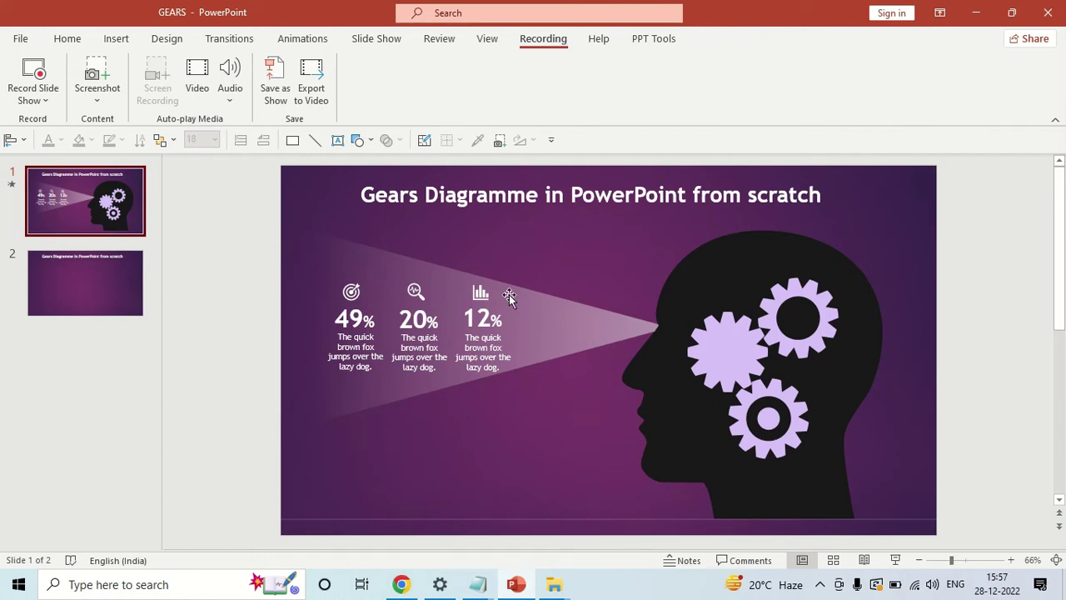
Step: Inspect the gears on slide 1 and preview it as a full-screen slide show
{"action": "left_click", "coordinate": [734, 354]}
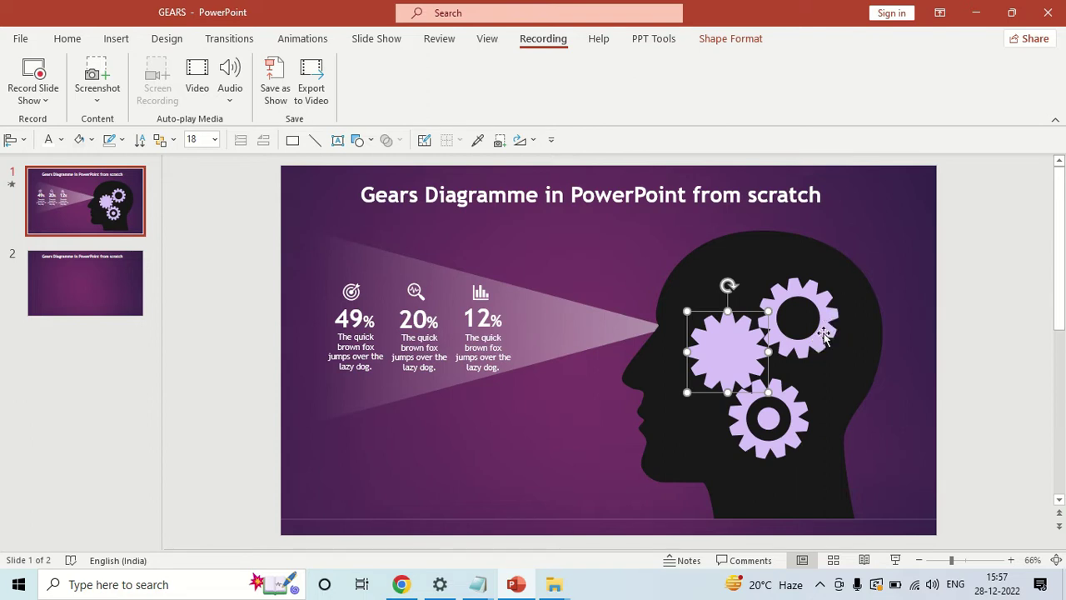
{"action": "left_click", "coordinate": [821, 340]}
{"action": "left_click", "coordinate": [972, 361]}
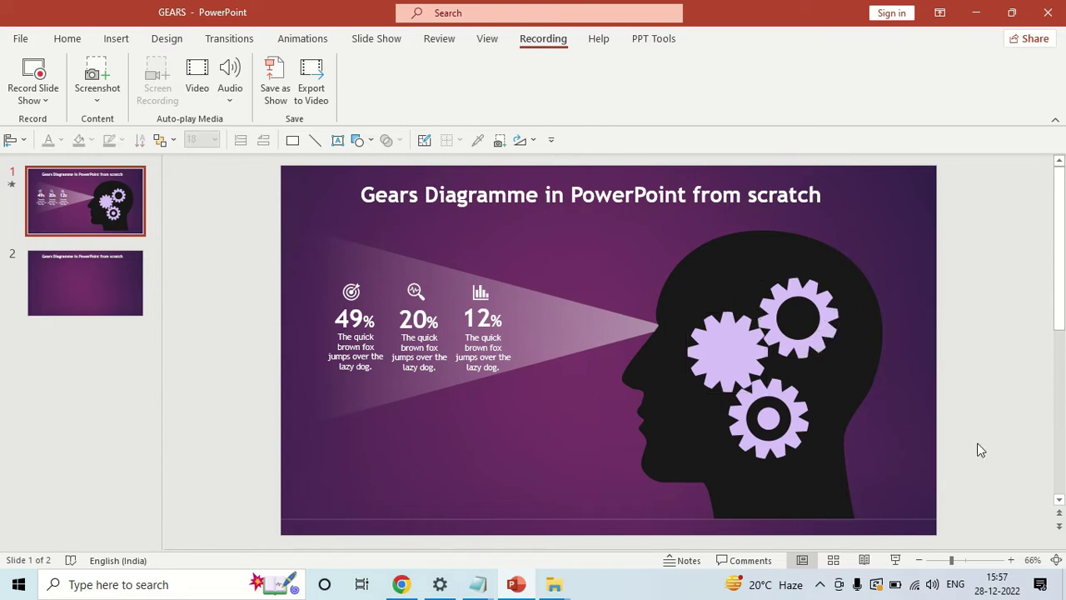
{"action": "left_click", "coordinate": [896, 560]}
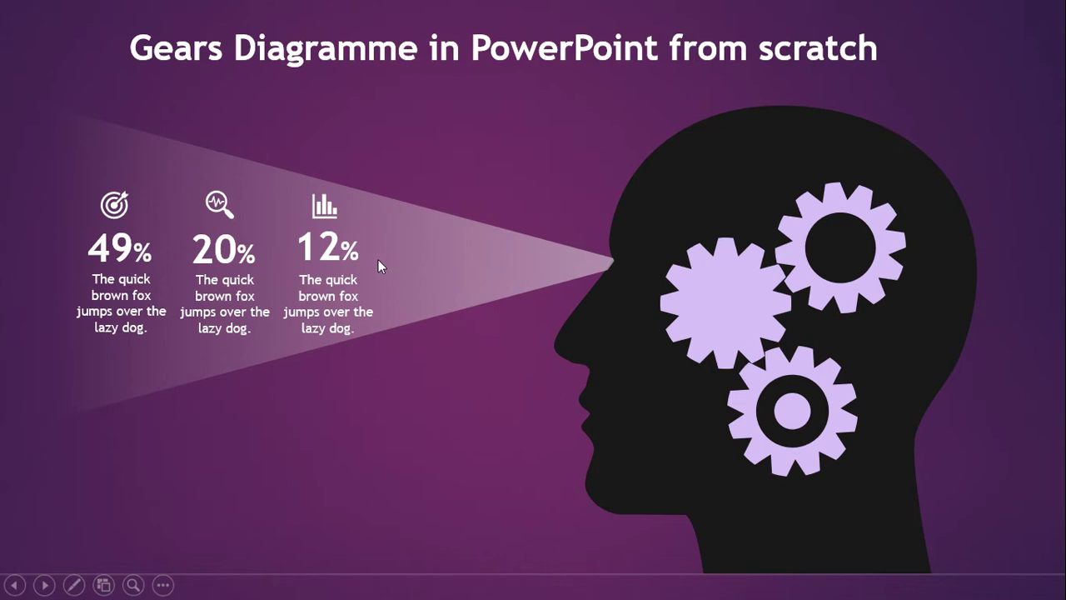
{"action": "right_click", "coordinate": [686, 365]}
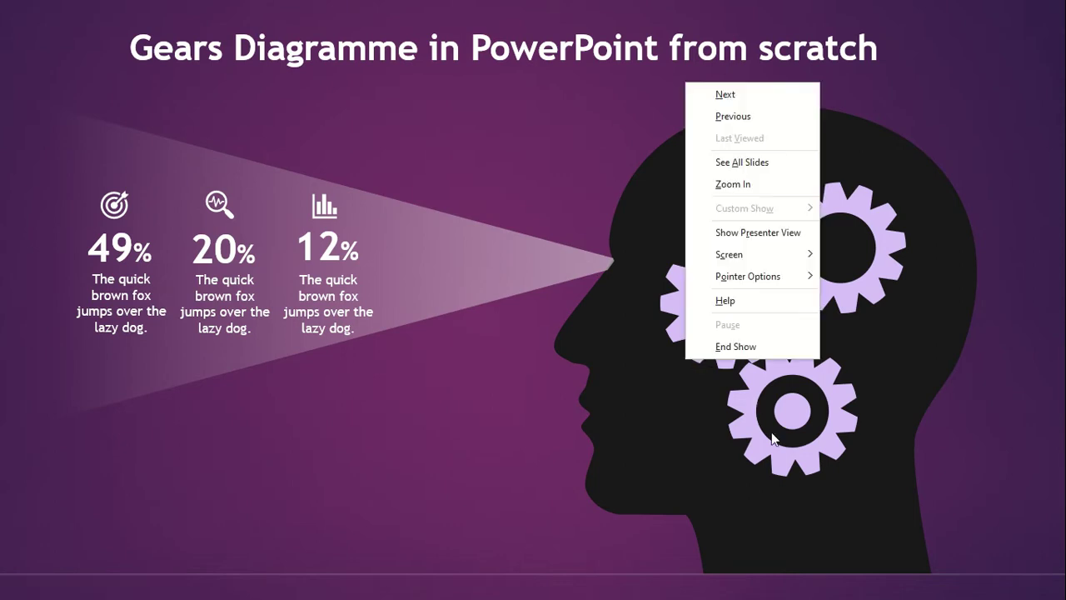
{"action": "left_click", "coordinate": [741, 354]}
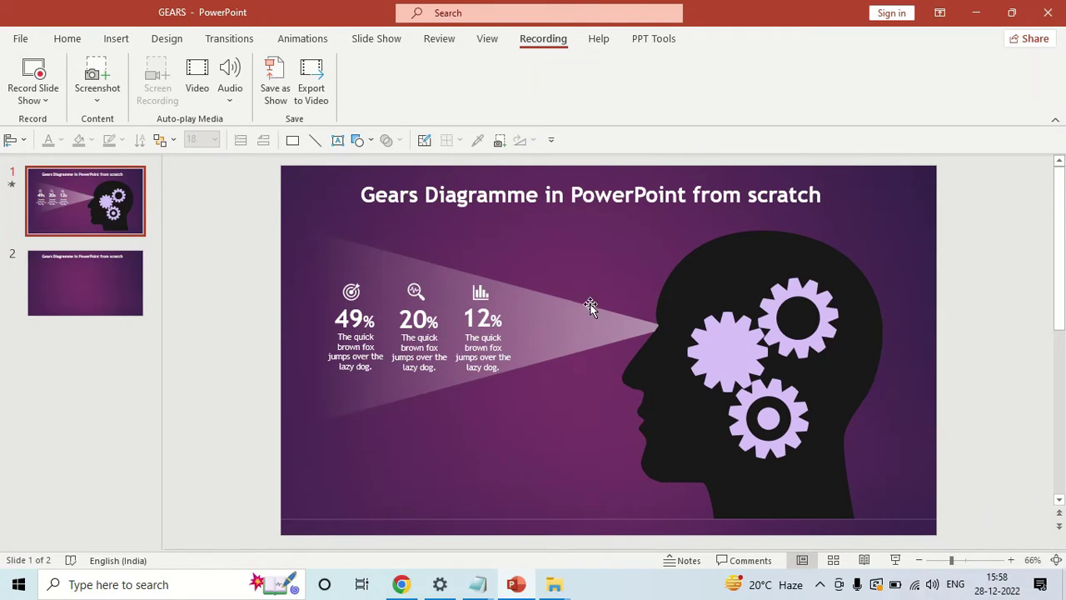
Step: On slide 2, pick Star: 12 Points from the Shapes gallery and start drawing it
{"action": "left_click", "coordinate": [103, 306]}
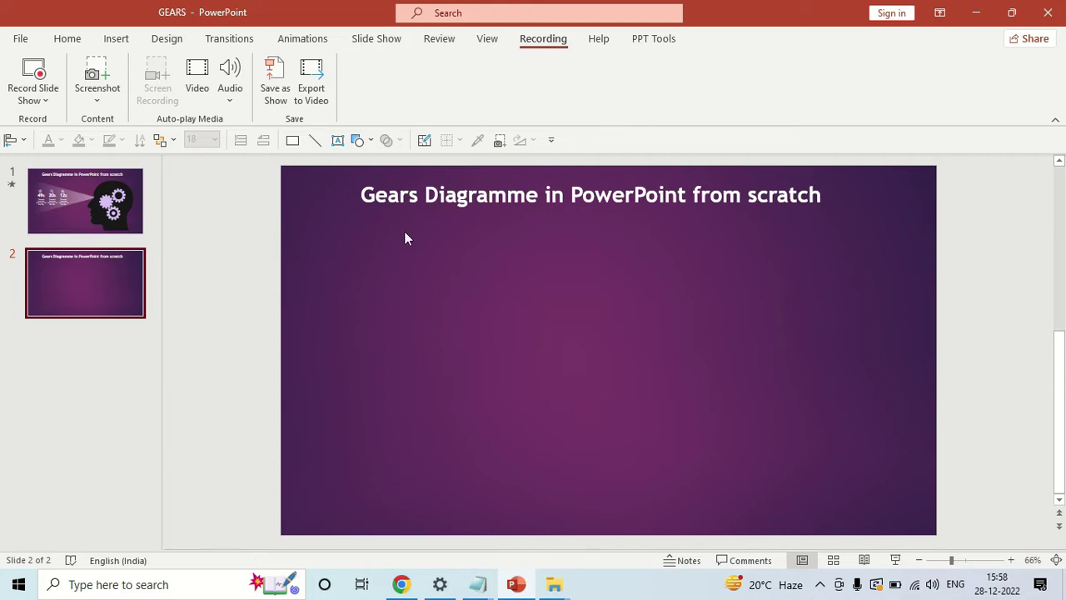
{"action": "left_click", "coordinate": [116, 39]}
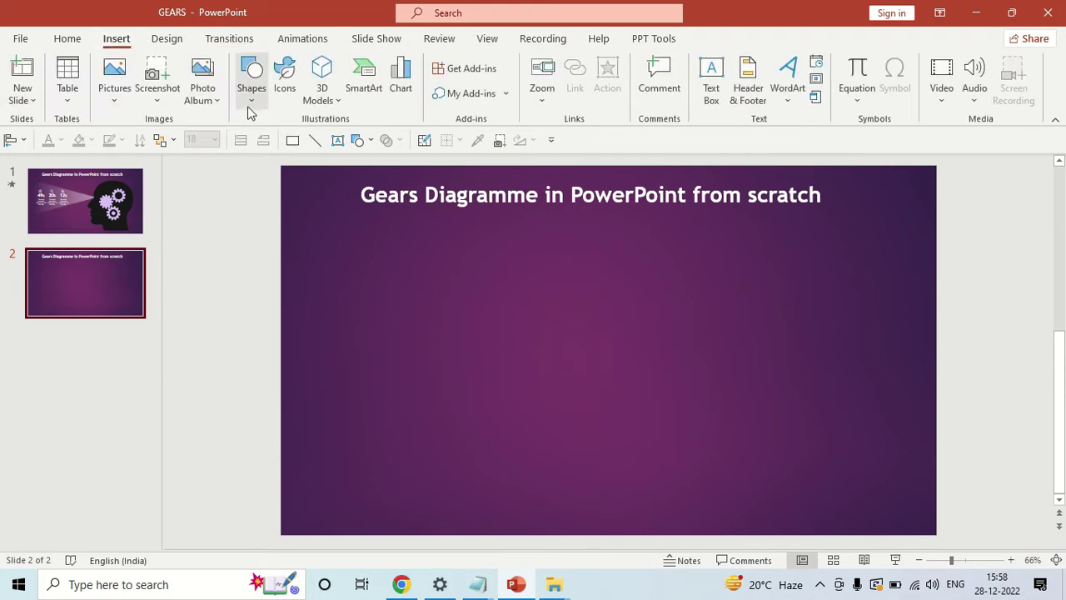
{"action": "left_click", "coordinate": [250, 102]}
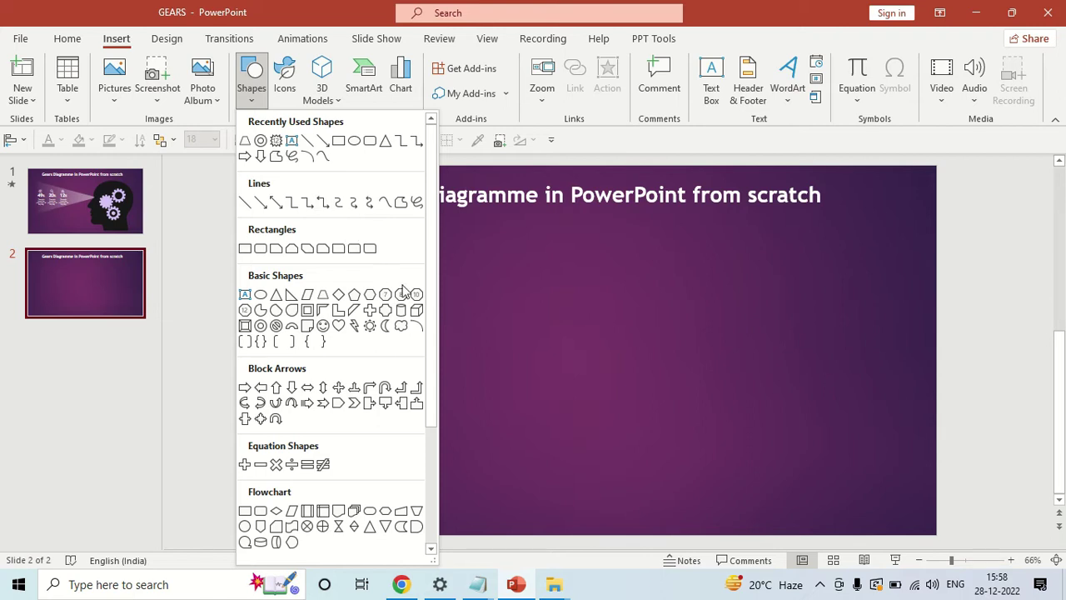
{"action": "left_click_drag", "start_coordinate": [430, 305], "coordinate": [426, 433]}
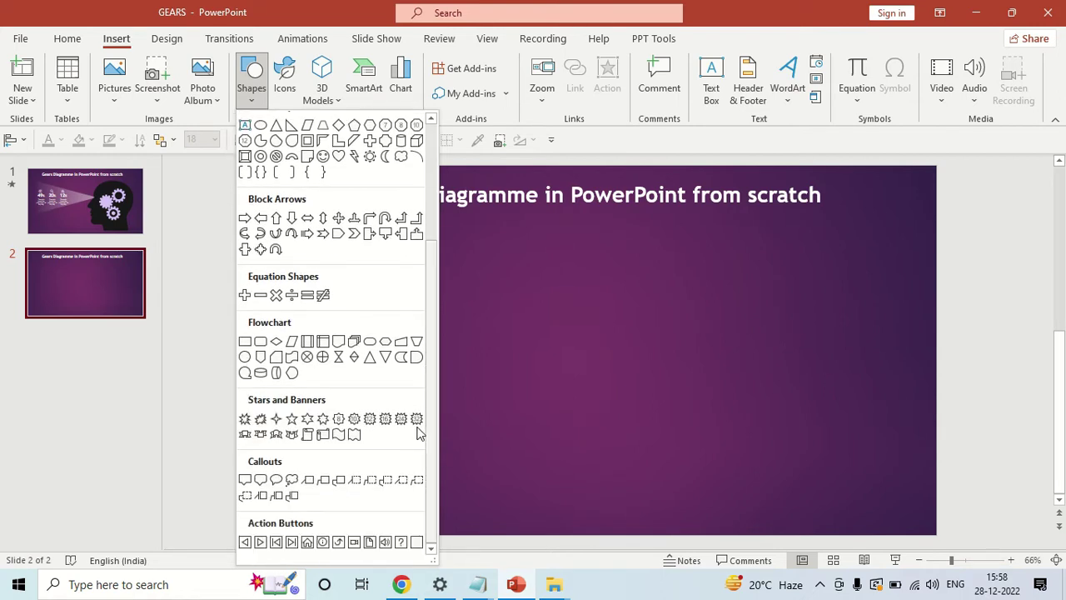
{"action": "left_click", "coordinate": [370, 419]}
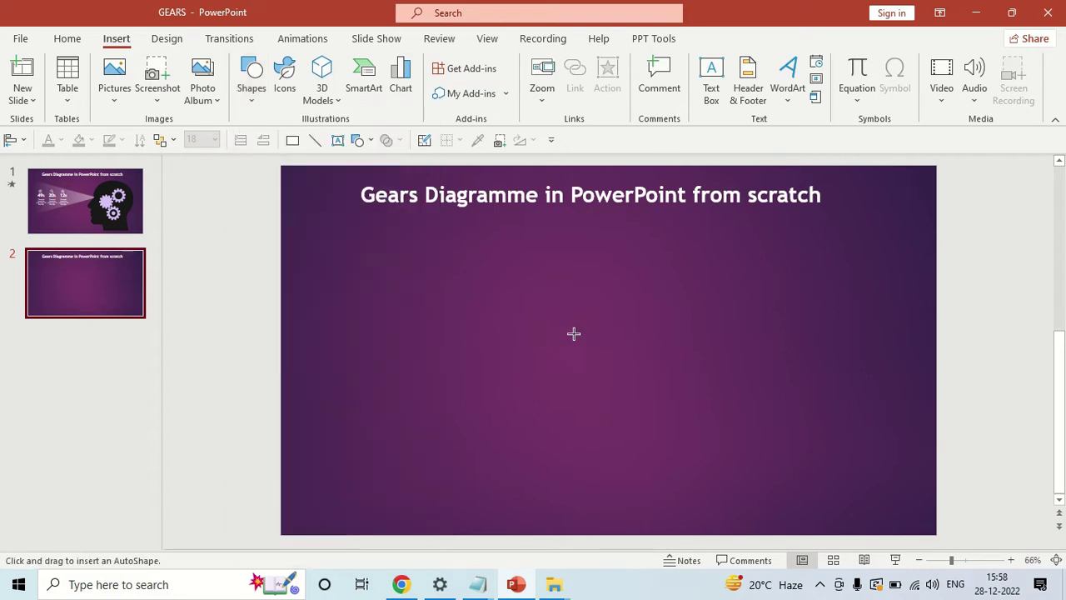
{"action": "left_click_drag", "start_coordinate": [548, 326], "coordinate": [654, 437]}
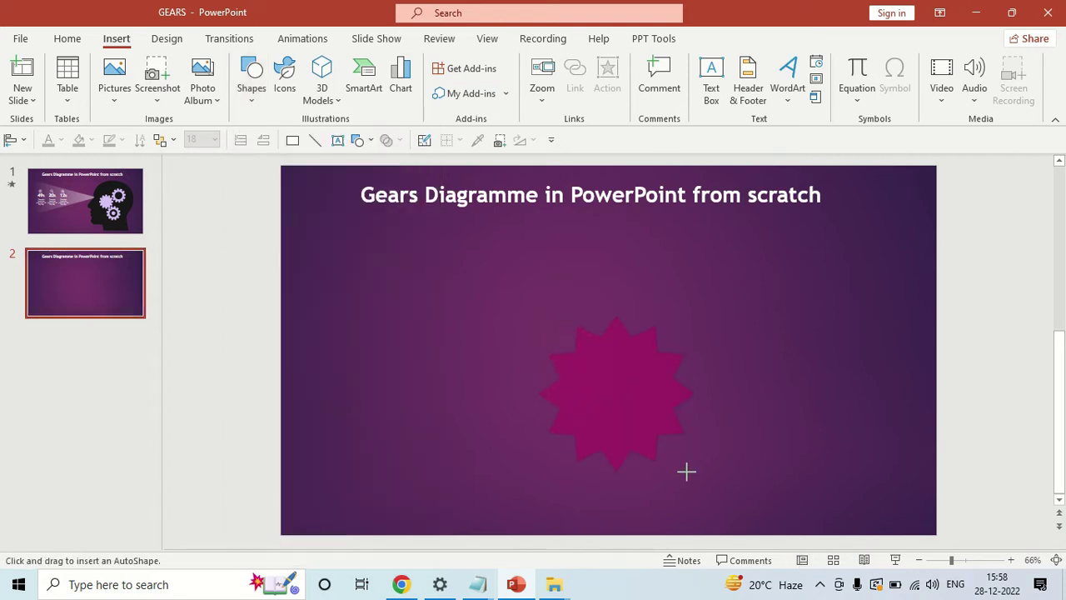
Step: Draw the 12-point star larger, deepen its points with the yellow handle, and move it left
{"action": "left_click_drag", "start_coordinate": [686, 471], "coordinate": [714, 490]}
{"action": "mouse_move", "coordinate": [630, 405]}
{"action": "left_mouse_down"}
{"action": "mouse_move", "coordinate": [505, 329]}
{"action": "mouse_move", "coordinate": [533, 324]}
{"action": "left_mouse_up"}
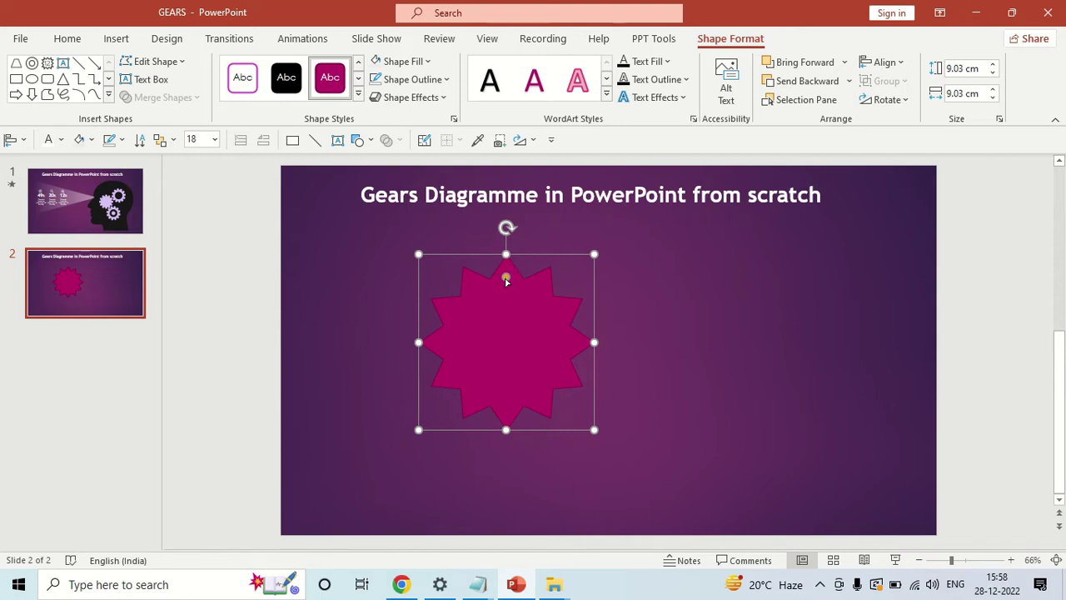
{"action": "left_click_drag", "start_coordinate": [506, 279], "coordinate": [509, 287]}
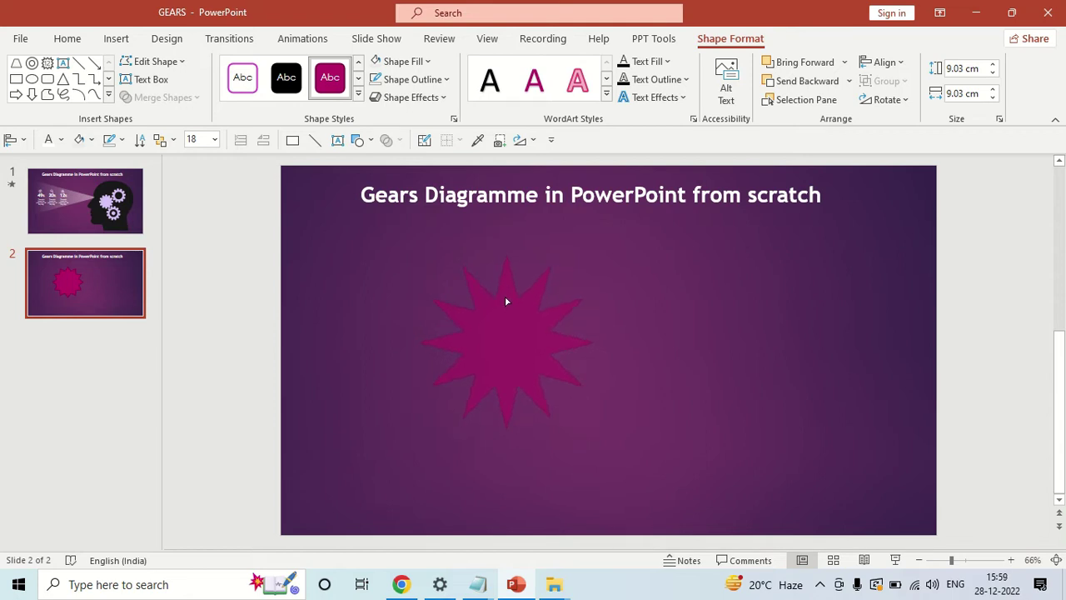
{"action": "left_click", "coordinate": [505, 300]}
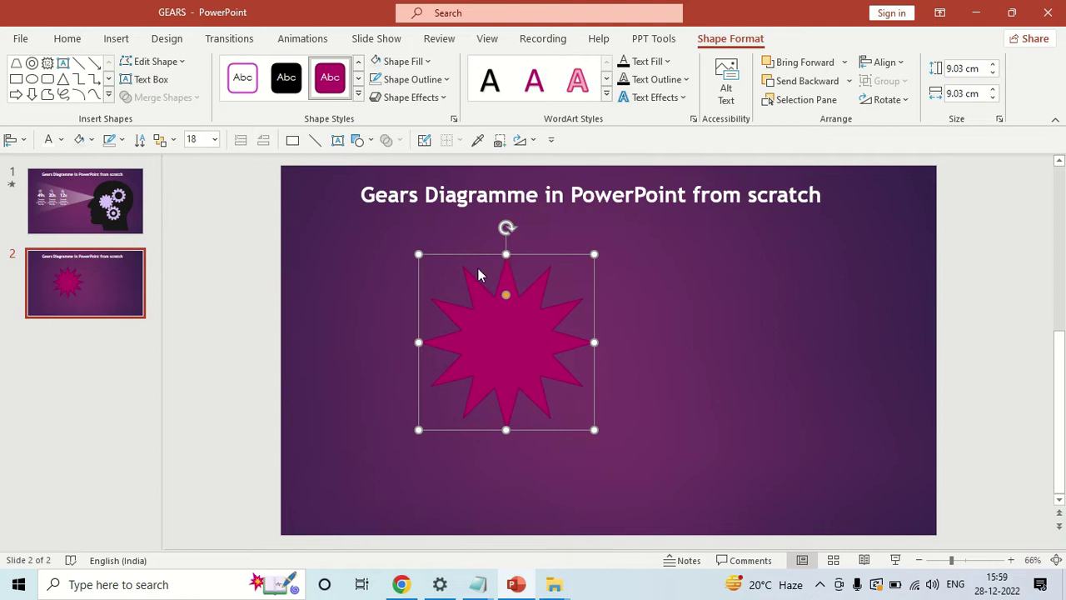
{"action": "left_click", "coordinate": [657, 319]}
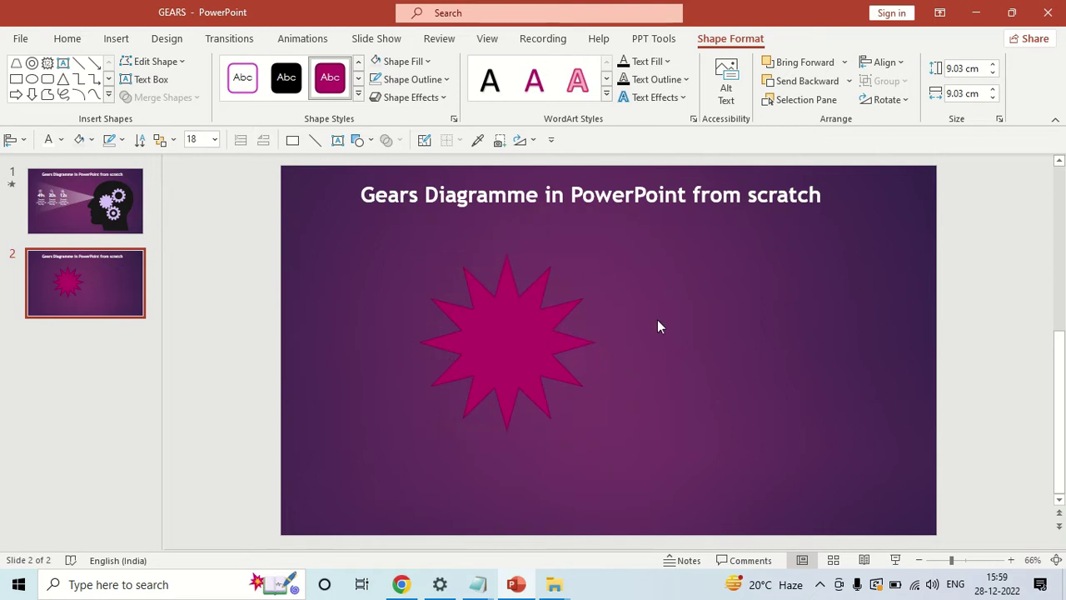
{"action": "left_click_drag", "start_coordinate": [528, 338], "coordinate": [492, 348]}
Step: Copy a lilac gear from slide 1 and paste it onto slide 2
{"action": "left_click", "coordinate": [136, 225]}
{"action": "left_click", "coordinate": [726, 366]}
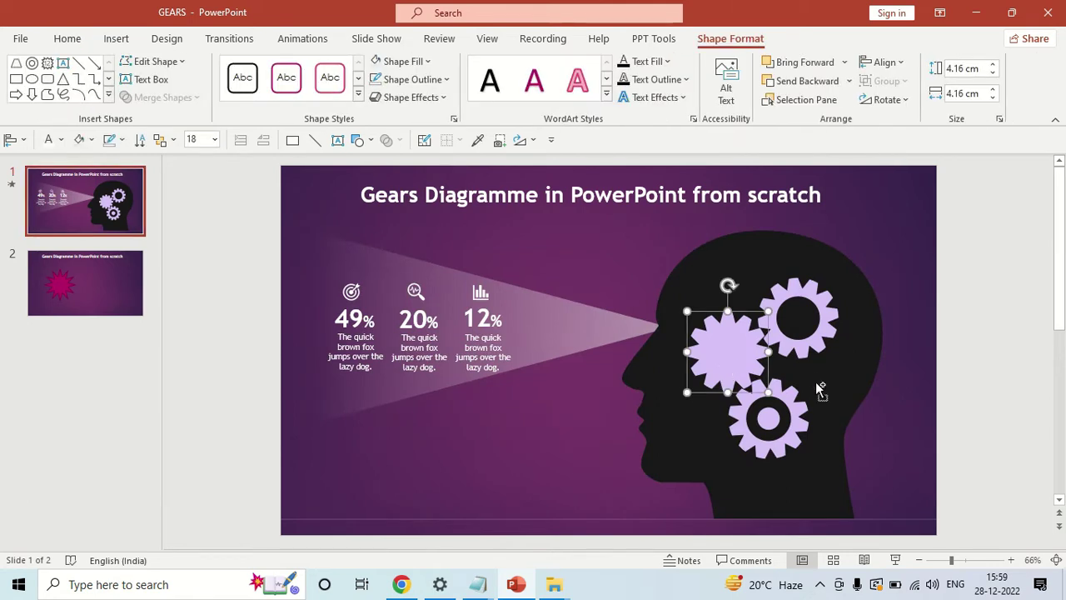
{"action": "left_click", "coordinate": [134, 299]}
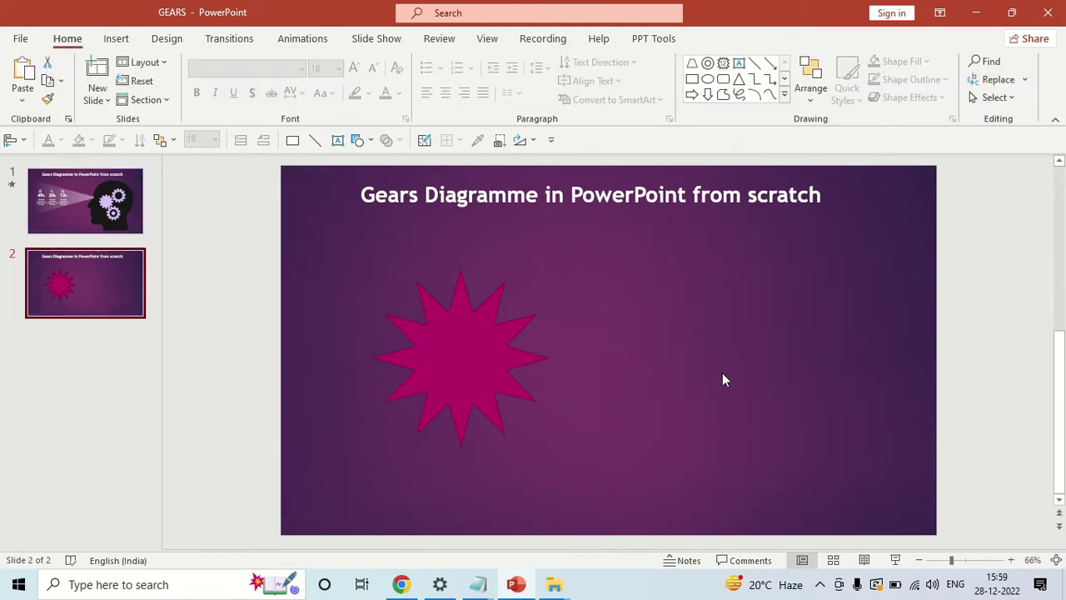
{"action": "key", "text": "ctrl+v"}
Step: Enlarge the pasted lilac gear and place it on the right half of slide 2
{"action": "mouse_move", "coordinate": [733, 360]}
{"action": "left_mouse_down"}
{"action": "mouse_move", "coordinate": [674, 359]}
{"action": "mouse_move", "coordinate": [782, 455]}
{"action": "left_mouse_up"}
{"action": "left_click_drag", "start_coordinate": [723, 403], "coordinate": [724, 371]}
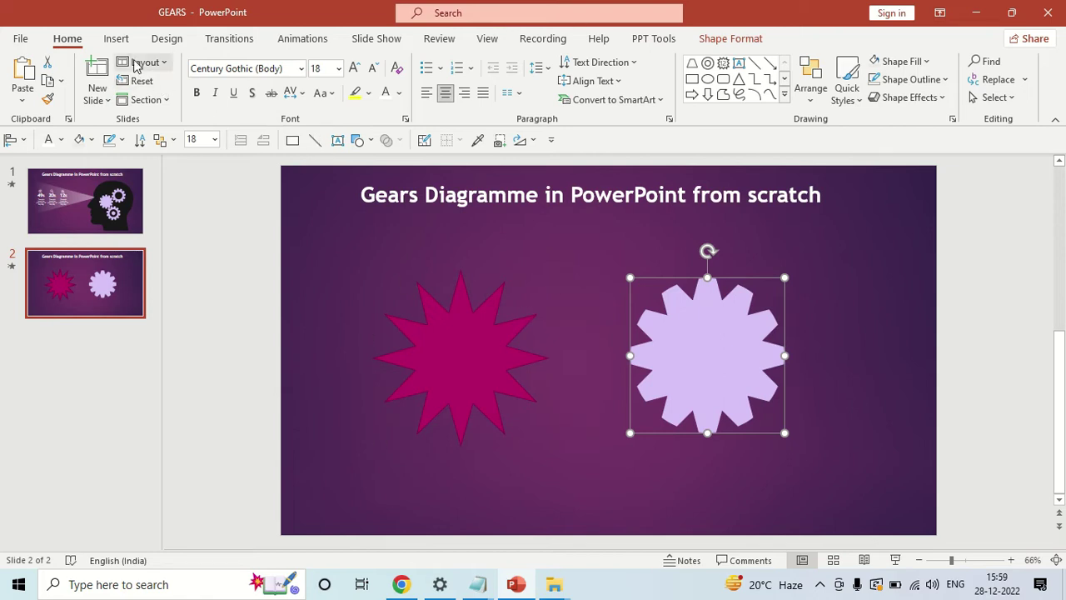
{"action": "left_click", "coordinate": [116, 39]}
{"action": "left_click", "coordinate": [253, 100]}
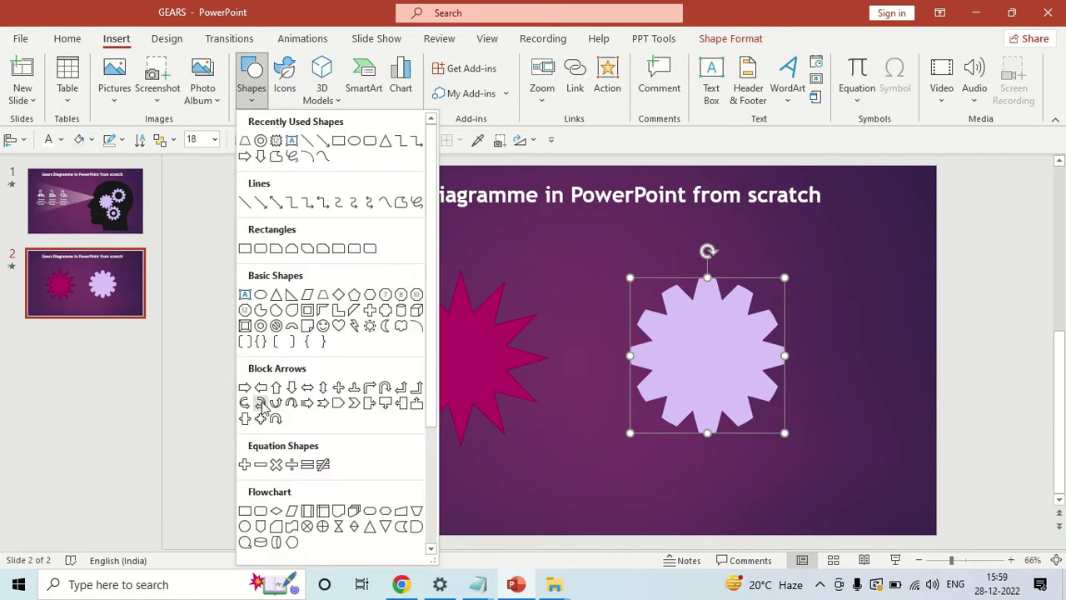
Step: Draw a Circle: Hollow over the star, centre it, and size it to 13.11 cm
{"action": "left_click", "coordinate": [260, 326]}
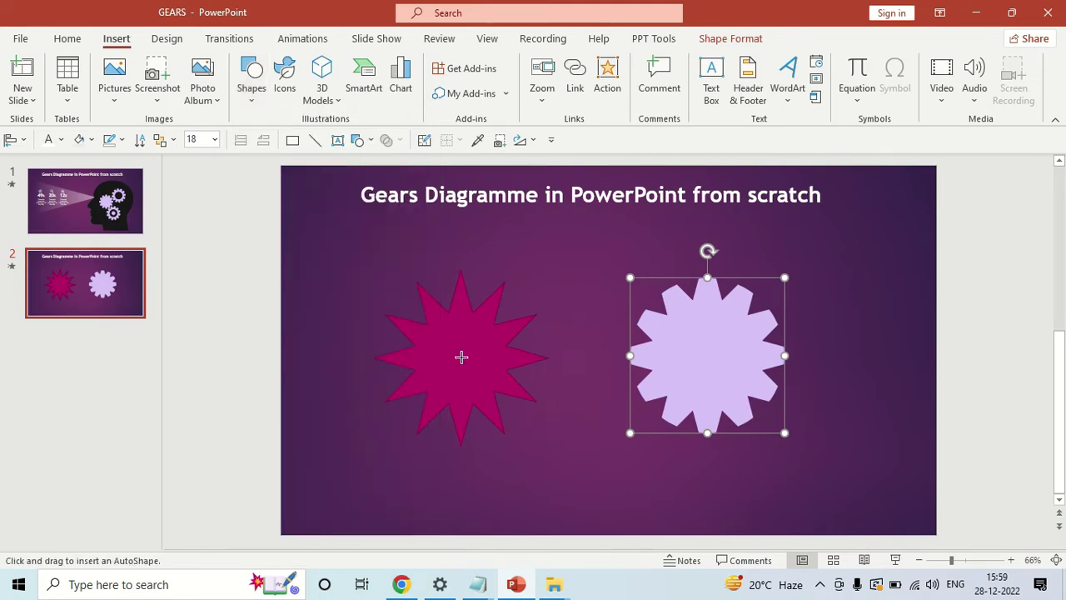
{"action": "left_click_drag", "start_coordinate": [502, 446], "coordinate": [621, 548]}
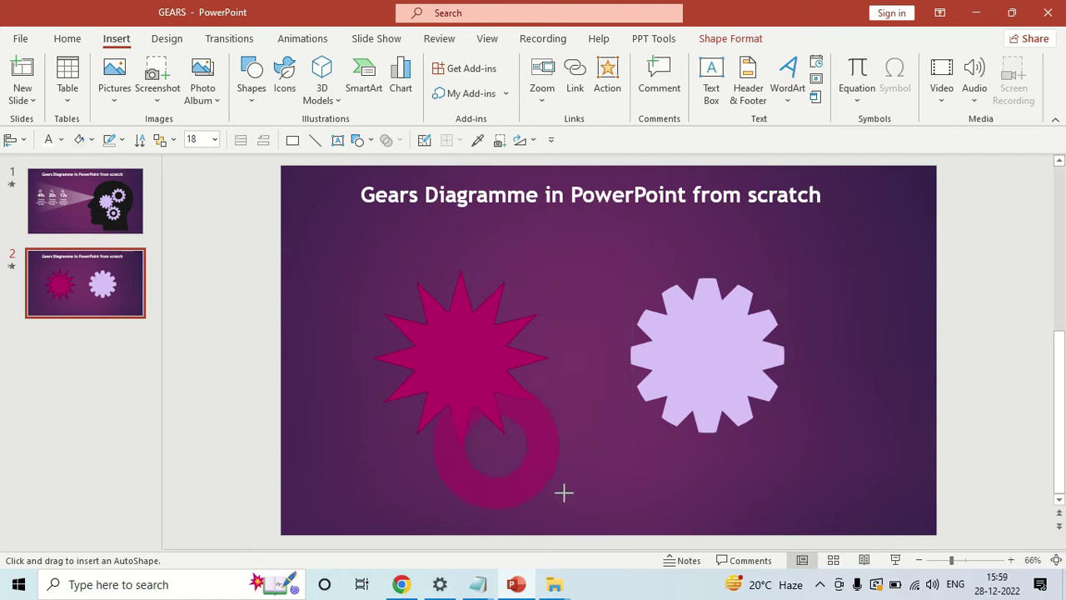
{"action": "mouse_move", "coordinate": [621, 548]}
{"action": "left_mouse_down"}
{"action": "mouse_move", "coordinate": [549, 389]}
{"action": "mouse_move", "coordinate": [562, 381]}
{"action": "left_mouse_up"}
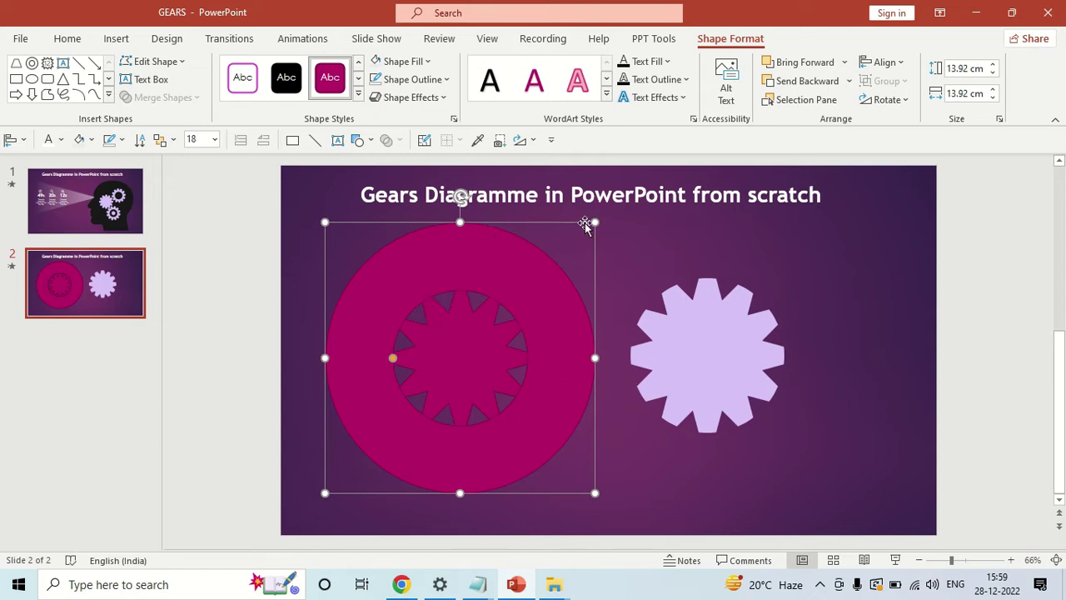
{"action": "left_click_drag", "start_coordinate": [592, 221], "coordinate": [583, 236]}
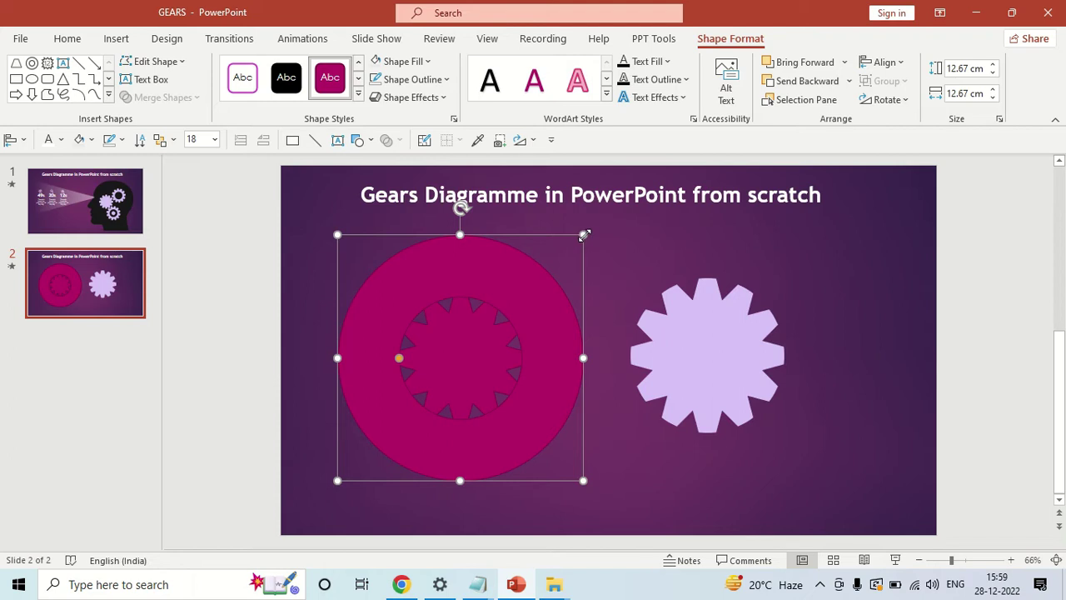
{"action": "left_click_drag", "start_coordinate": [583, 236], "coordinate": [587, 231]}
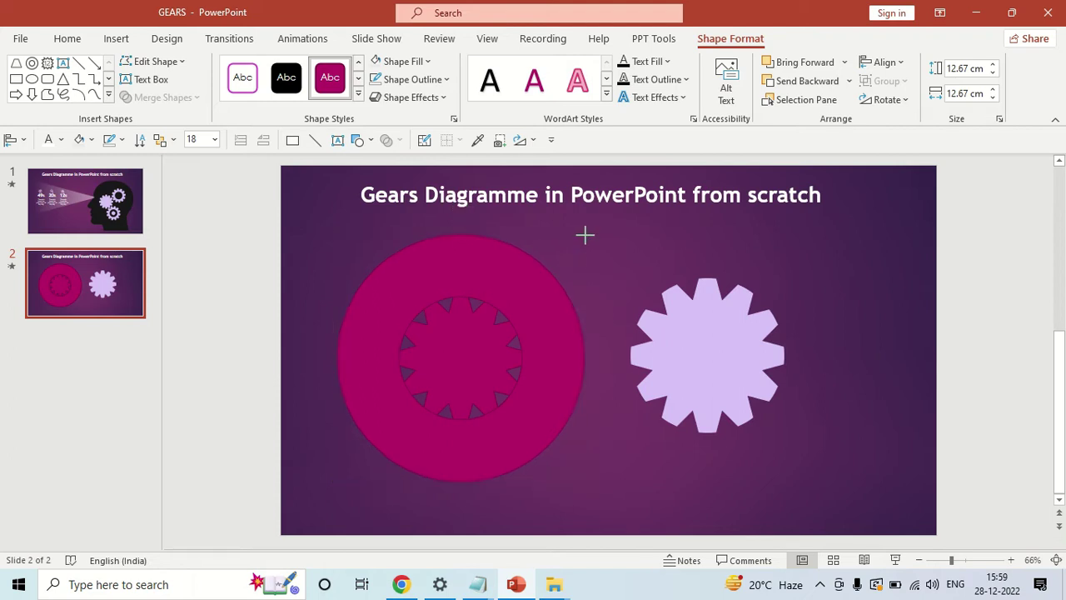
{"action": "left_click", "coordinate": [600, 306]}
{"action": "left_click", "coordinate": [472, 373]}
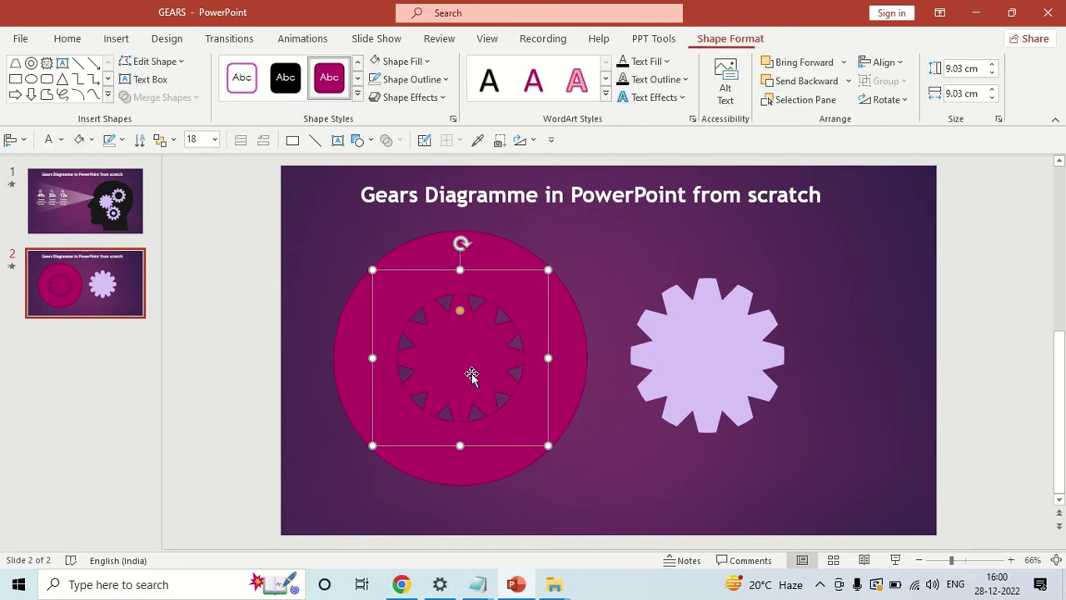
{"action": "left_click", "coordinate": [509, 254], "text": "shift"}
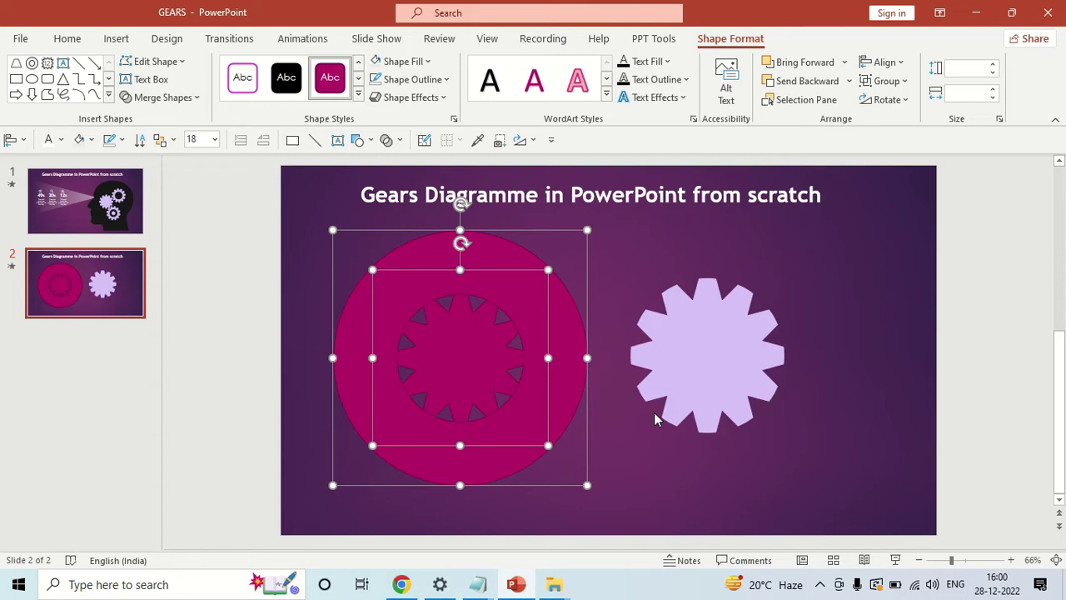
{"action": "key", "text": "Escape"}
{"action": "left_click", "coordinate": [475, 361]}
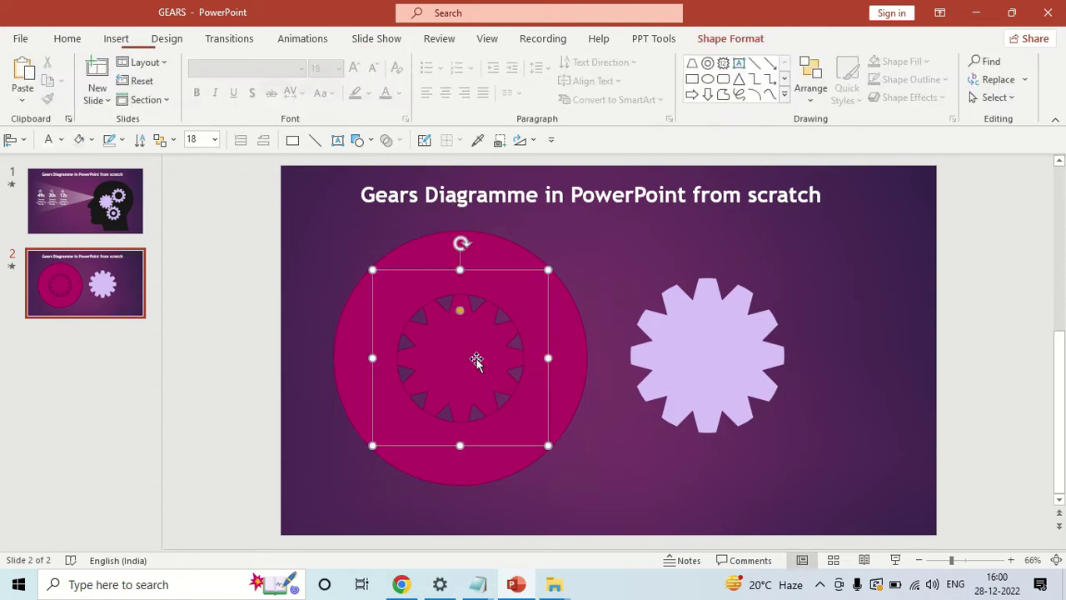
{"action": "left_click", "coordinate": [506, 258], "text": "shift"}
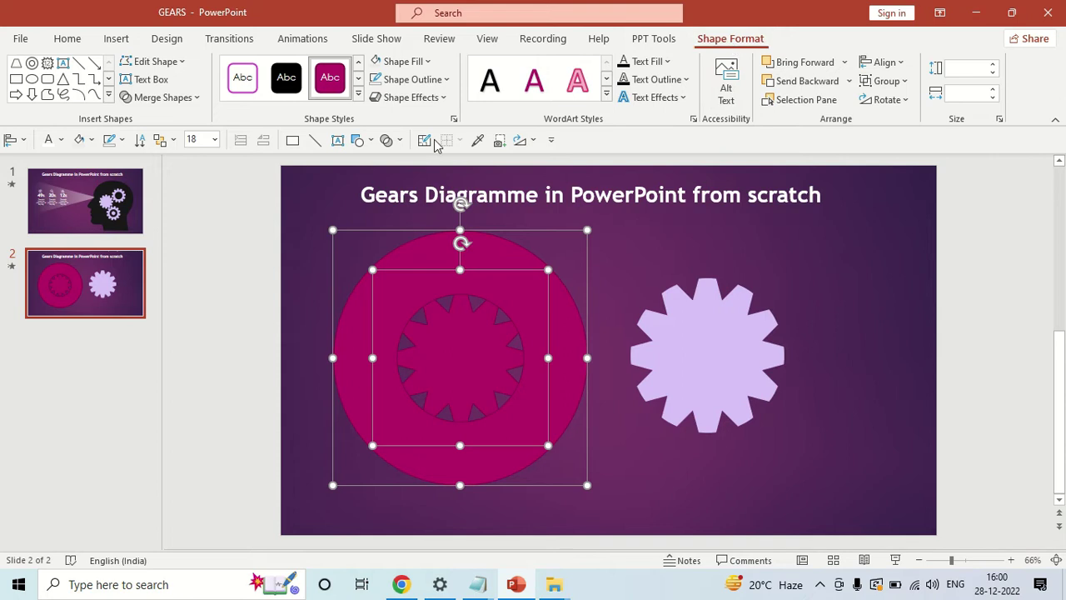
{"action": "left_click", "coordinate": [195, 97]}
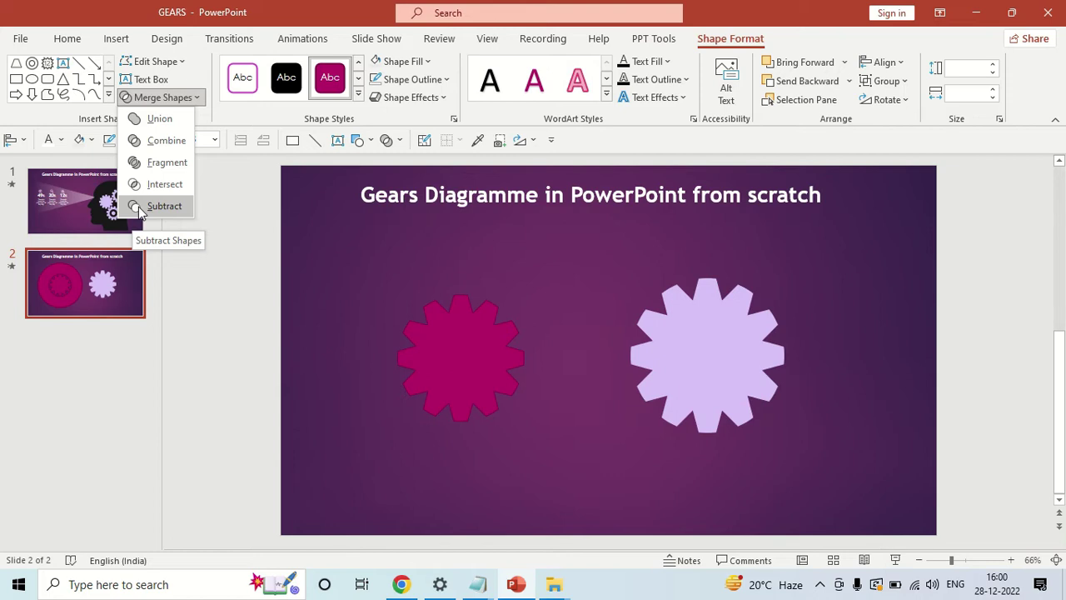
{"action": "left_click", "coordinate": [138, 207]}
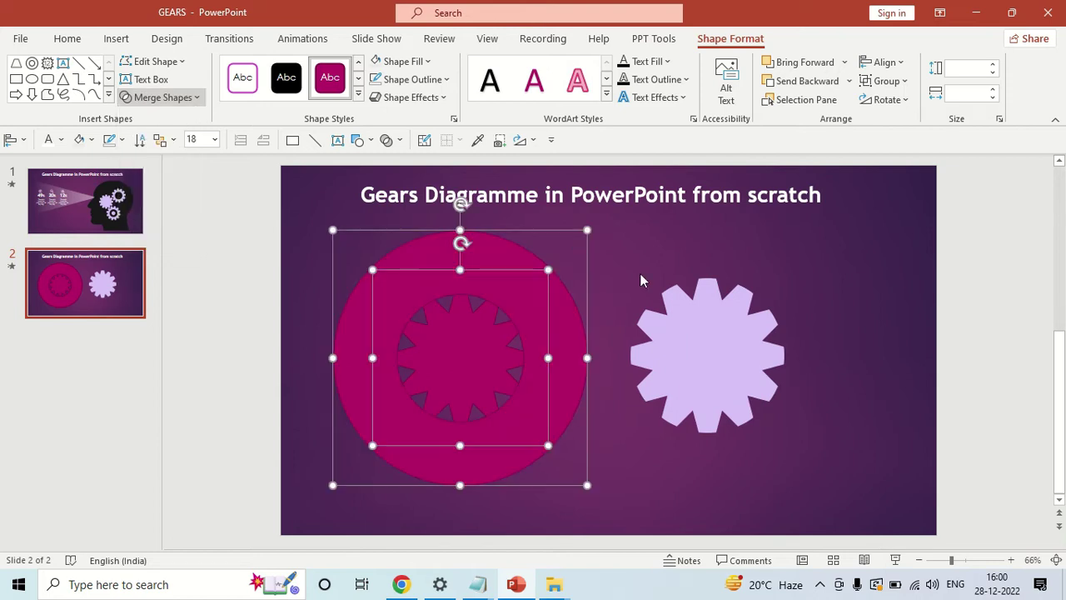
{"action": "left_click", "coordinate": [606, 304]}
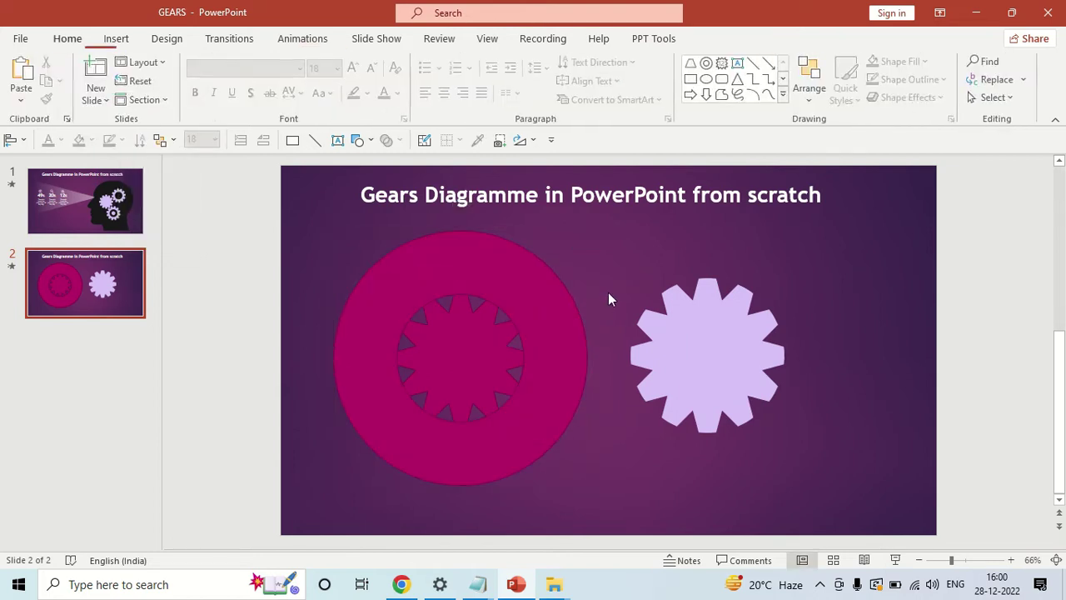
Step: Pull the magenta ring and the starburst apart on slide 2
{"action": "left_click", "coordinate": [462, 364]}
{"action": "left_click", "coordinate": [516, 259]}
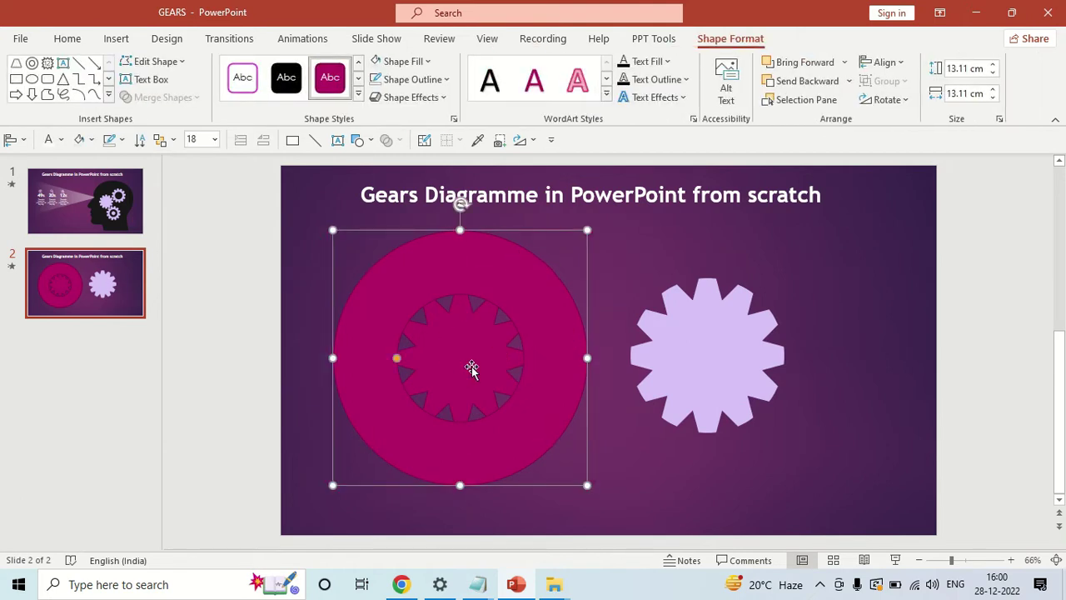
{"action": "mouse_move", "coordinate": [538, 388]}
{"action": "left_mouse_down"}
{"action": "mouse_move", "coordinate": [708, 416]}
{"action": "mouse_move", "coordinate": [825, 380]}
{"action": "mouse_move", "coordinate": [809, 391]}
{"action": "left_mouse_up"}
{"action": "left_click_drag", "start_coordinate": [464, 374], "coordinate": [429, 329]}
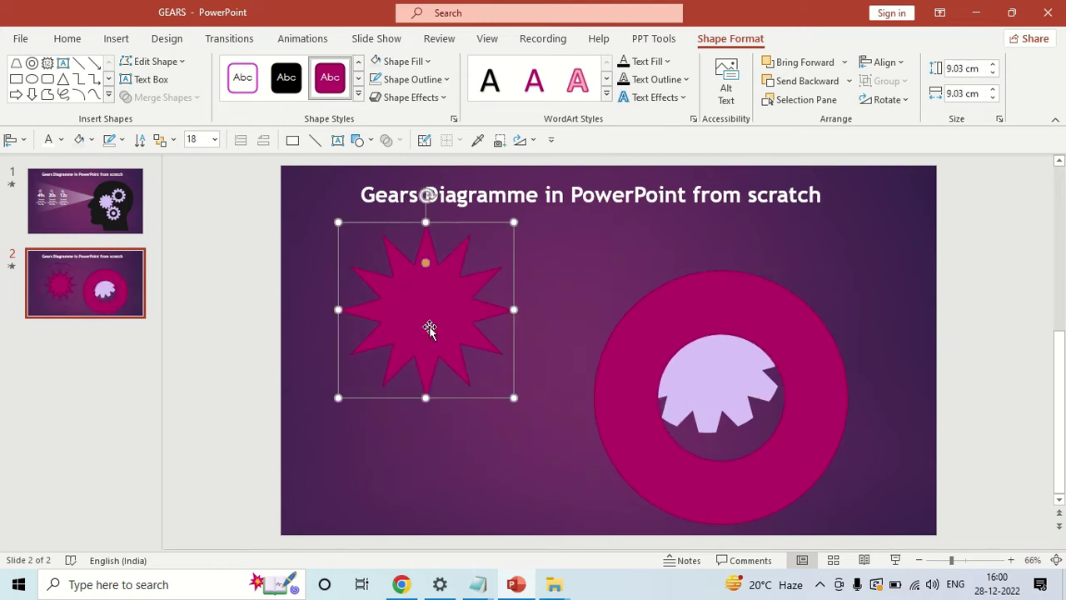
Step: Align the starburst to the ring with Align Center and Align Middle, then move both left
{"action": "left_click", "coordinate": [643, 399], "text": "shift"}
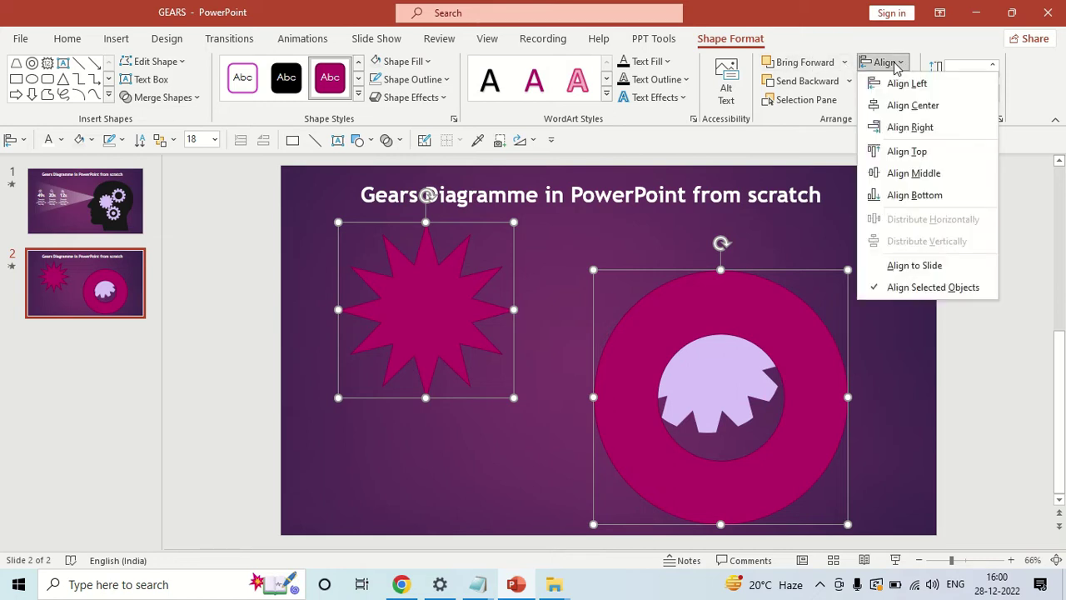
{"action": "left_click", "coordinate": [899, 104]}
{"action": "left_click", "coordinate": [901, 67]}
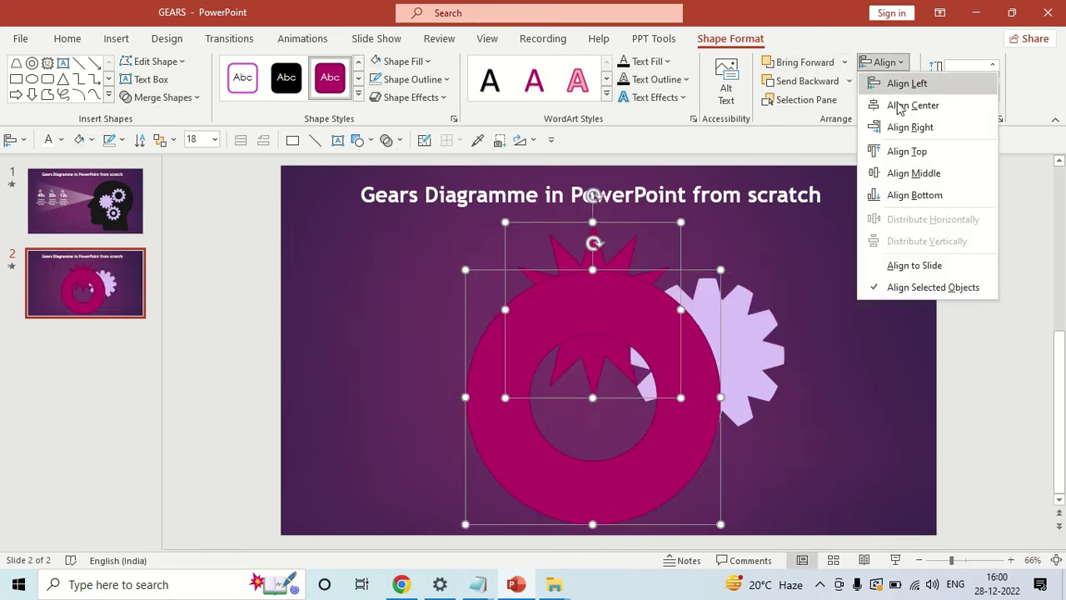
{"action": "left_click", "coordinate": [890, 173]}
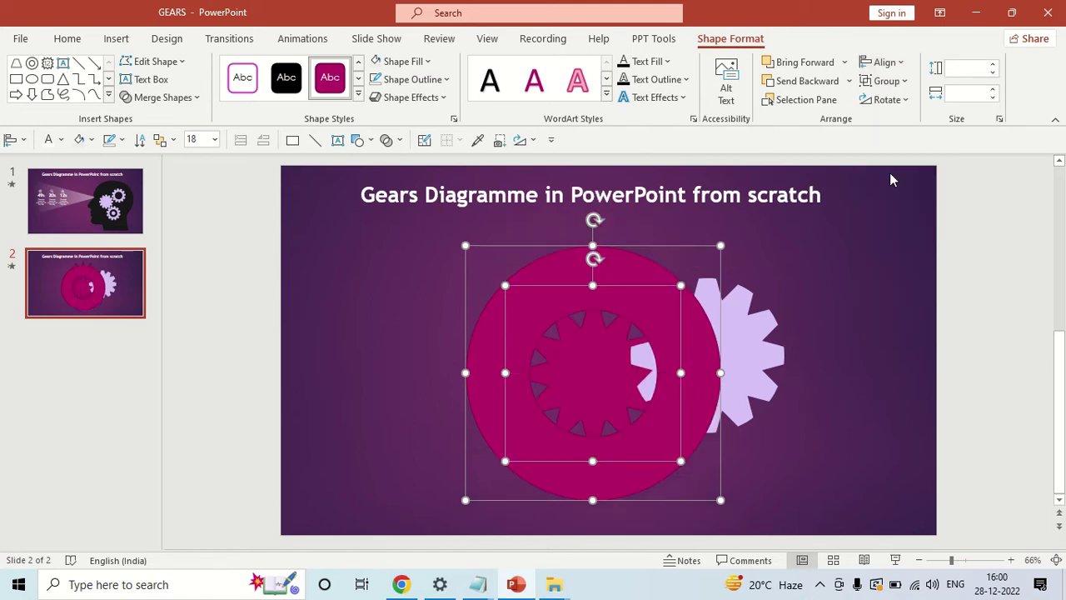
{"action": "mouse_move", "coordinate": [642, 316]}
{"action": "left_mouse_down"}
{"action": "mouse_move", "coordinate": [464, 293]}
{"action": "mouse_move", "coordinate": [476, 293]}
{"action": "left_mouse_up"}
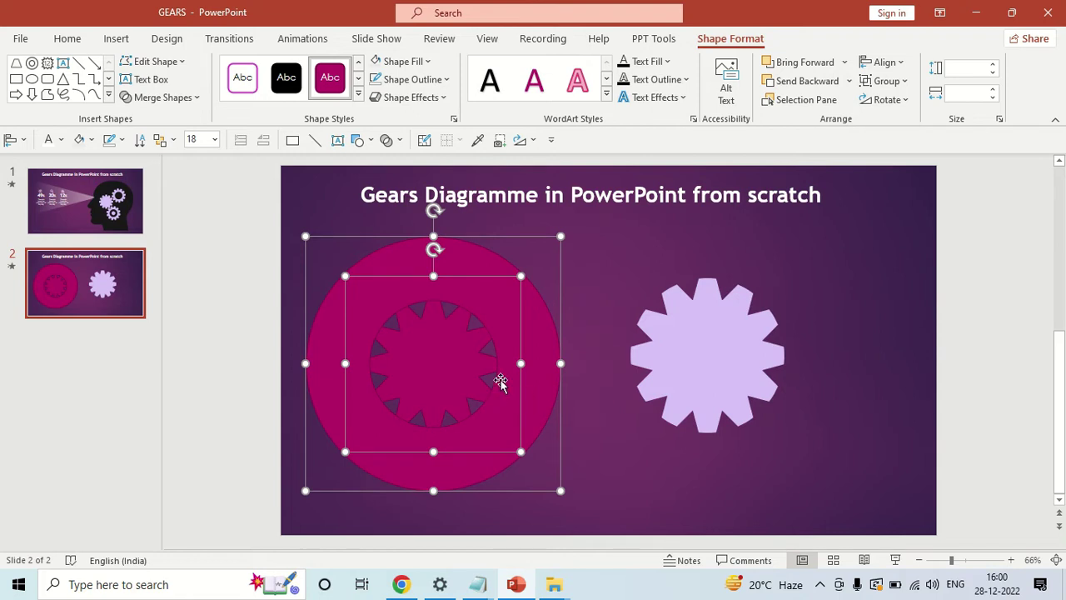
{"action": "left_click", "coordinate": [602, 309]}
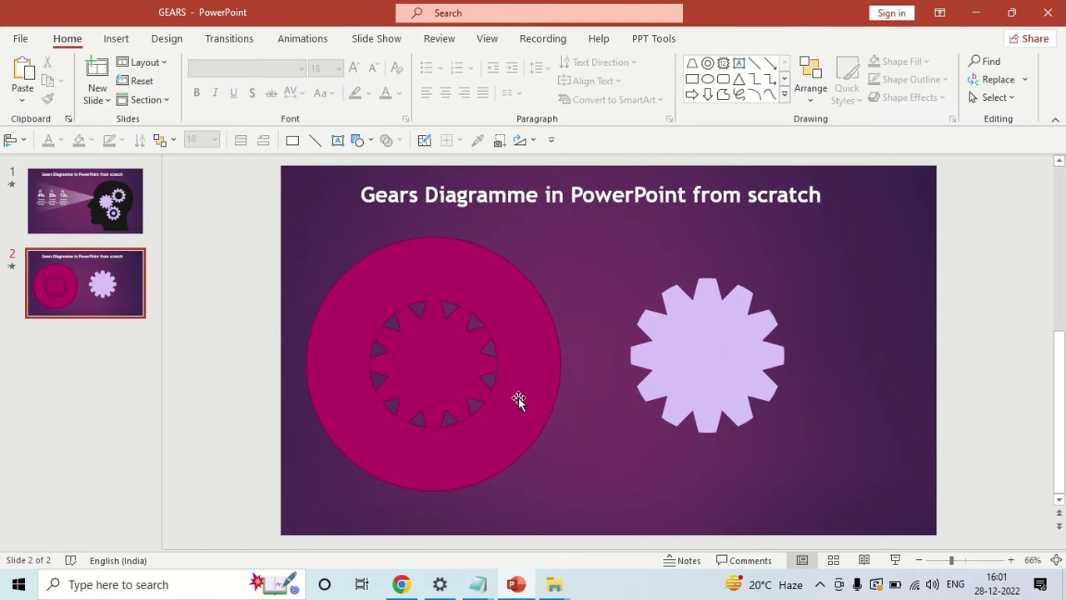
Step: Subtract the starburst and ring into a single magenta gear with Merge Shapes
{"action": "left_click", "coordinate": [454, 380]}
{"action": "left_click", "coordinate": [481, 258], "text": "shift"}
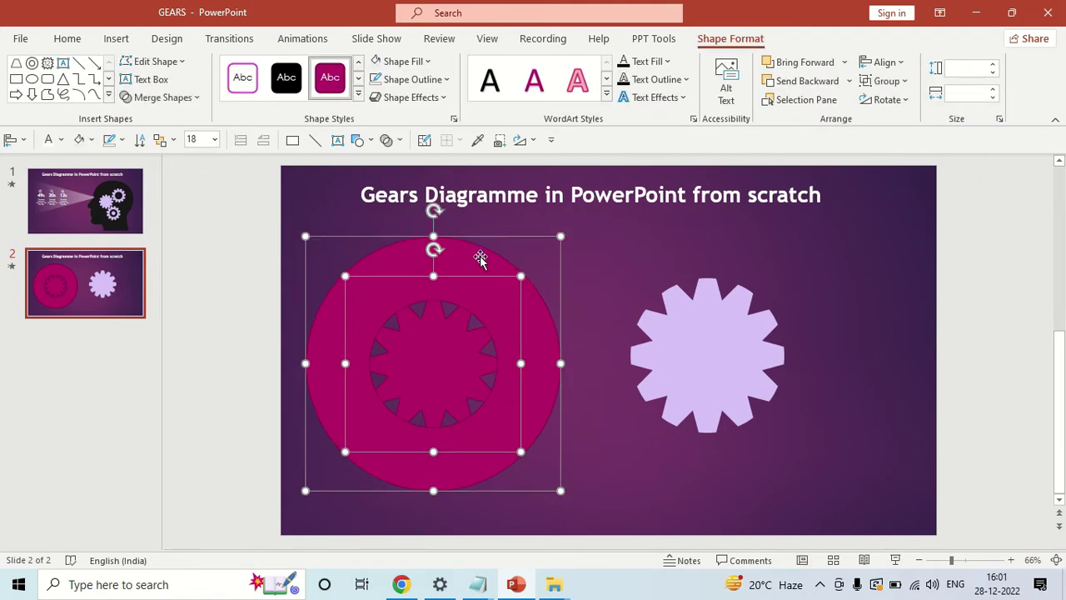
{"action": "left_click", "coordinate": [160, 97]}
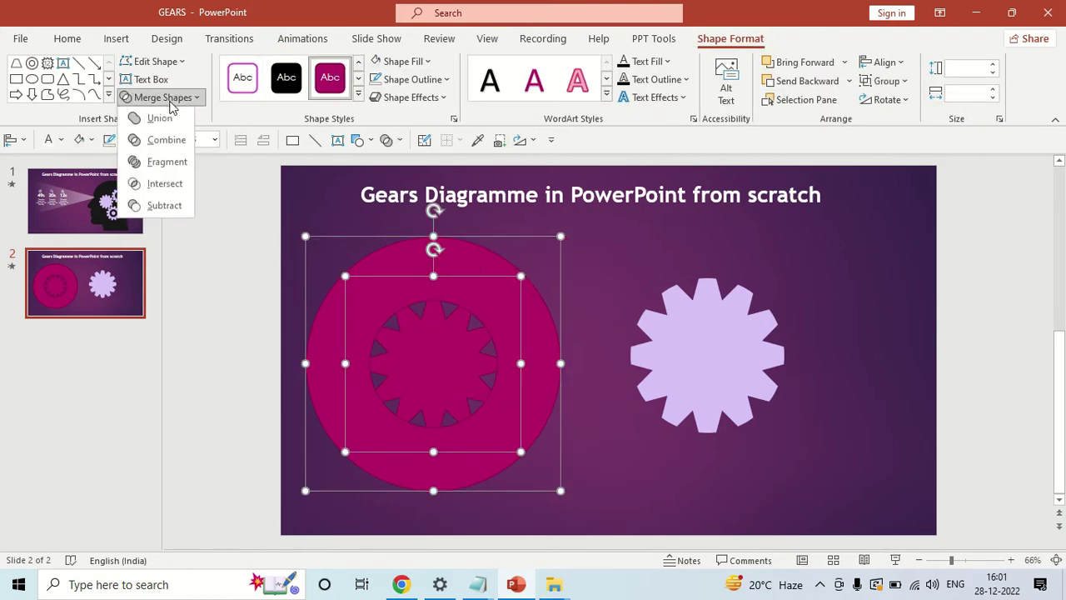
{"action": "left_click", "coordinate": [146, 206]}
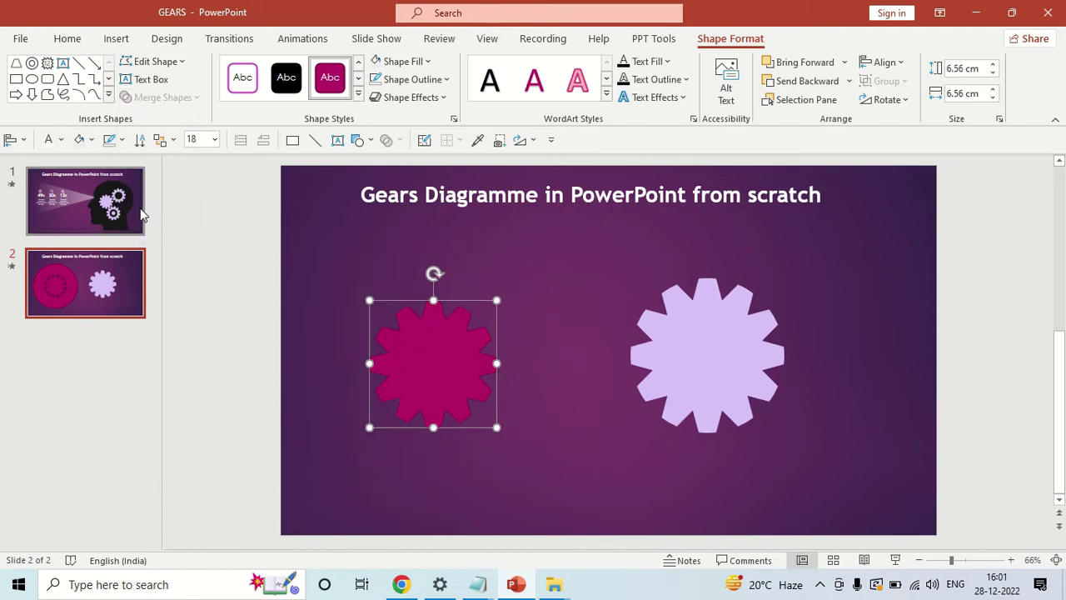
Step: Delete the lavender gear from slide 2
{"action": "left_click", "coordinate": [690, 421]}
{"action": "left_click", "coordinate": [727, 376]}
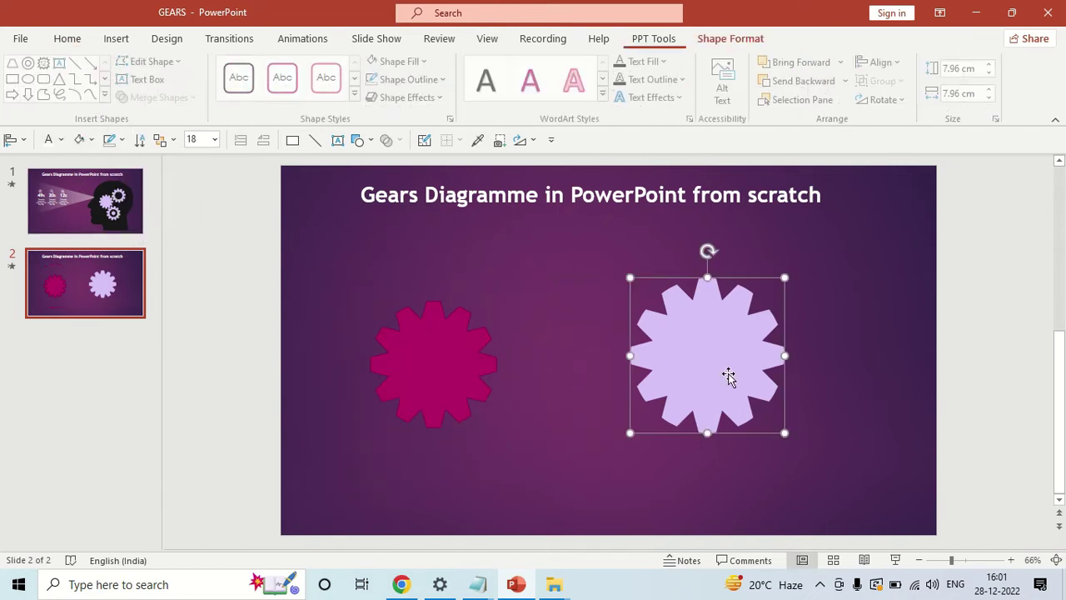
{"action": "key", "text": "Delete"}
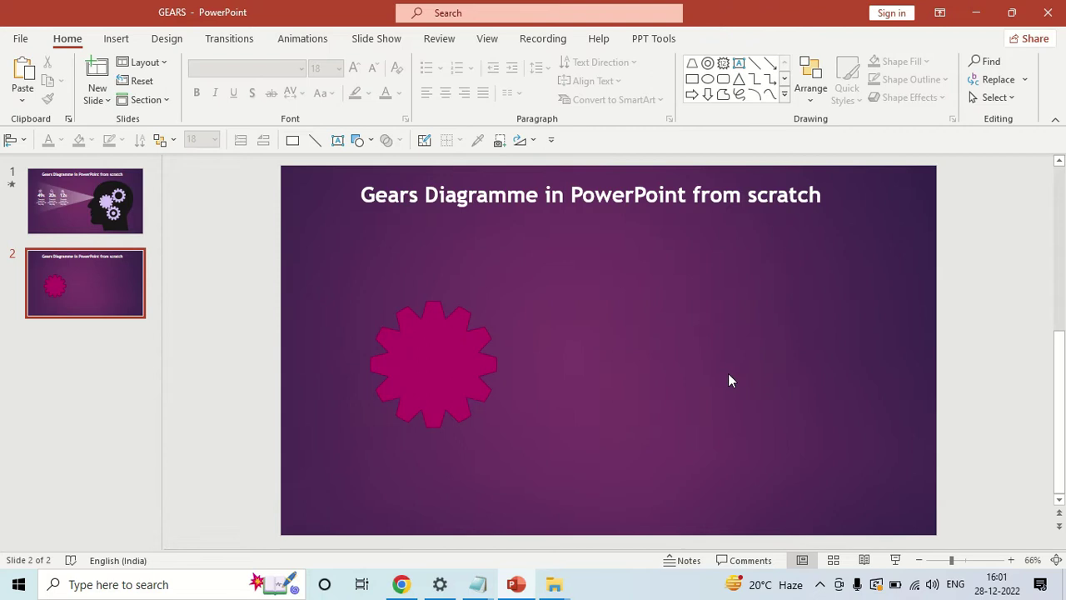
Step: Enlarge the magenta gear to 8.88 cm and shift it left, checking slide 1 for reference
{"action": "left_click", "coordinate": [443, 364]}
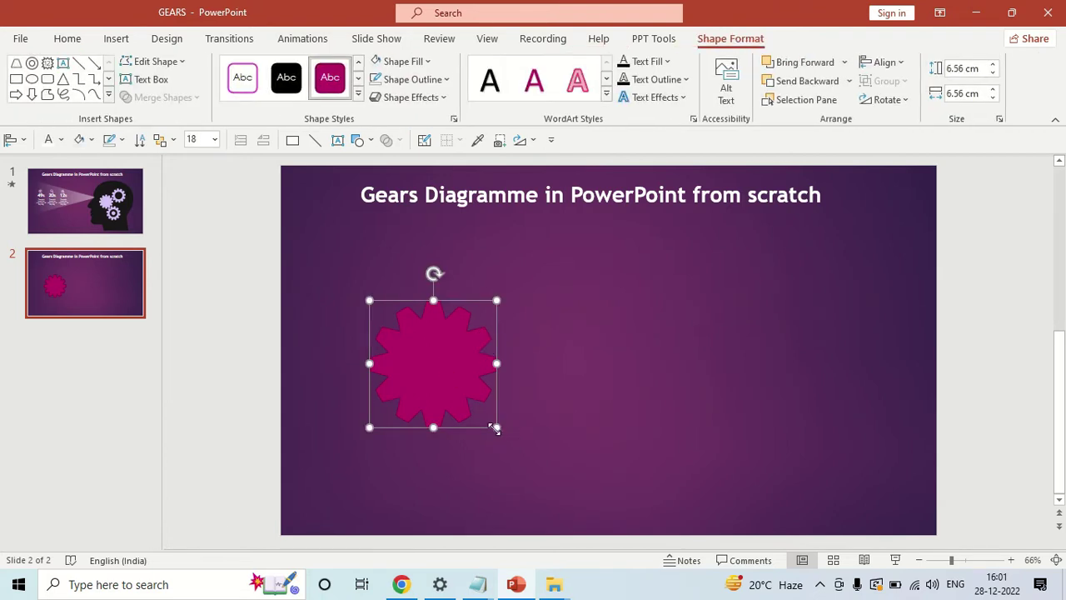
{"action": "left_click_drag", "start_coordinate": [495, 428], "coordinate": [514, 450]}
{"action": "left_click_drag", "start_coordinate": [464, 364], "coordinate": [423, 353]}
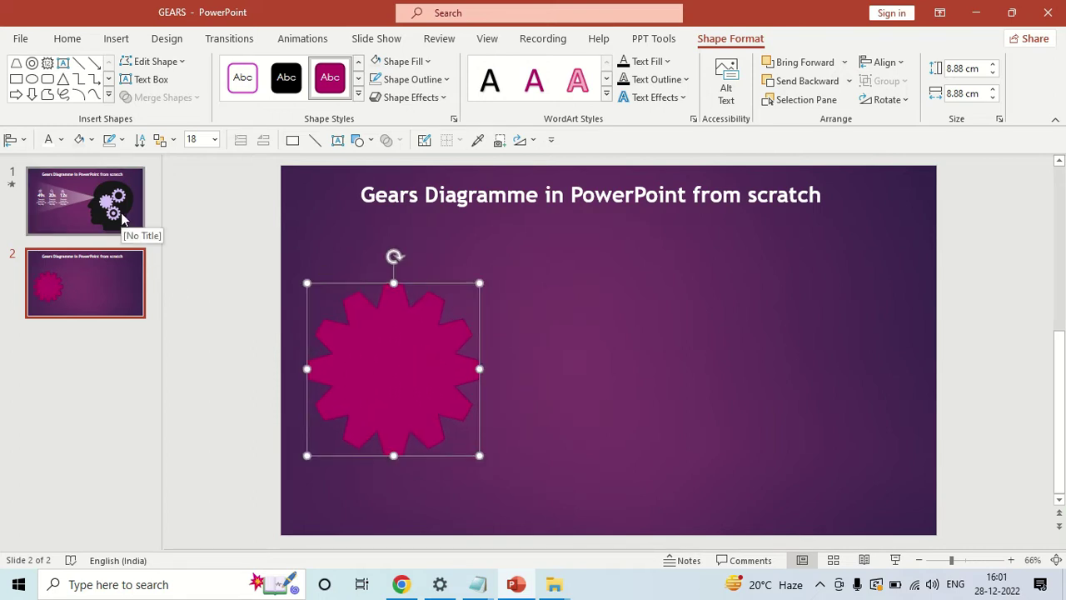
{"action": "left_click", "coordinate": [125, 220]}
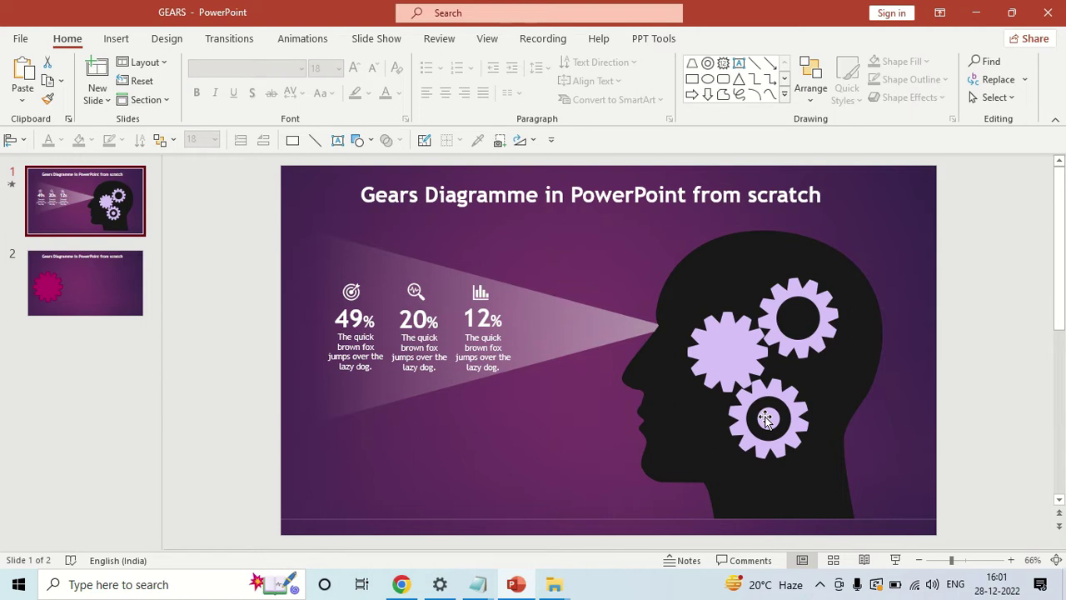
{"action": "left_click", "coordinate": [93, 297]}
{"action": "left_click", "coordinate": [416, 383]}
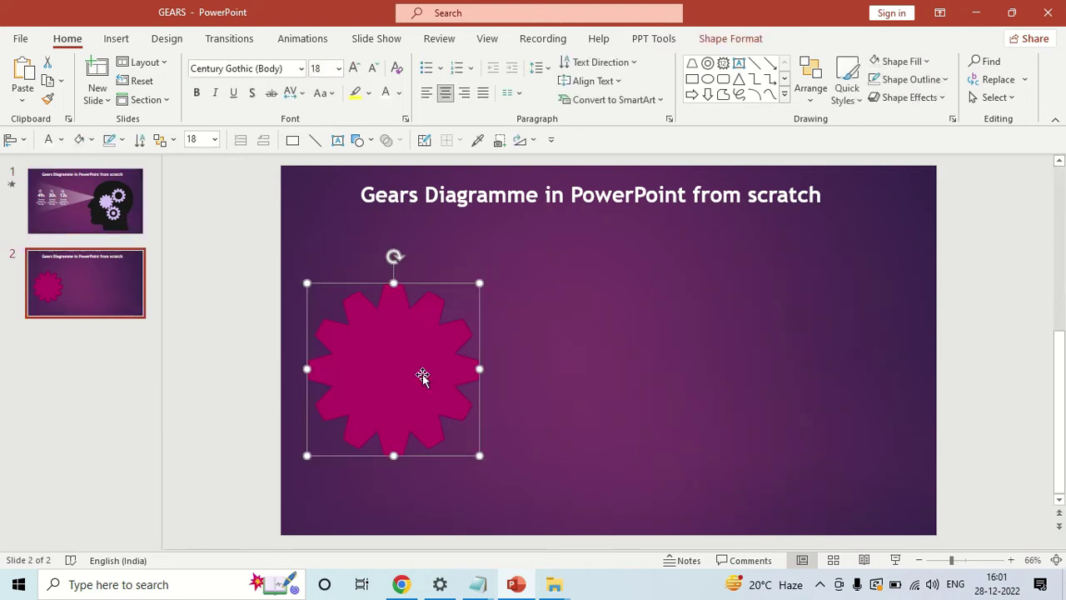
Step: Set the magenta gear's outline to No line in Format Shape
{"action": "left_click_drag", "start_coordinate": [422, 377], "coordinate": [409, 361]}
{"action": "right_click", "coordinate": [410, 361]}
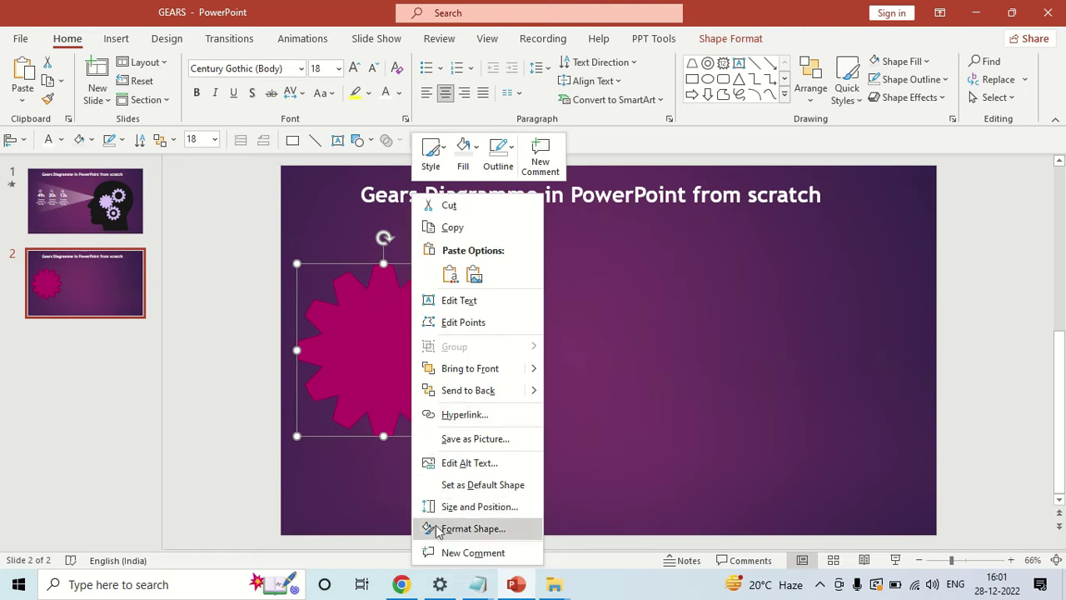
{"action": "left_click", "coordinate": [438, 529]}
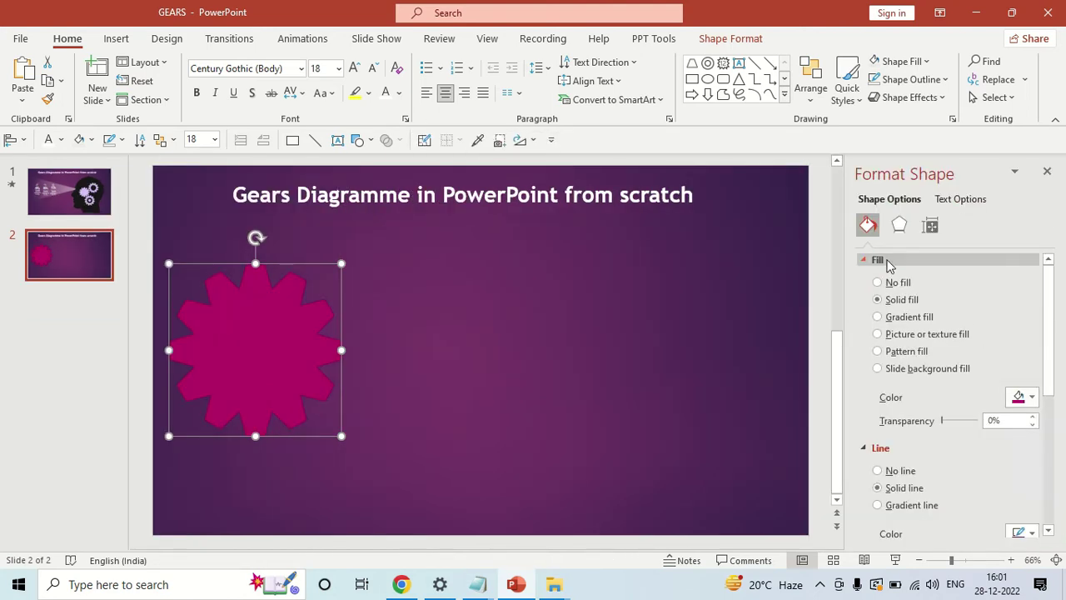
{"action": "left_click", "coordinate": [879, 265]}
{"action": "left_click", "coordinate": [877, 303]}
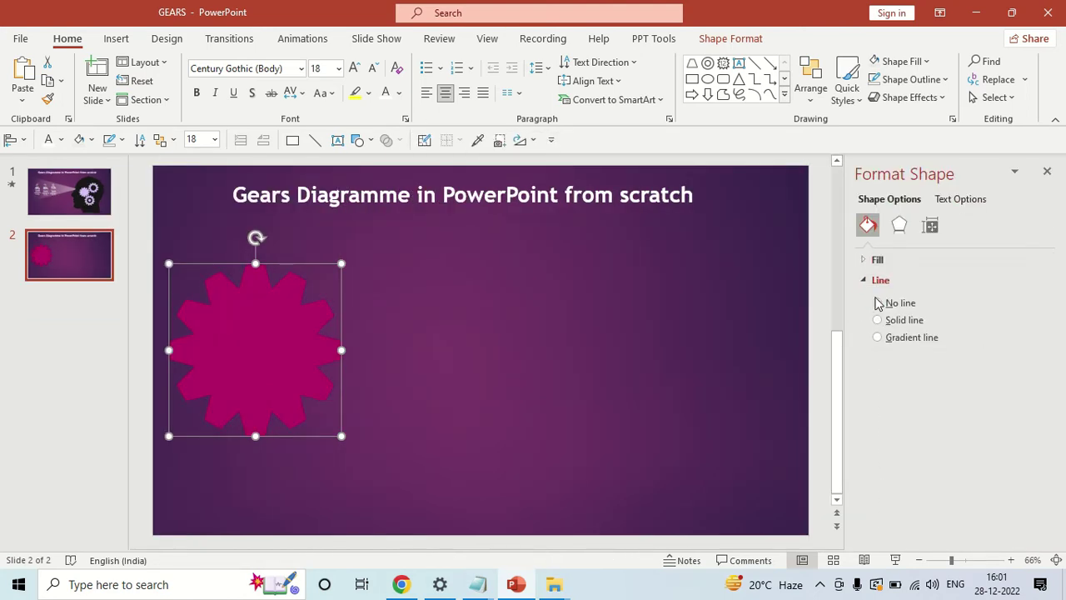
{"action": "left_click", "coordinate": [1047, 171]}
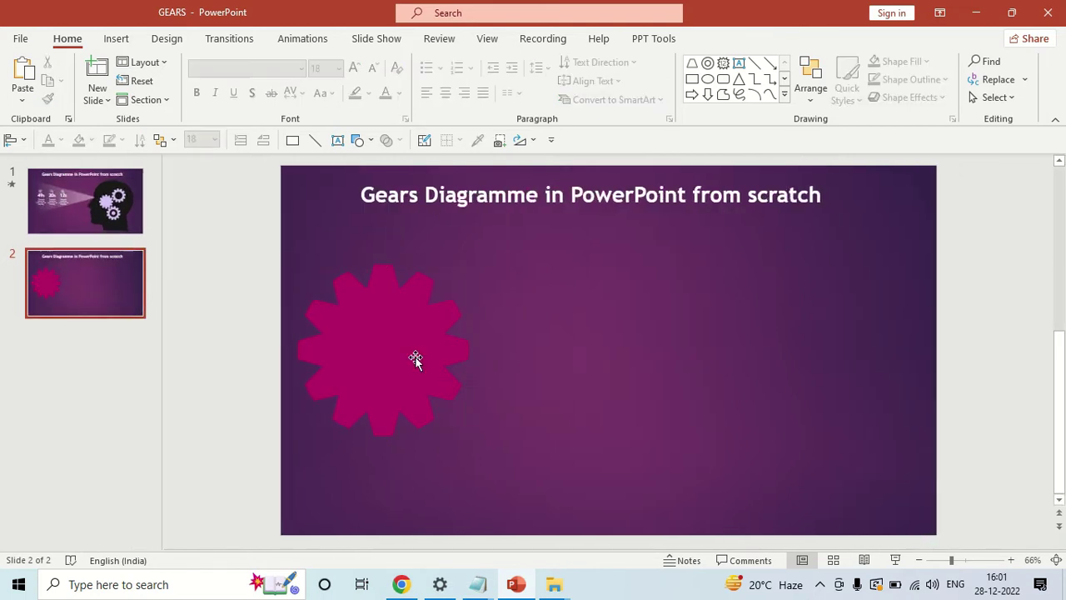
Step: Duplicate the gear twice with Ctrl+D to form a row of three evenly spaced gears
{"action": "key", "text": "ctrl+d"}
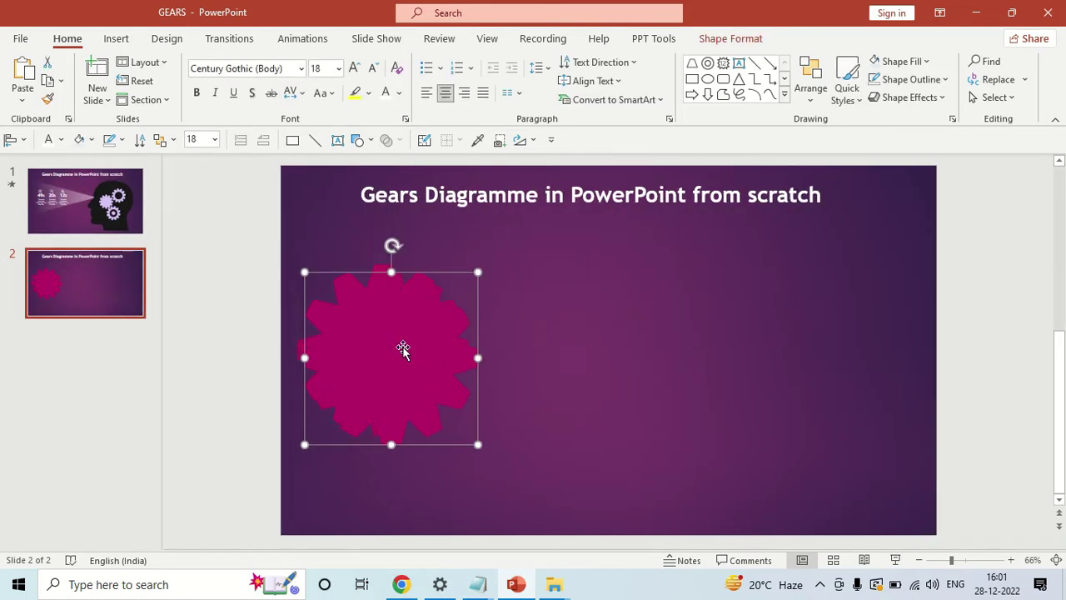
{"action": "left_click_drag", "start_coordinate": [402, 350], "coordinate": [589, 329]}
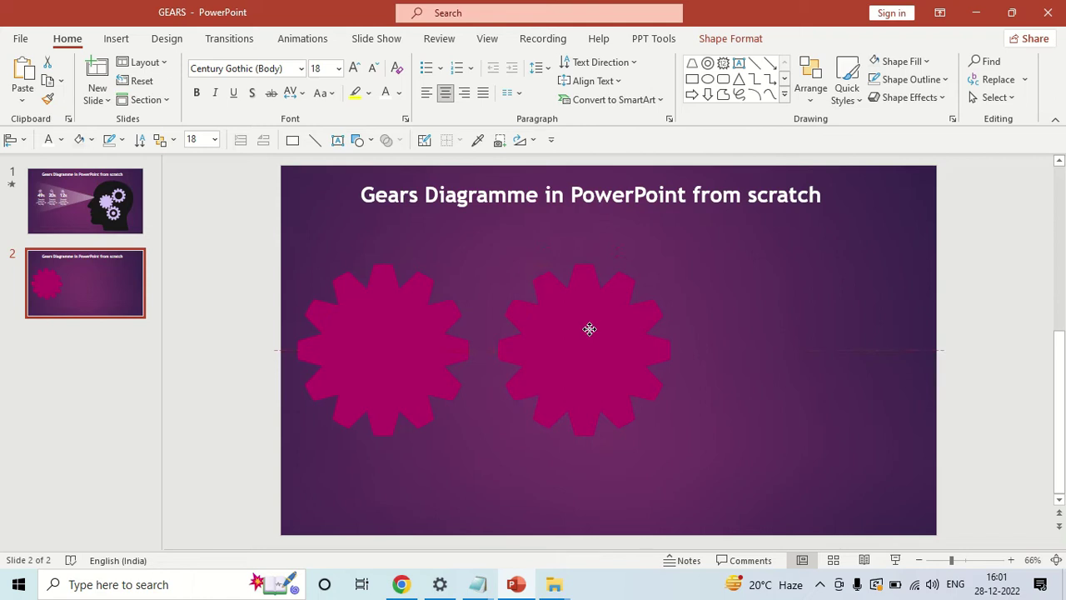
{"action": "key", "text": "ctrl+d"}
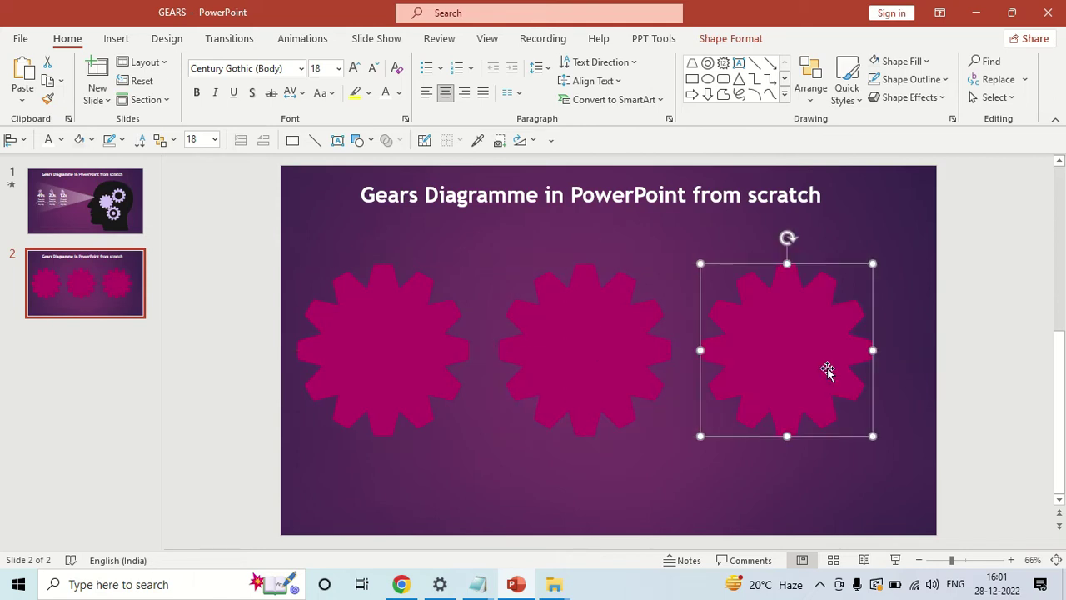
{"action": "left_click", "coordinate": [608, 371]}
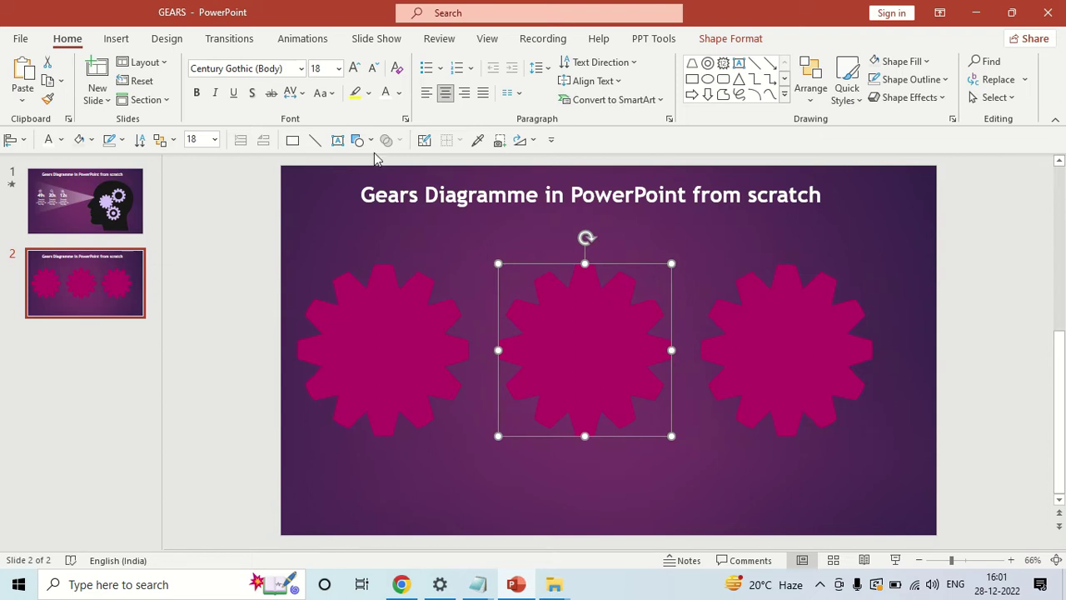
{"action": "left_click", "coordinate": [116, 39]}
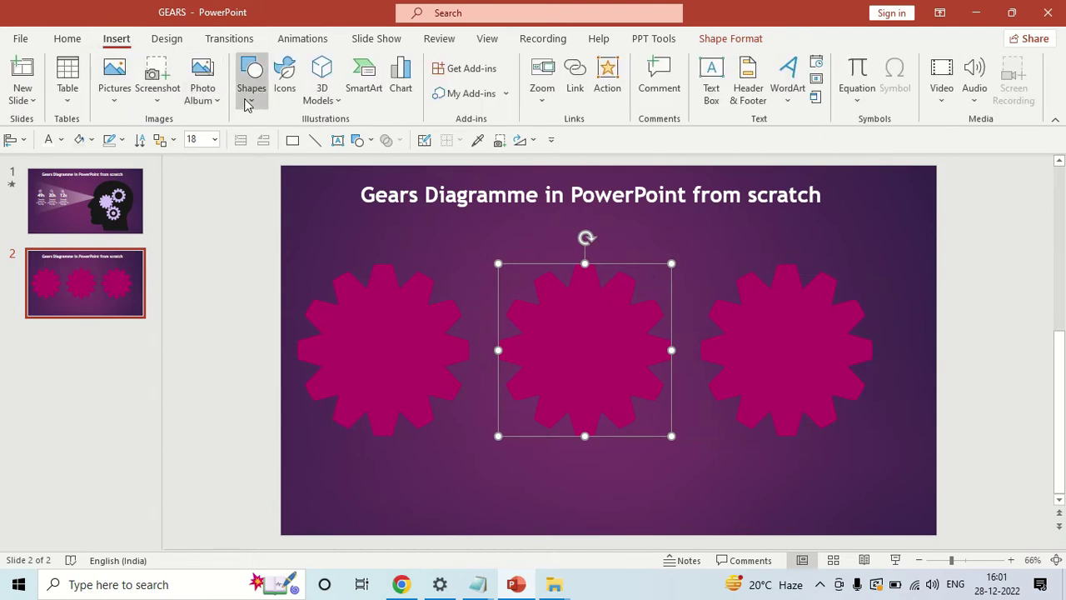
Step: Draw a small oval circle at the centre of the middle gear
{"action": "left_click", "coordinate": [249, 100]}
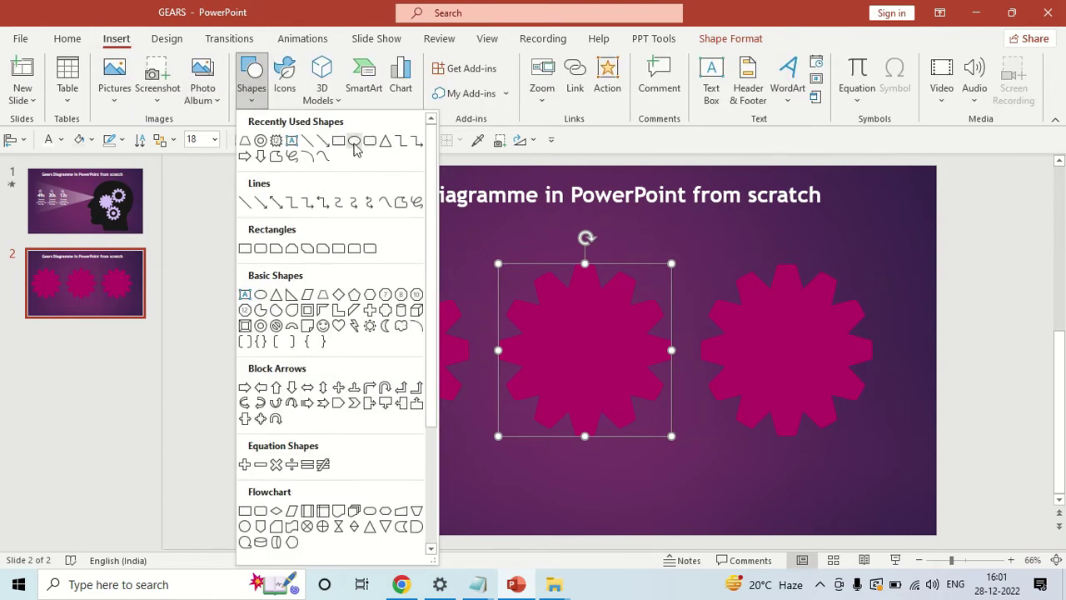
{"action": "left_click", "coordinate": [355, 141]}
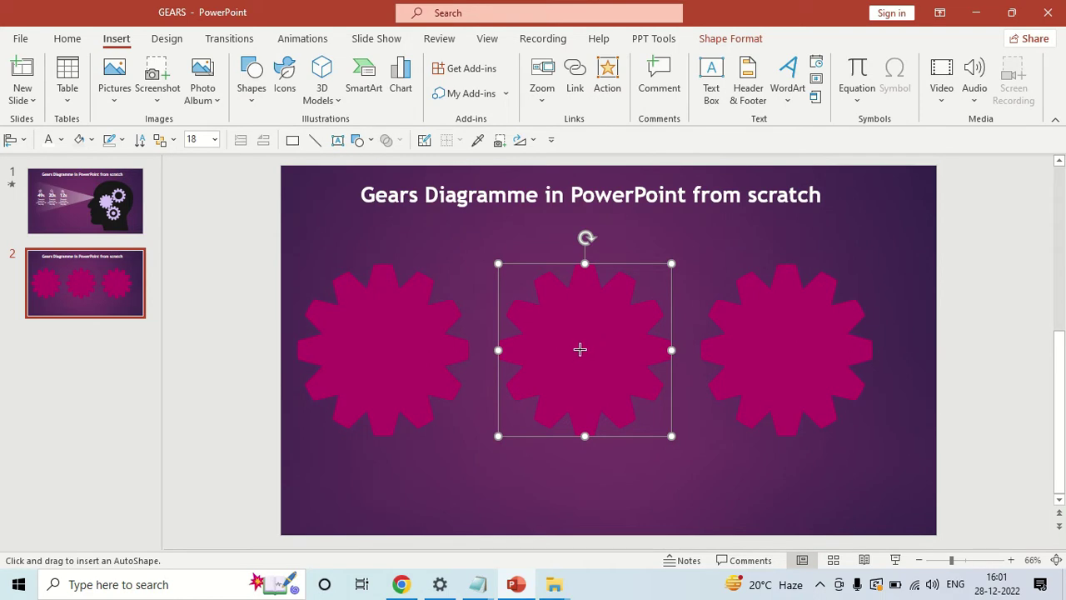
{"action": "left_click_drag", "start_coordinate": [639, 414], "coordinate": [662, 449]}
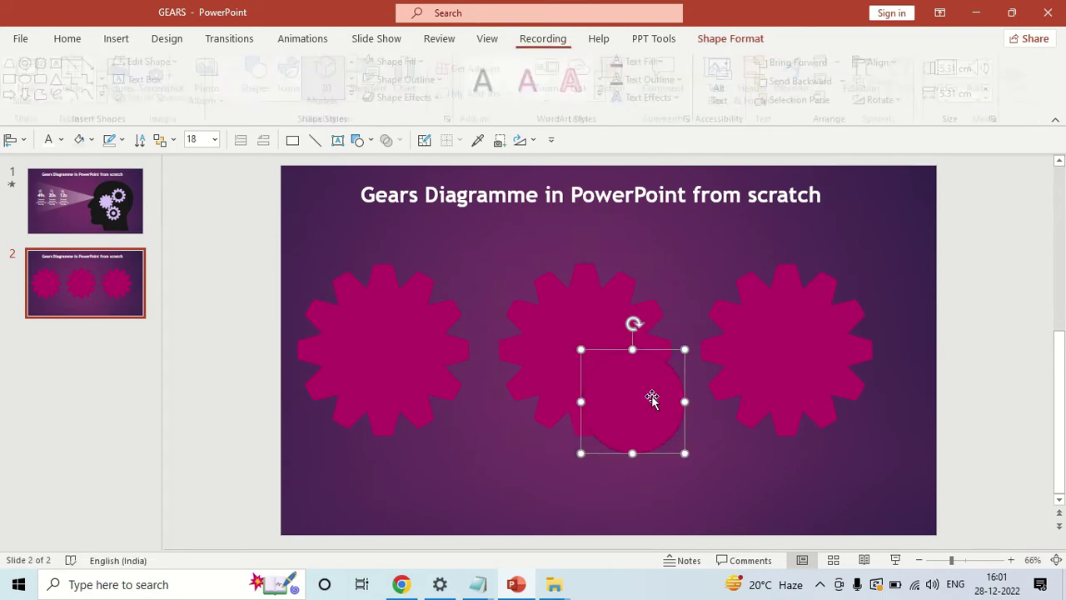
{"action": "left_click_drag", "start_coordinate": [623, 395], "coordinate": [591, 352]}
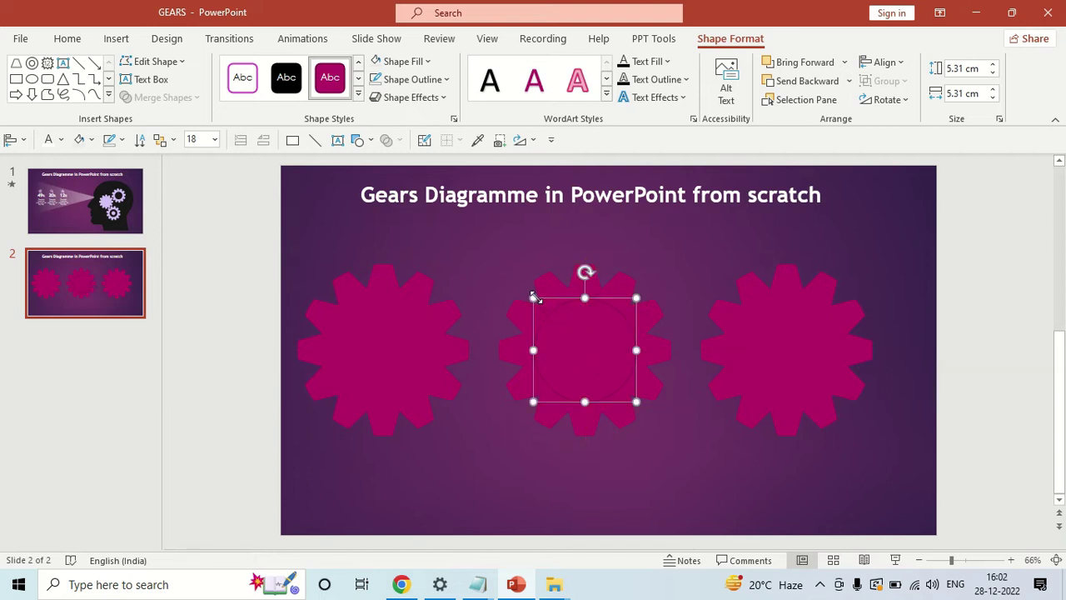
{"action": "key", "text": "Escape"}
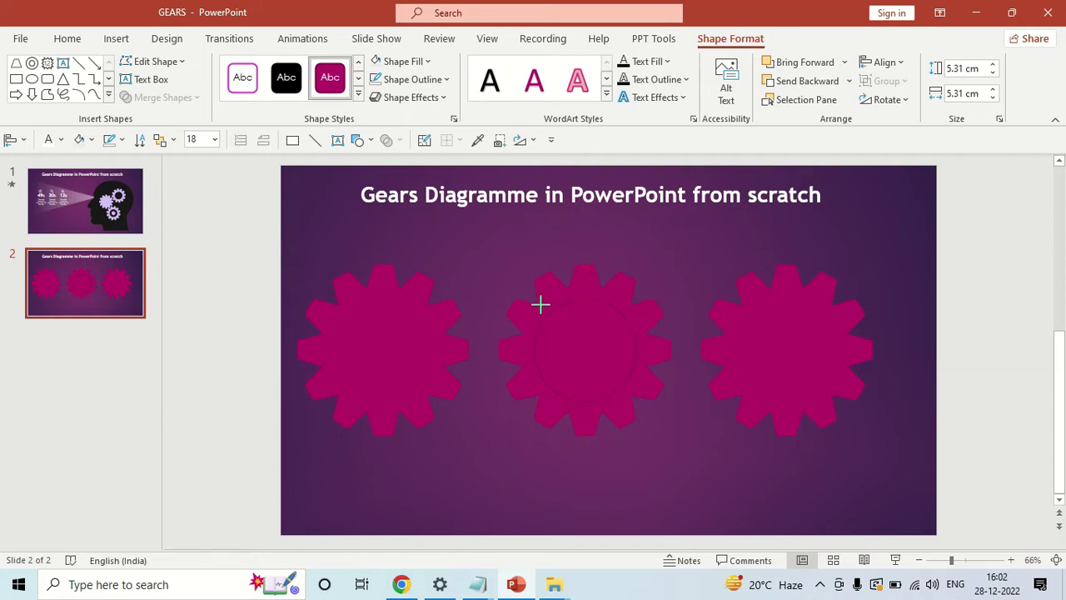
{"action": "left_click_drag", "start_coordinate": [541, 304], "coordinate": [540, 305]}
{"action": "left_click", "coordinate": [661, 446]}
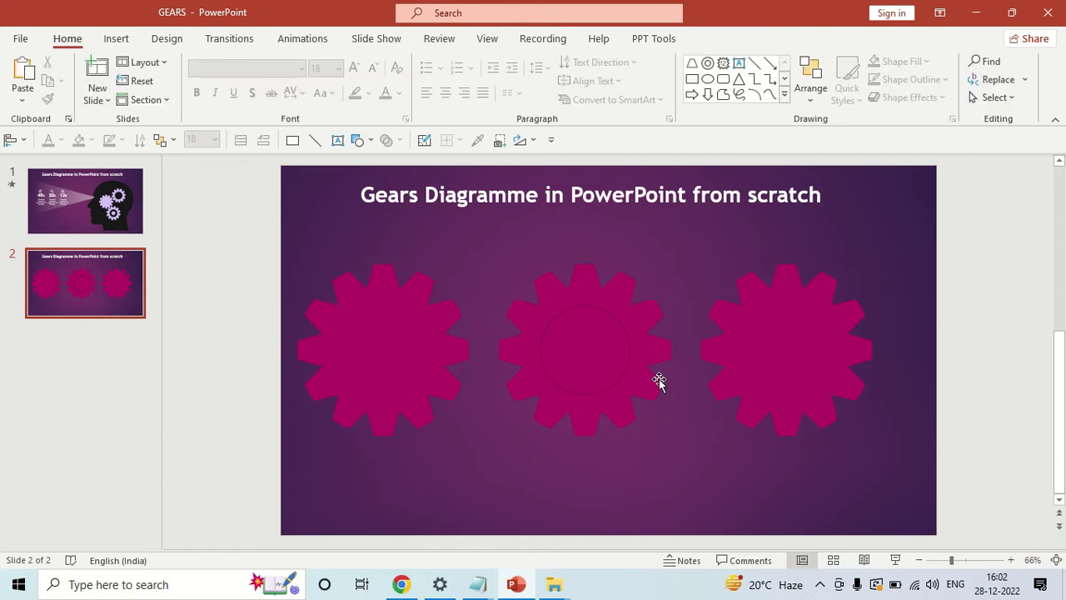
Step: Align the circle to the middle gear's centre with Align Center and Align Middle
{"action": "left_click", "coordinate": [652, 329]}
{"action": "left_click", "coordinate": [612, 350], "text": "shift"}
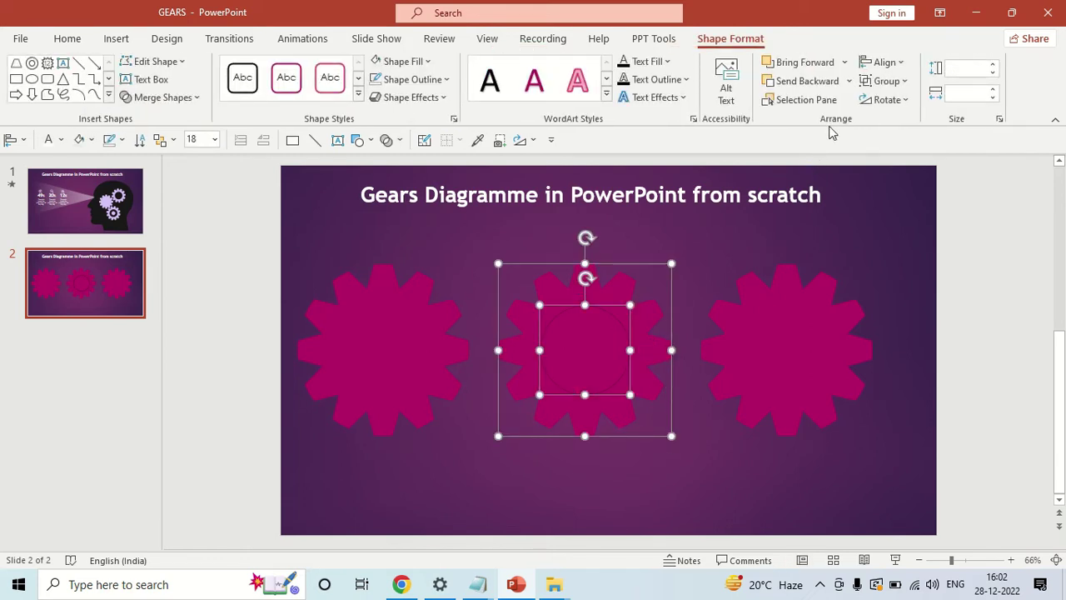
{"action": "left_click", "coordinate": [884, 63]}
{"action": "left_click", "coordinate": [897, 107]}
{"action": "left_click", "coordinate": [886, 64]}
{"action": "left_click", "coordinate": [890, 174]}
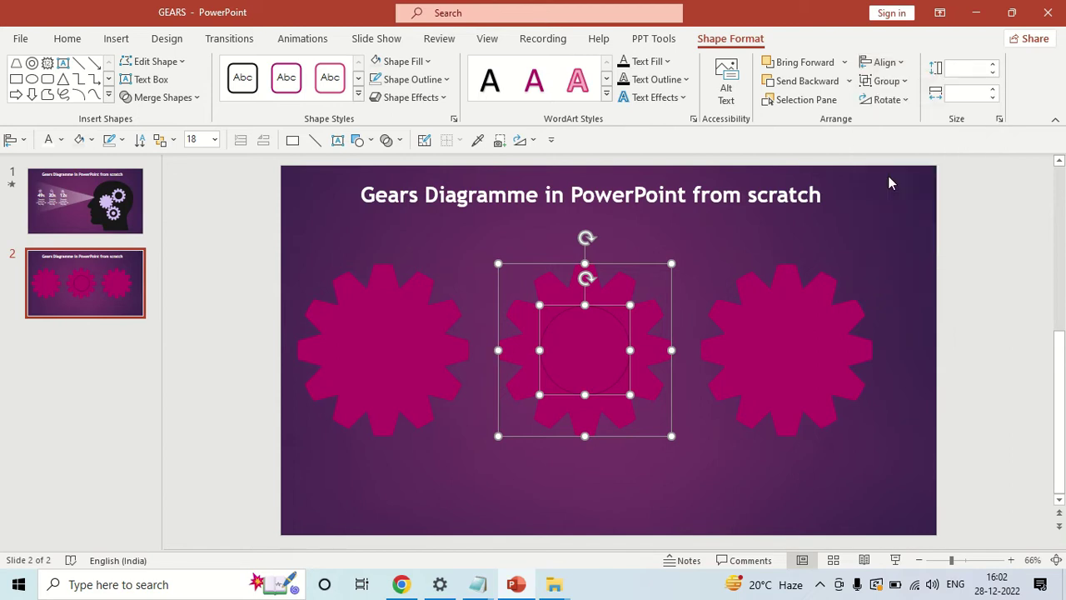
{"action": "left_click", "coordinate": [645, 468]}
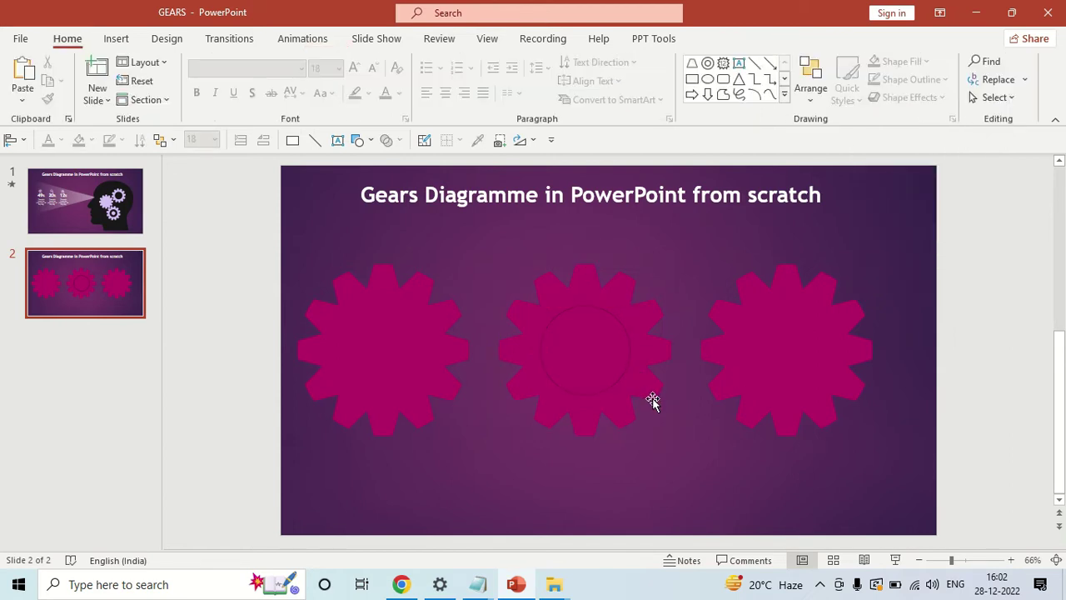
Step: Subtract the circle from the middle gear with Merge Shapes to hollow its centre
{"action": "left_click", "coordinate": [648, 349]}
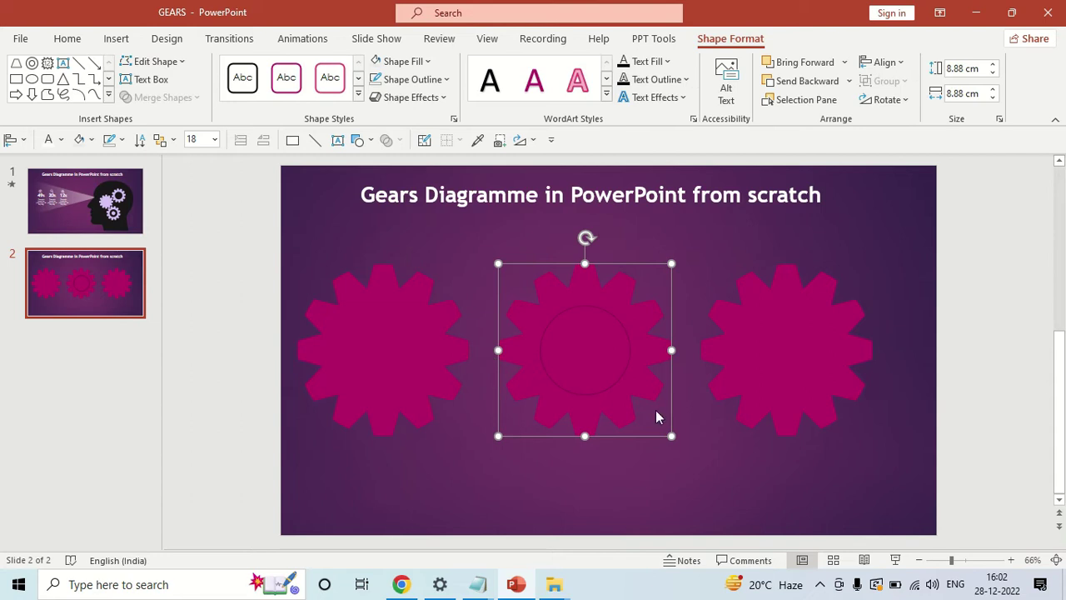
{"action": "left_click", "coordinate": [596, 361], "text": "shift"}
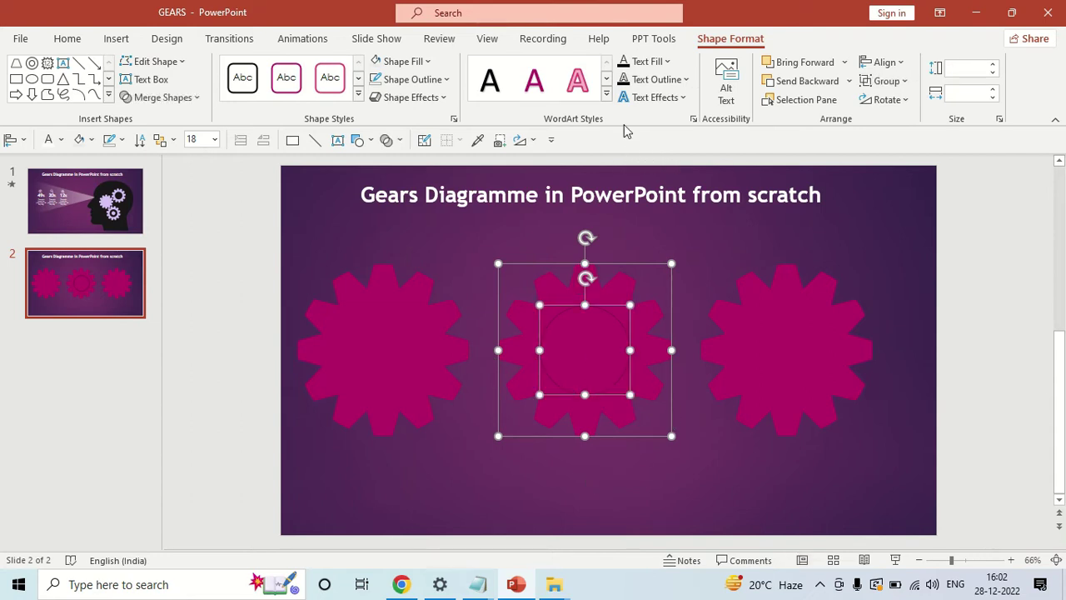
{"action": "left_click", "coordinate": [154, 98]}
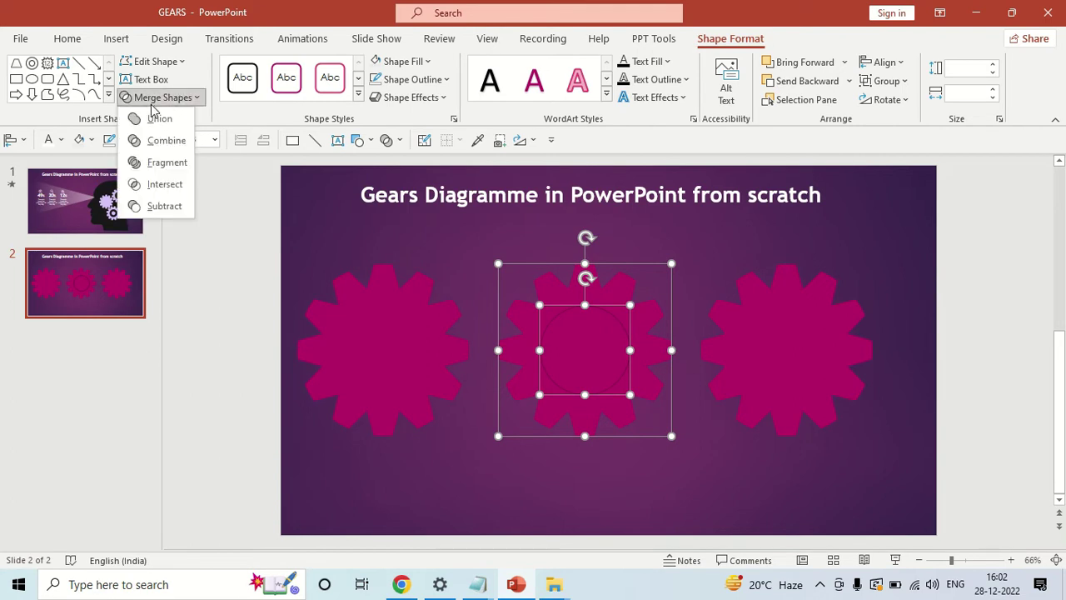
{"action": "left_click", "coordinate": [163, 206]}
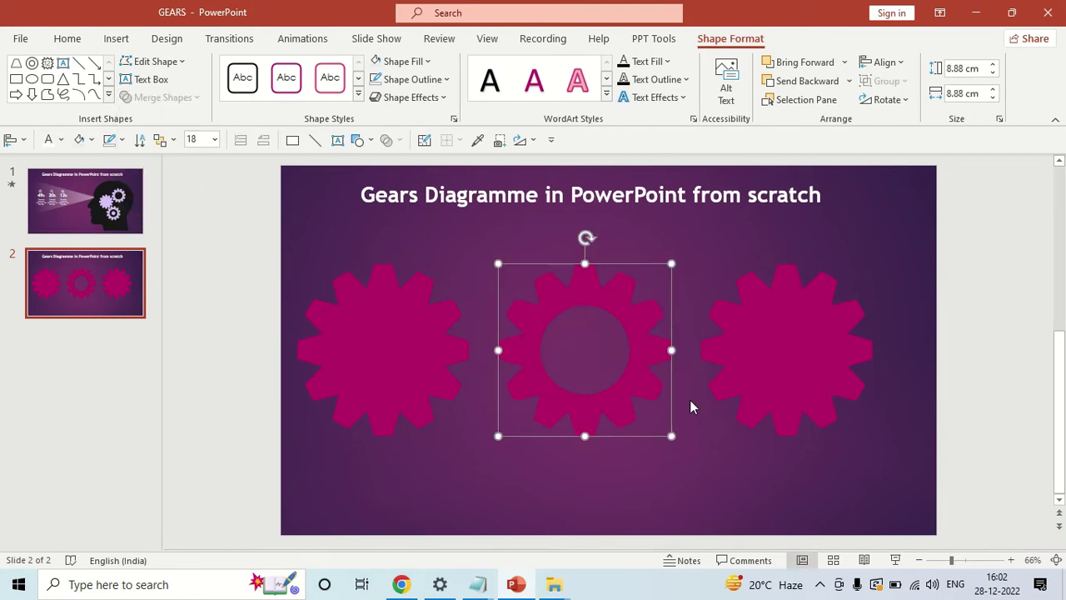
{"action": "left_click", "coordinate": [719, 456]}
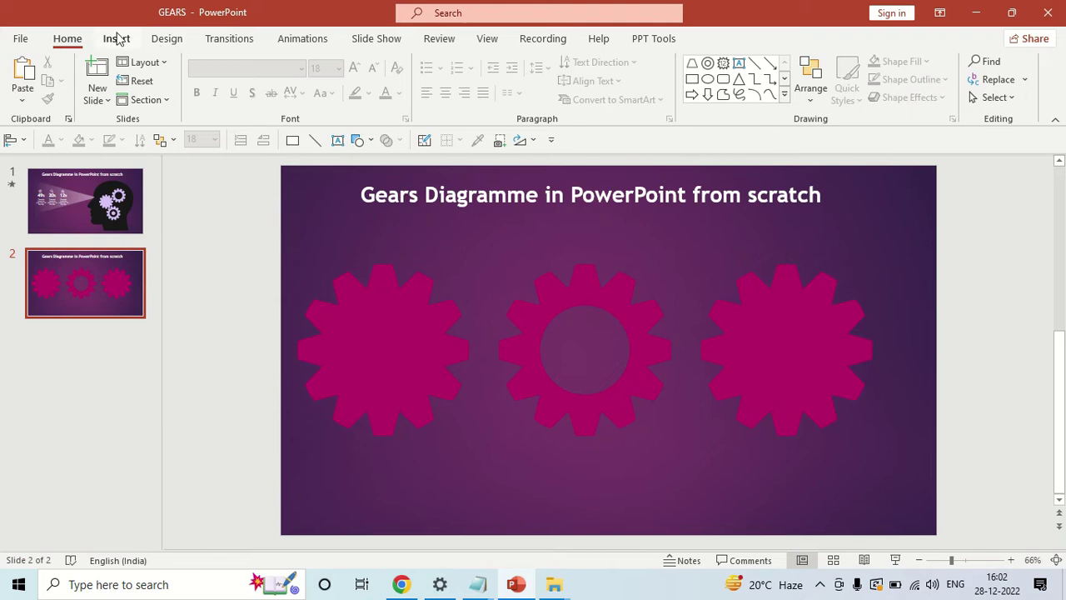
Step: Draw a Circle: Hollow over the right gear's centre
{"action": "left_click", "coordinate": [116, 38]}
{"action": "left_click", "coordinate": [257, 104]}
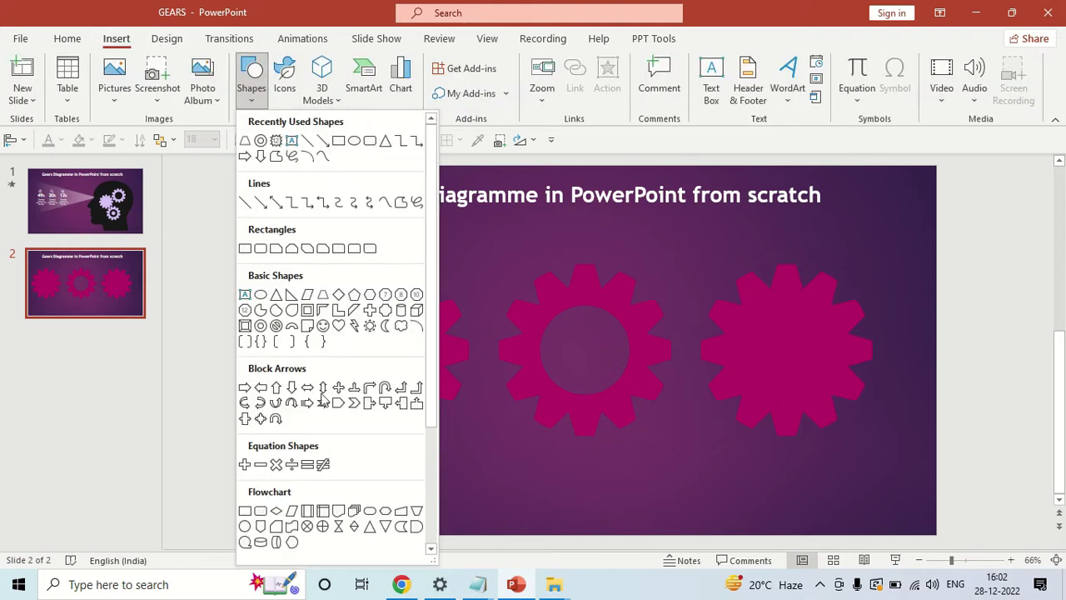
{"action": "left_click", "coordinate": [260, 327]}
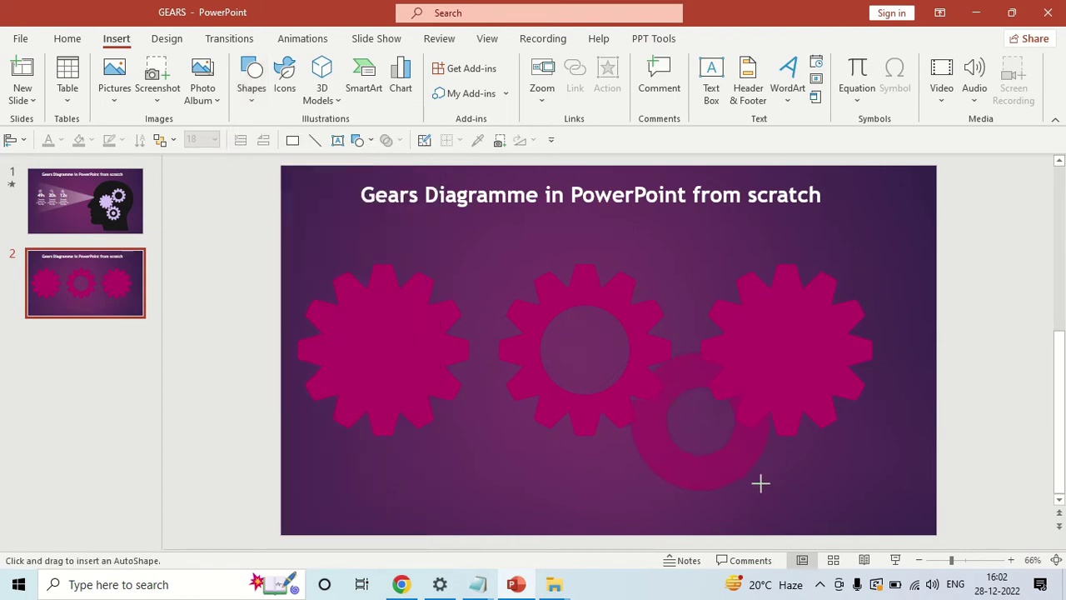
{"action": "left_click_drag", "start_coordinate": [750, 471], "coordinate": [817, 374]}
Step: Centre the hollow circle on the right gear with Align Center and Align Middle
{"action": "left_click", "coordinate": [868, 345], "text": "shift"}
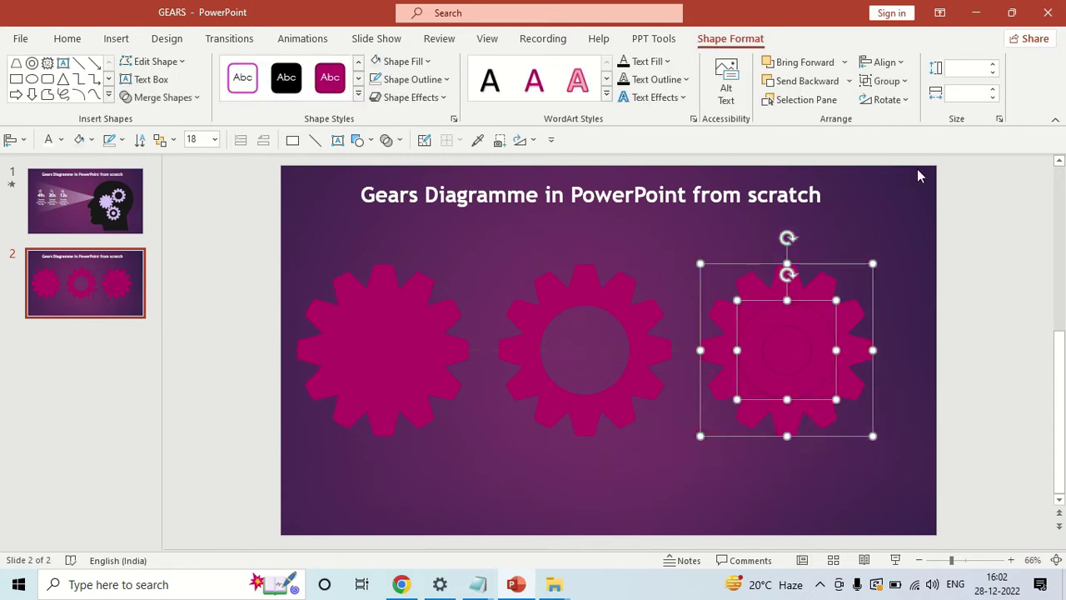
{"action": "left_click", "coordinate": [884, 62]}
{"action": "left_click", "coordinate": [901, 107]}
{"action": "left_click", "coordinate": [885, 61]}
{"action": "left_click", "coordinate": [896, 176]}
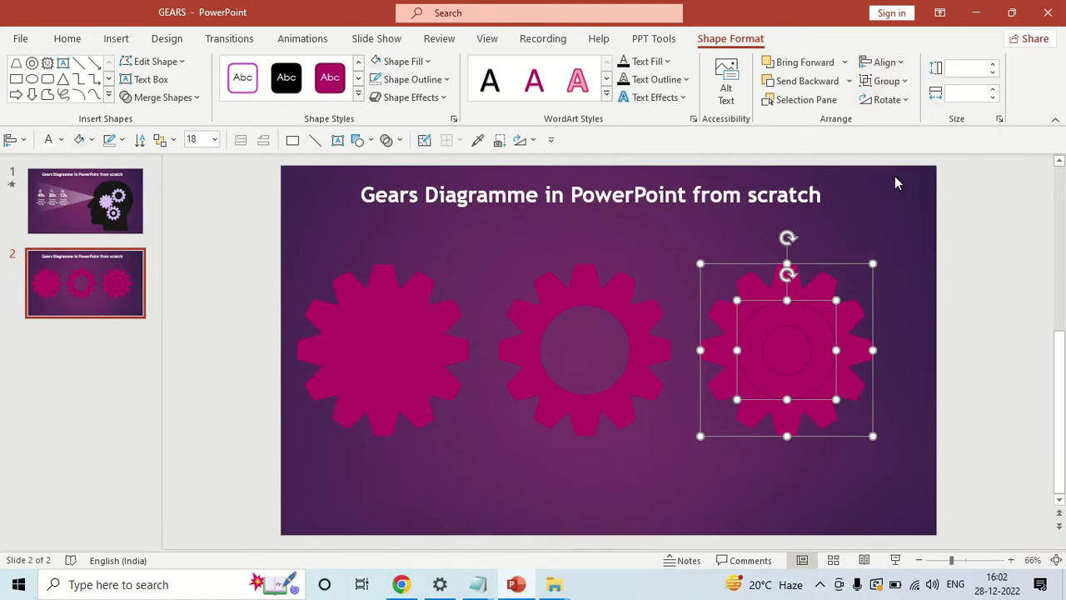
{"action": "left_click", "coordinate": [895, 361]}
Step: Subtract the ring from the right gear, leaving a solid hub, then review slides 1 and 2
{"action": "left_click", "coordinate": [859, 344]}
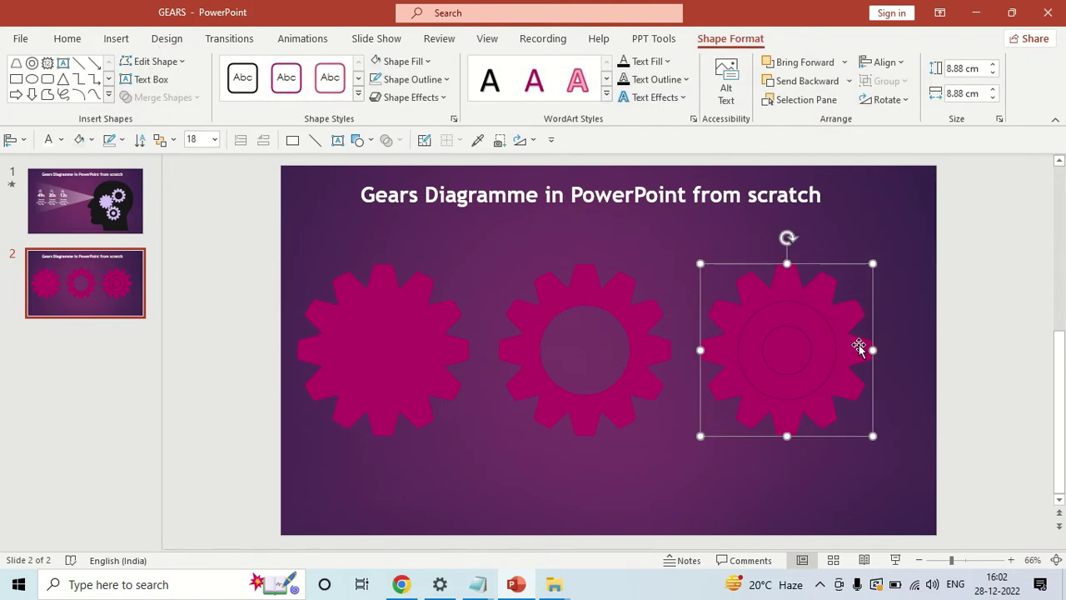
{"action": "left_click", "coordinate": [820, 365], "text": "shift"}
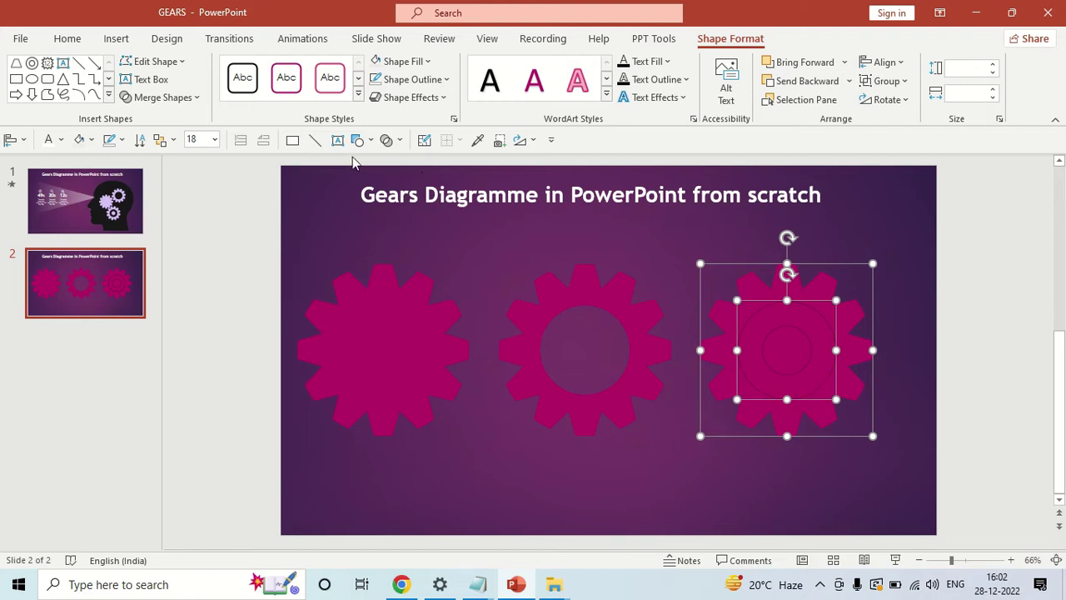
{"action": "left_click", "coordinate": [159, 98]}
{"action": "left_click", "coordinate": [140, 206]}
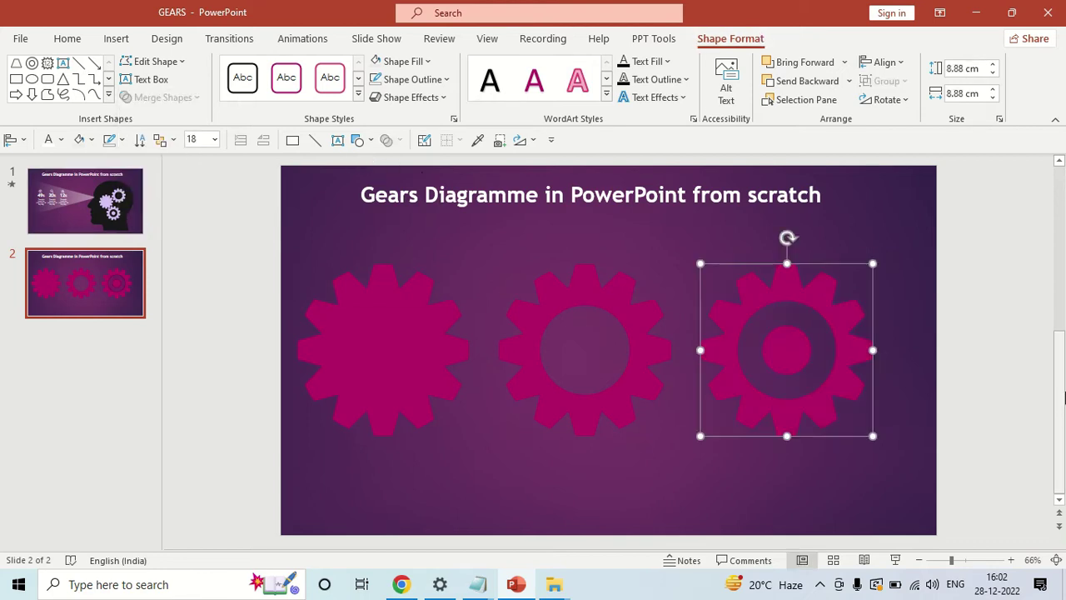
{"action": "left_click", "coordinate": [978, 331]}
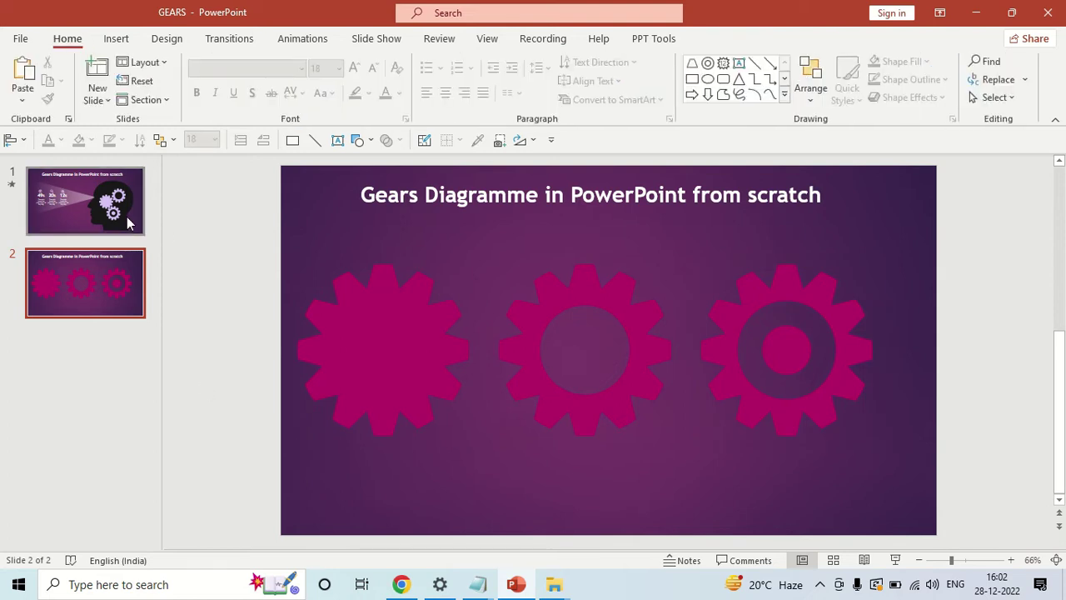
{"action": "left_click", "coordinate": [129, 223]}
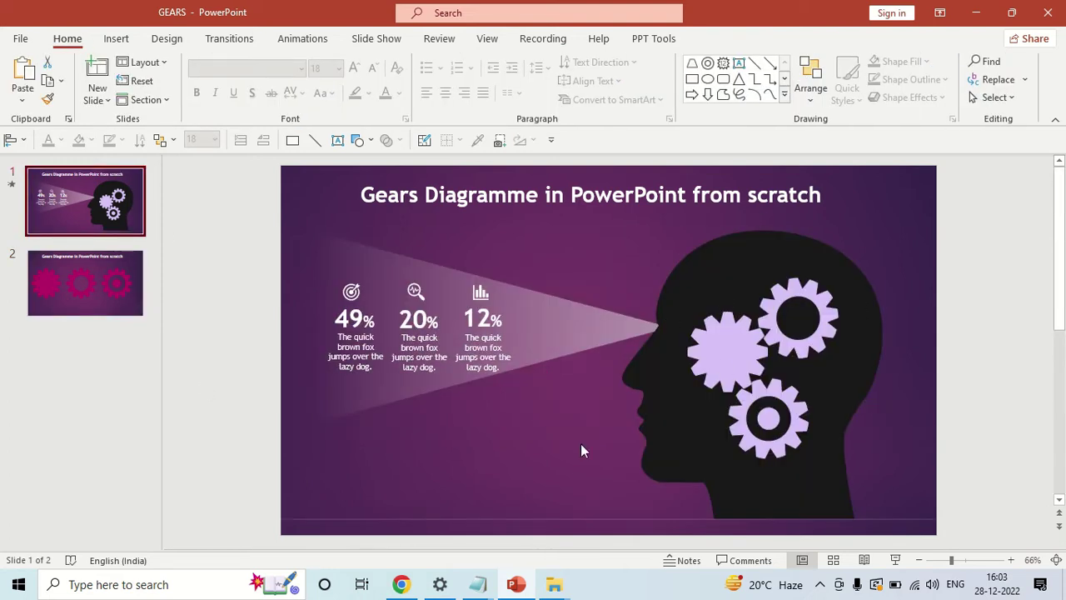
{"action": "left_click", "coordinate": [105, 302]}
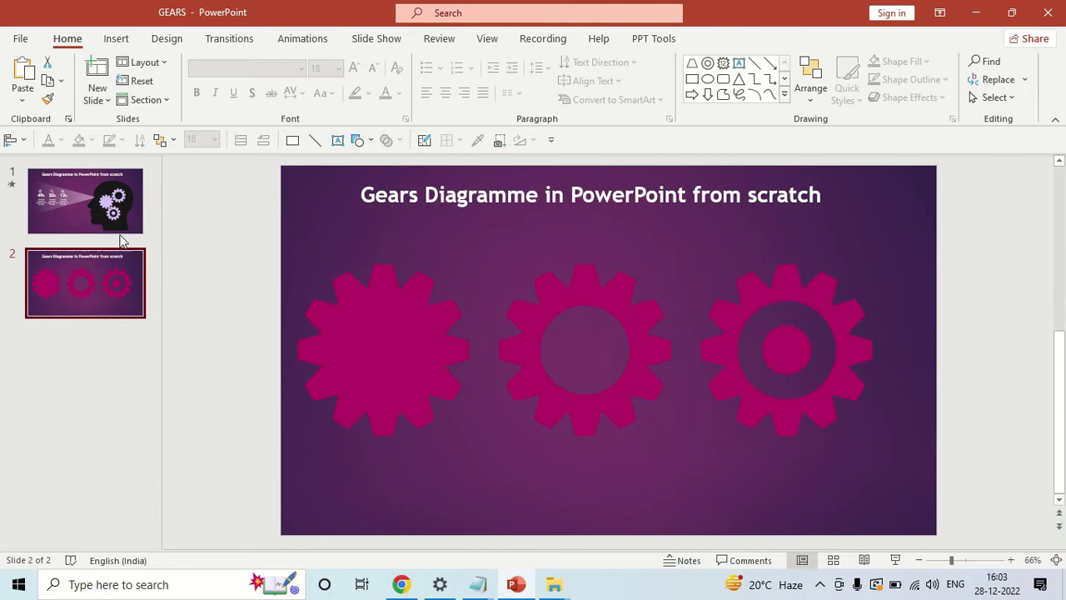
Step: Copy the black head silhouette from slide 1 and paste it onto slide 2
{"action": "left_click", "coordinate": [123, 226]}
{"action": "left_click", "coordinate": [846, 367]}
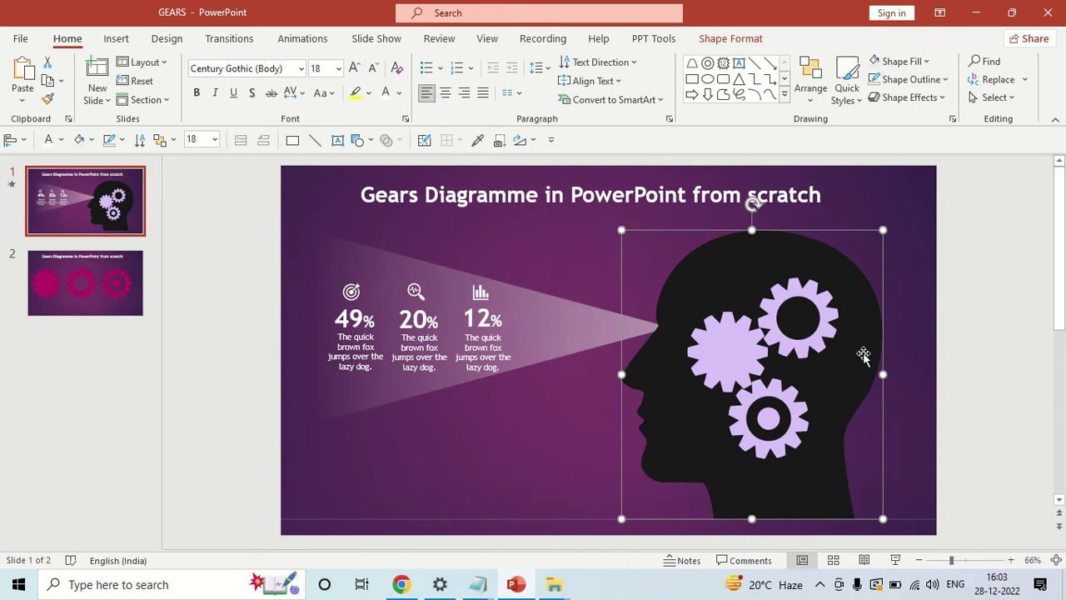
{"action": "left_click", "coordinate": [85, 283]}
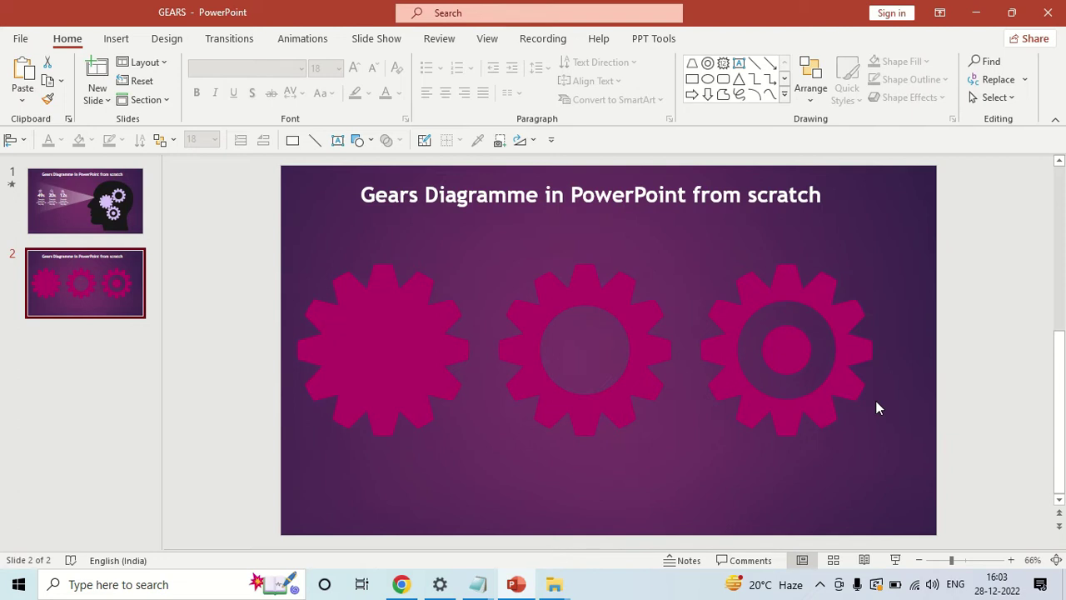
{"action": "key", "text": "ctrl+v"}
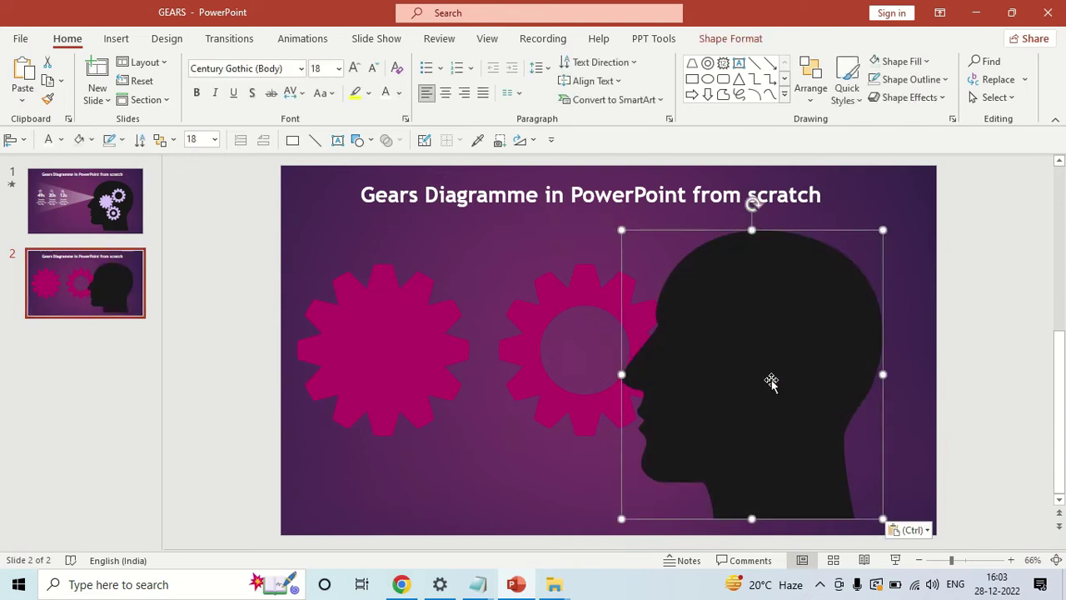
Step: Send the pasted head silhouette to the back, behind slide 2's magenta gears
{"action": "right_click", "coordinate": [771, 381]}
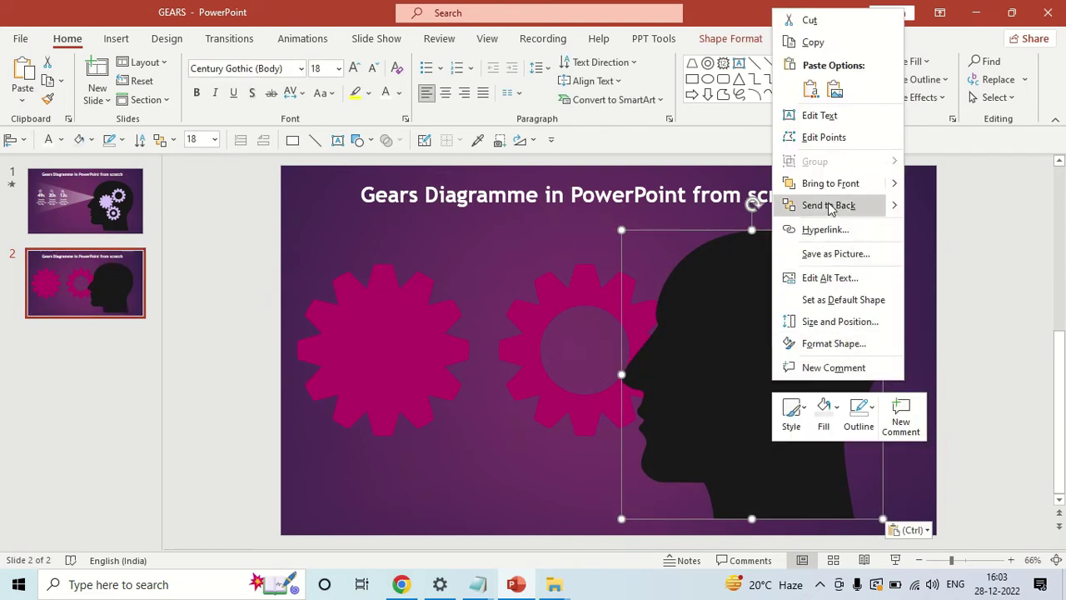
{"action": "left_click", "coordinate": [829, 206]}
{"action": "left_click", "coordinate": [965, 378]}
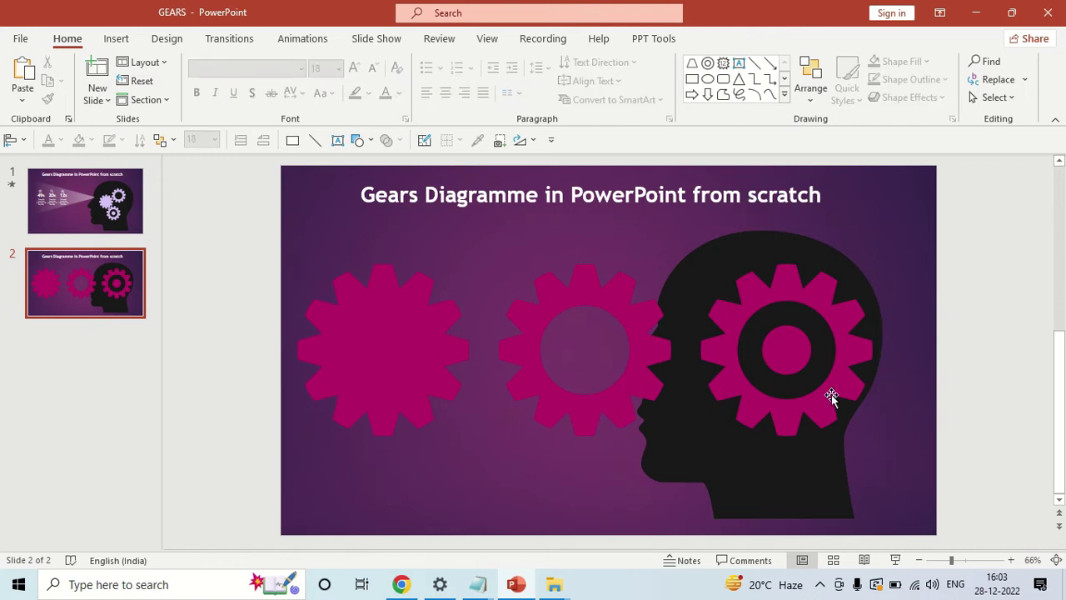
{"action": "left_click", "coordinate": [831, 397]}
{"action": "left_click", "coordinate": [629, 397], "text": "shift"}
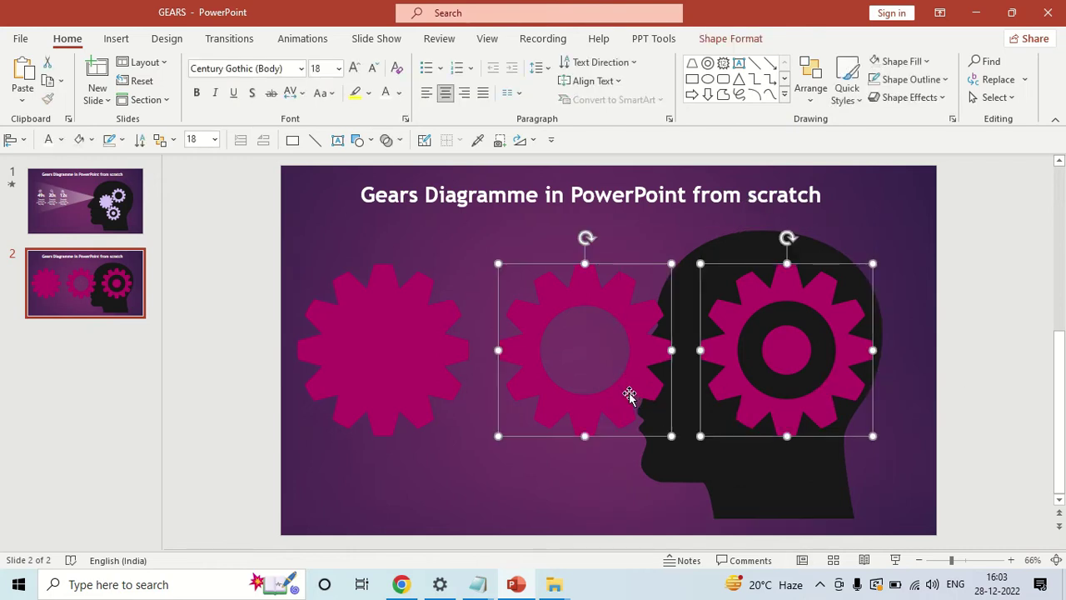
Step: Shrink all three magenta gears together to a smaller size
{"action": "left_click", "coordinate": [420, 388], "text": "shift"}
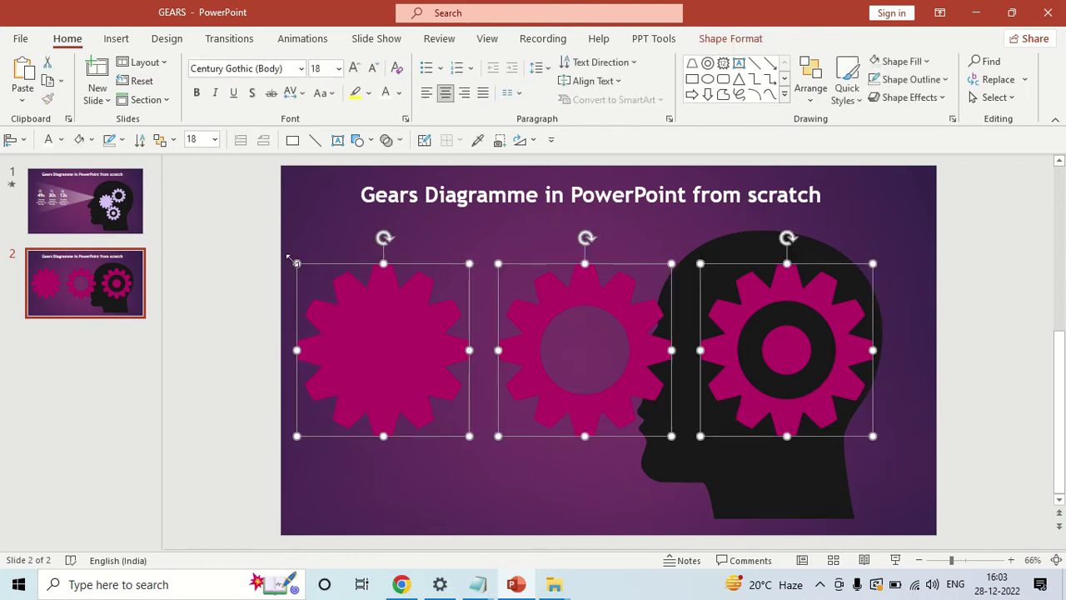
{"action": "mouse_move", "coordinate": [295, 265]}
{"action": "left_mouse_down"}
{"action": "mouse_move", "coordinate": [394, 421]}
{"action": "mouse_move", "coordinate": [862, 372]}
{"action": "mouse_move", "coordinate": [711, 357]}
{"action": "left_mouse_up"}
{"action": "left_click", "coordinate": [521, 457]}
Step: Move the solid gear and the hub gear up into the head silhouette
{"action": "left_click", "coordinate": [639, 422]}
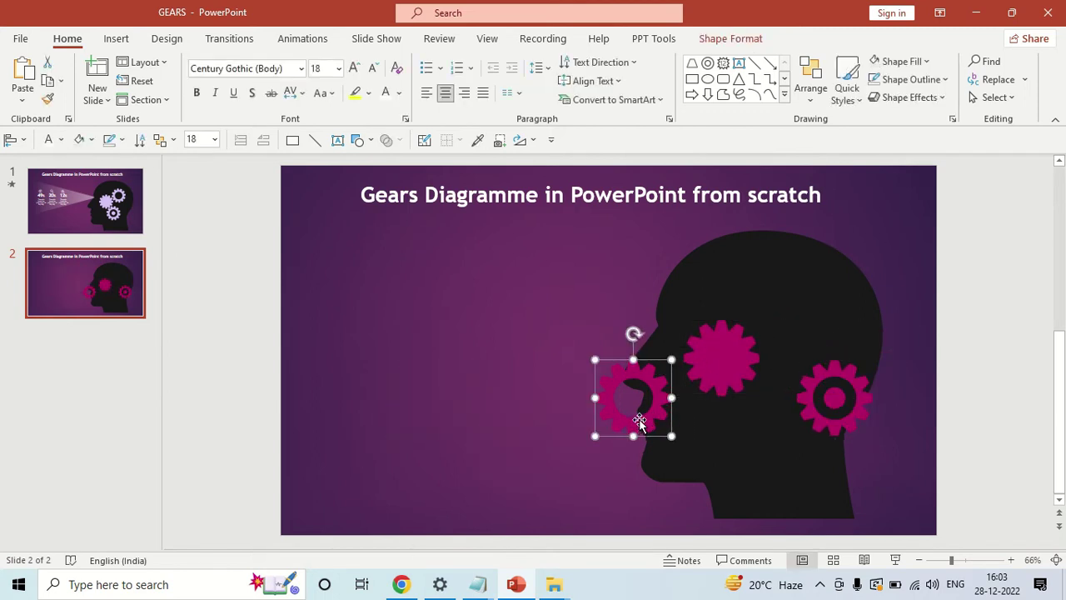
{"action": "left_click_drag", "start_coordinate": [639, 422], "coordinate": [772, 325]}
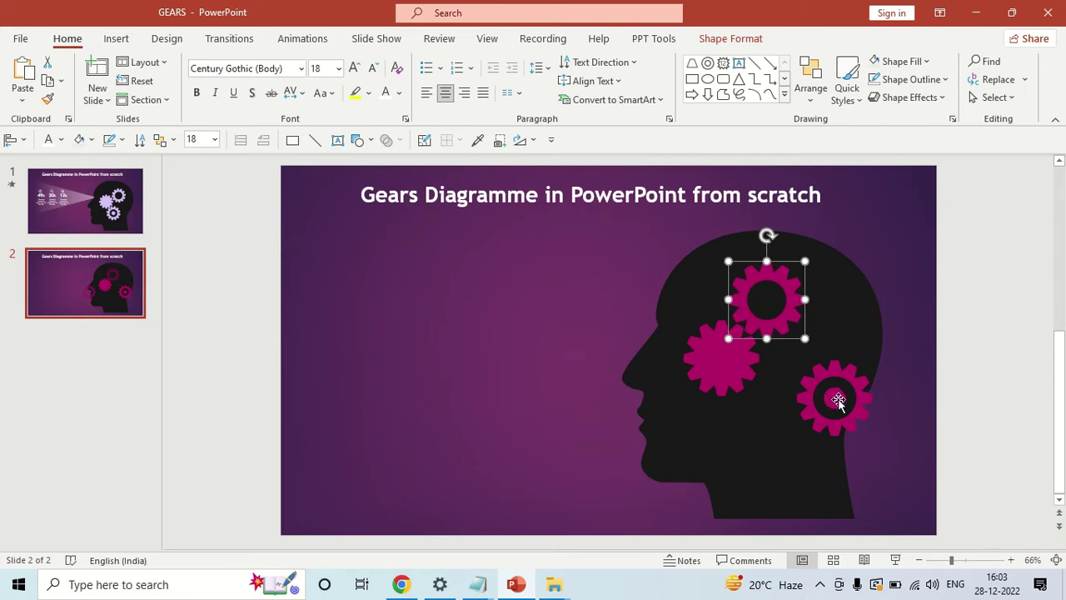
{"action": "left_click", "coordinate": [838, 400]}
{"action": "left_click_drag", "start_coordinate": [838, 400], "coordinate": [804, 397]}
{"action": "left_click", "coordinate": [914, 395]}
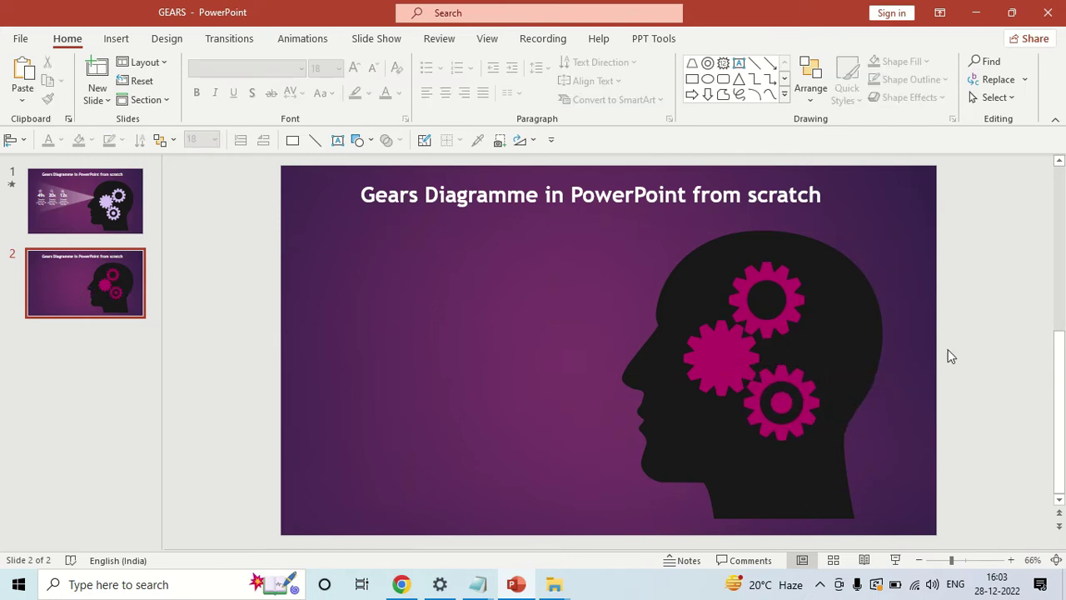
{"action": "scroll", "coordinate": [985, 298], "scroll_direction": "up", "scroll_amount": 6, "text": "ctrl"}
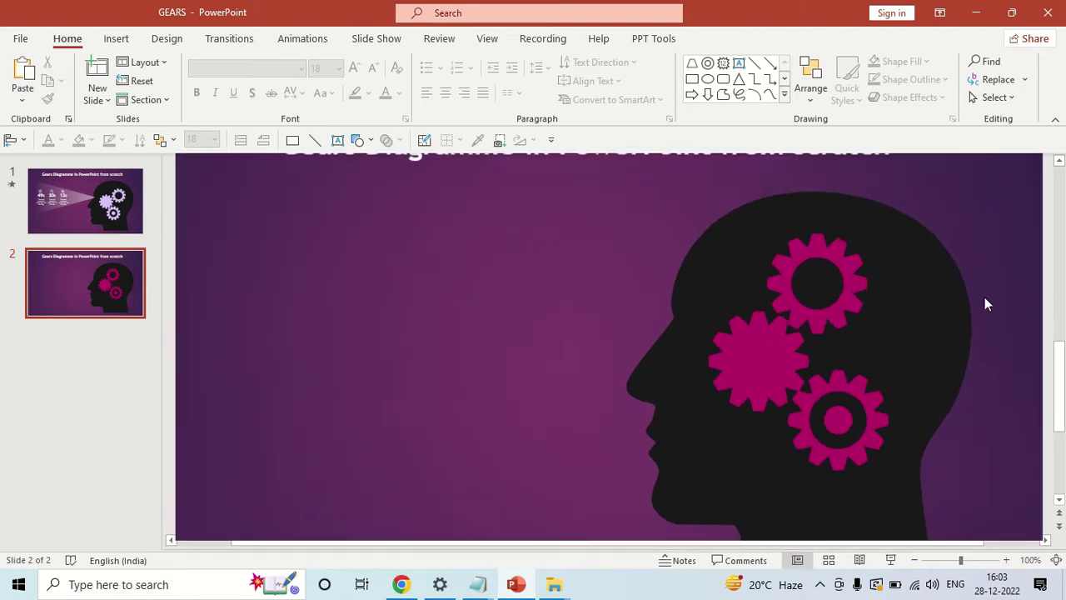
Step: Rotate and nudge the top gear so it meshes with the other two gears
{"action": "left_click", "coordinate": [888, 295]}
{"action": "left_click_drag", "start_coordinate": [888, 294], "coordinate": [889, 295]}
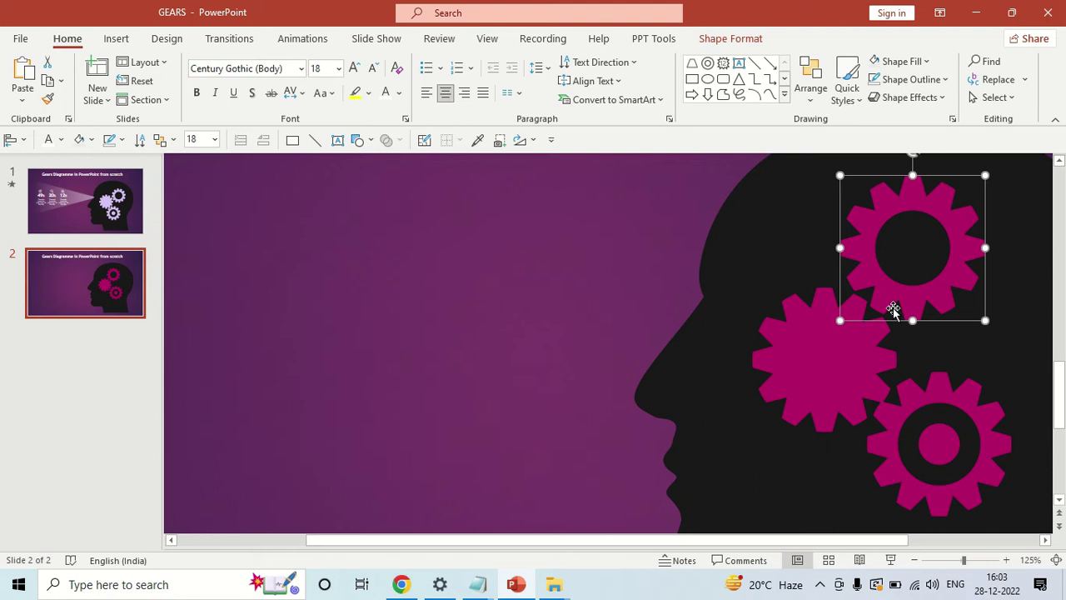
{"action": "scroll", "coordinate": [893, 246], "scroll_direction": "up", "scroll_amount": 1}
{"action": "scroll", "coordinate": [893, 245], "scroll_direction": "up", "scroll_amount": 1}
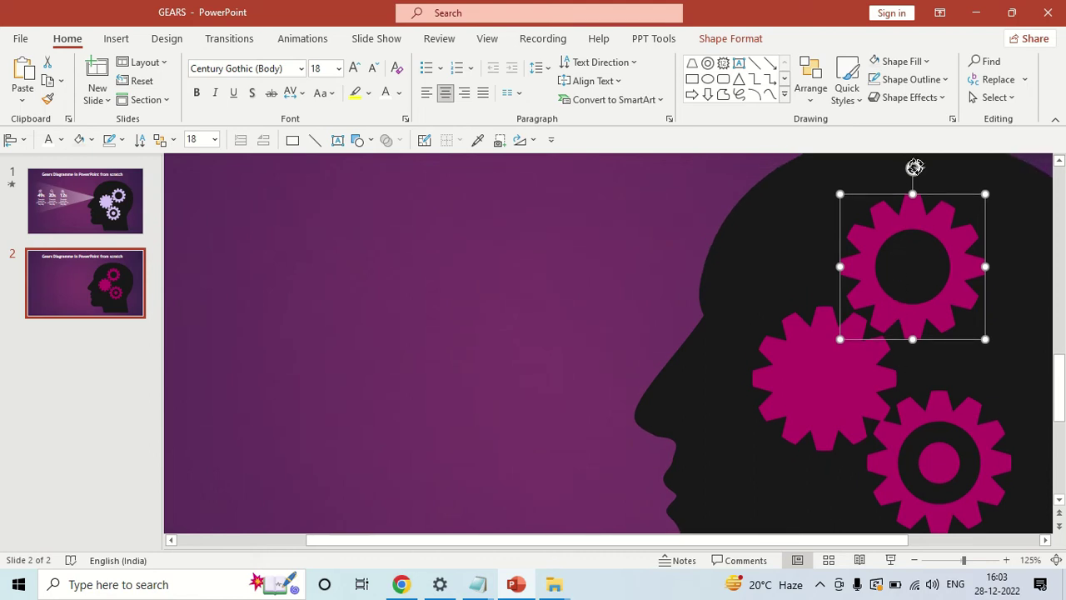
{"action": "left_click_drag", "start_coordinate": [914, 168], "coordinate": [906, 169]}
{"action": "left_click_drag", "start_coordinate": [920, 317], "coordinate": [917, 315]}
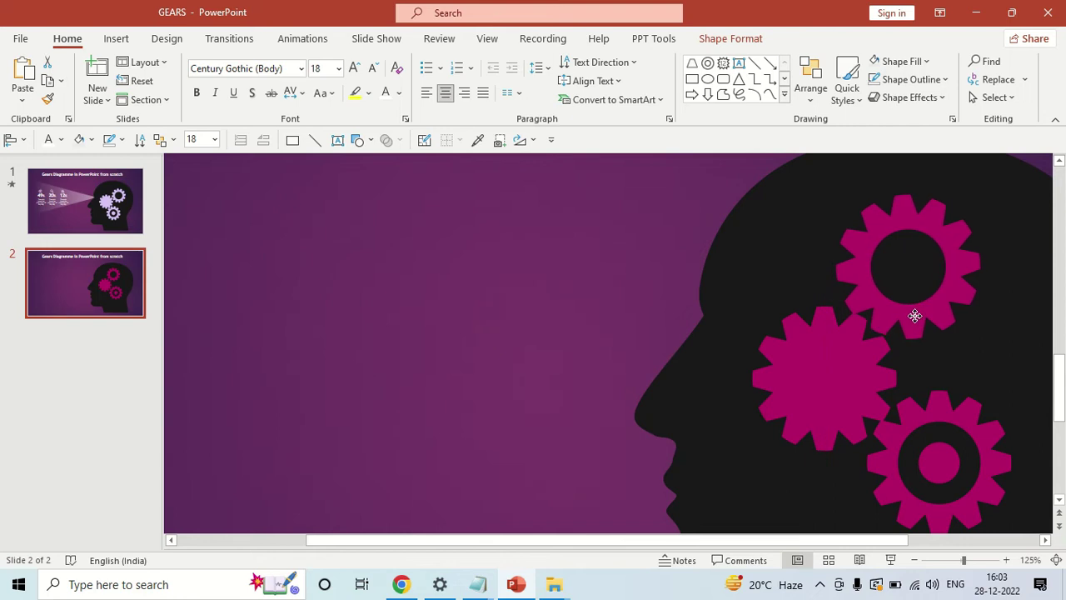
{"action": "mouse_move", "coordinate": [916, 314]}
{"action": "left_mouse_down"}
{"action": "mouse_move", "coordinate": [936, 342]}
{"action": "mouse_move", "coordinate": [933, 309]}
{"action": "mouse_move", "coordinate": [916, 321]}
{"action": "mouse_move", "coordinate": [911, 308]}
{"action": "left_mouse_up"}
{"action": "left_click_drag", "start_coordinate": [895, 171], "coordinate": [885, 171]}
{"action": "left_click_drag", "start_coordinate": [879, 307], "coordinate": [880, 320]}
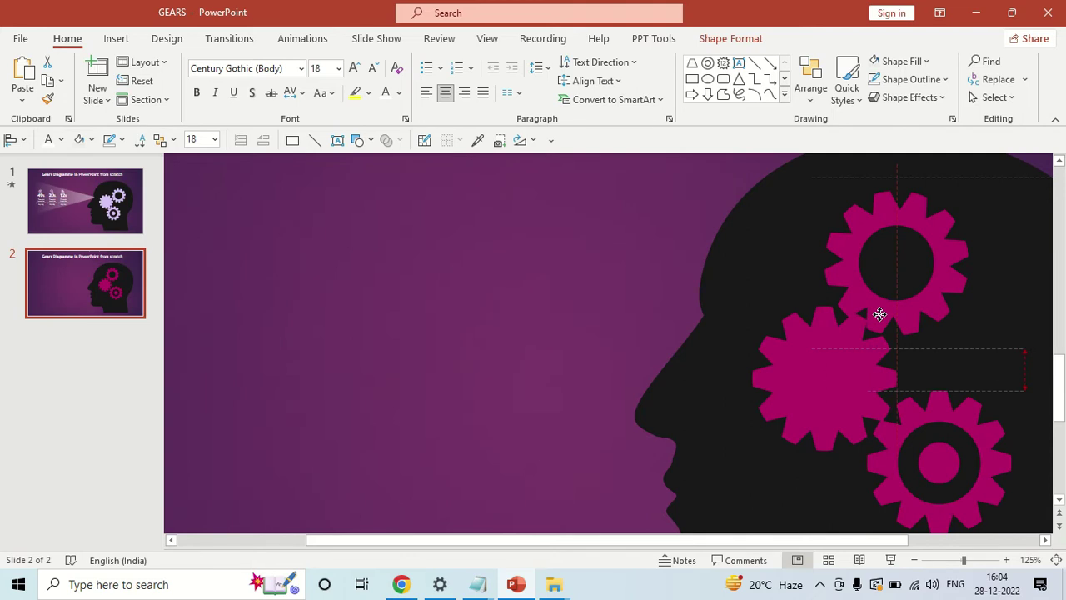
{"action": "key", "text": "ctrl+Up"}
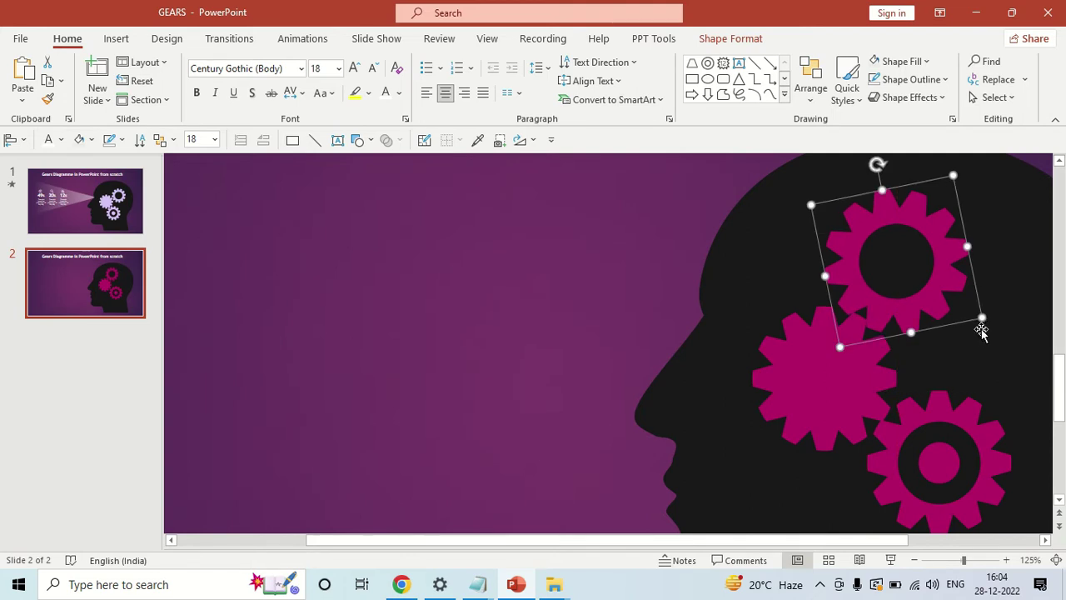
{"action": "key", "text": "ctrl+Up"}
{"action": "key", "text": "ctrl+Right"}
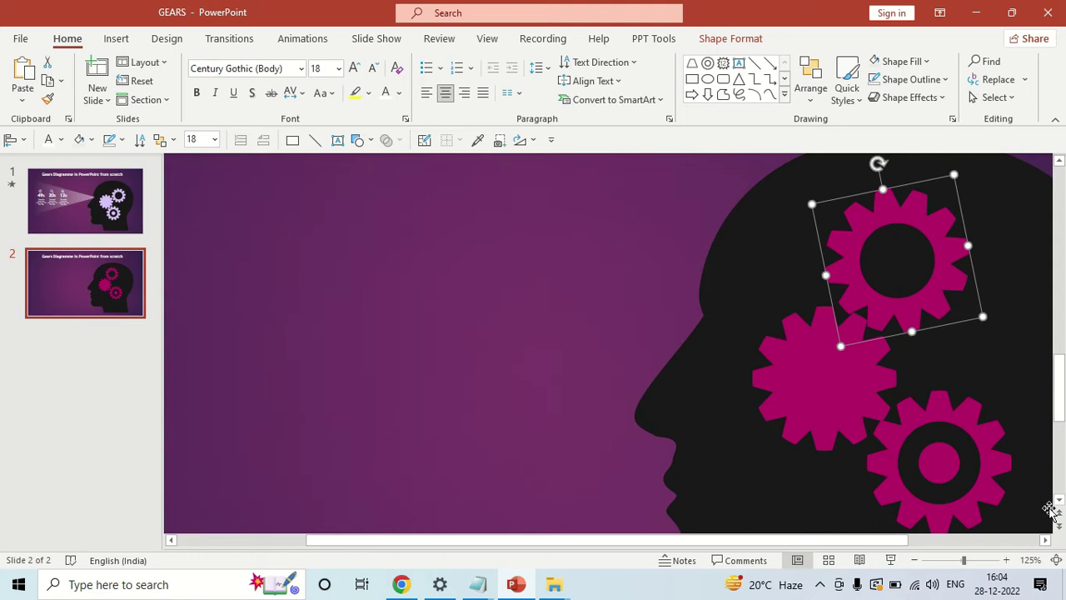
{"action": "left_click_drag", "start_coordinate": [894, 542], "coordinate": [934, 542]}
Step: Rotate the bottom hub gear and shift it so its teeth mesh with the solid gear
{"action": "key", "text": "Tab"}
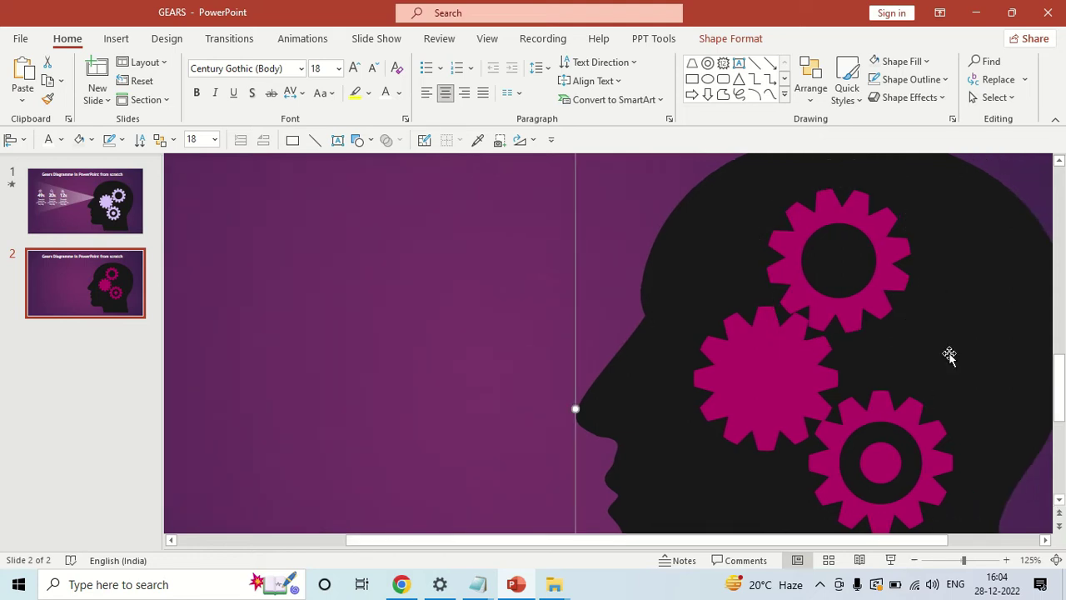
{"action": "left_click", "coordinate": [916, 434]}
{"action": "mouse_move", "coordinate": [882, 364]}
{"action": "left_mouse_down"}
{"action": "mouse_move", "coordinate": [931, 377]}
{"action": "mouse_move", "coordinate": [919, 374]}
{"action": "left_mouse_up"}
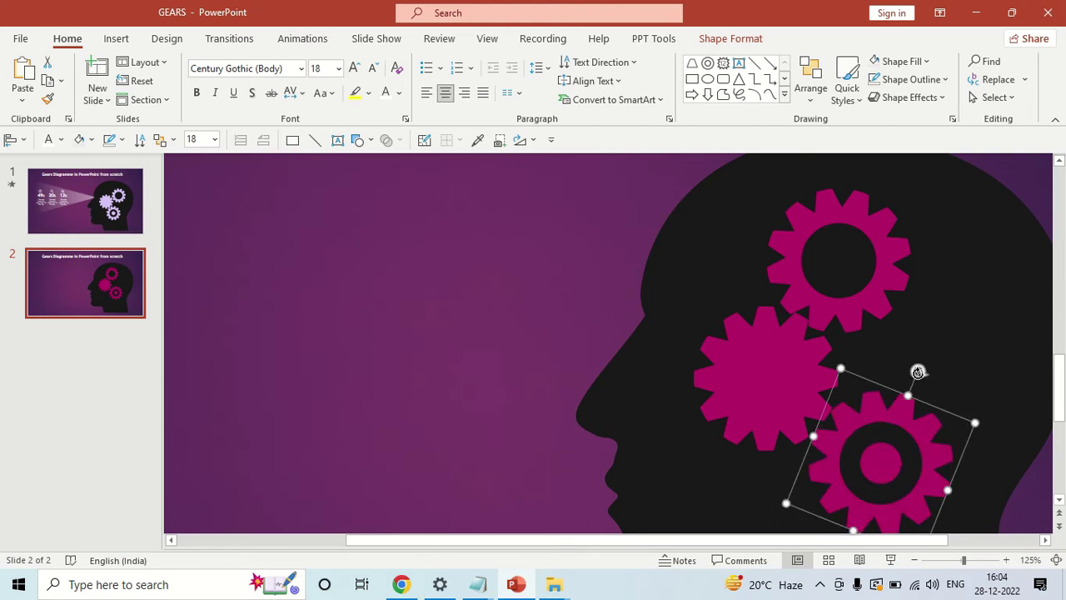
{"action": "left_click_drag", "start_coordinate": [894, 417], "coordinate": [895, 408]}
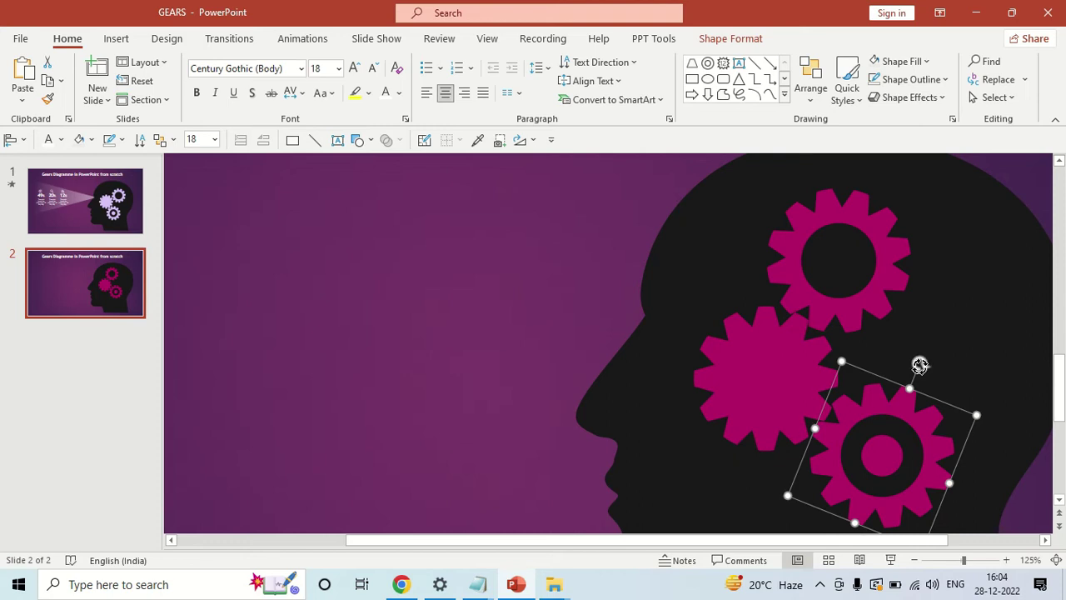
{"action": "key", "text": "Escape"}
{"action": "left_click_drag", "start_coordinate": [916, 365], "coordinate": [916, 365]}
{"action": "left_click_drag", "start_coordinate": [881, 416], "coordinate": [880, 414]}
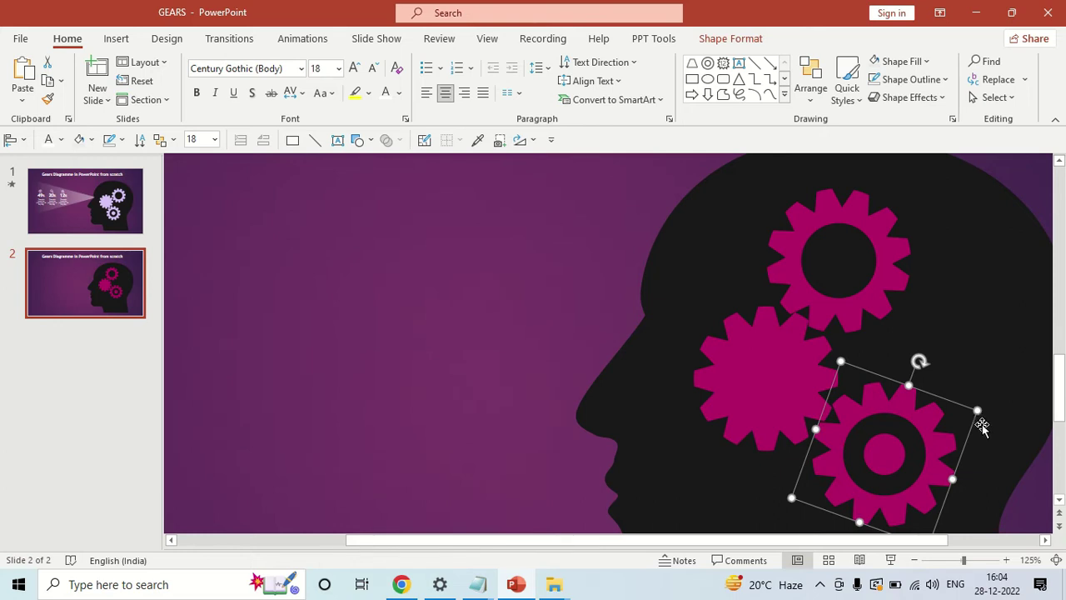
{"action": "left_click", "coordinate": [621, 345]}
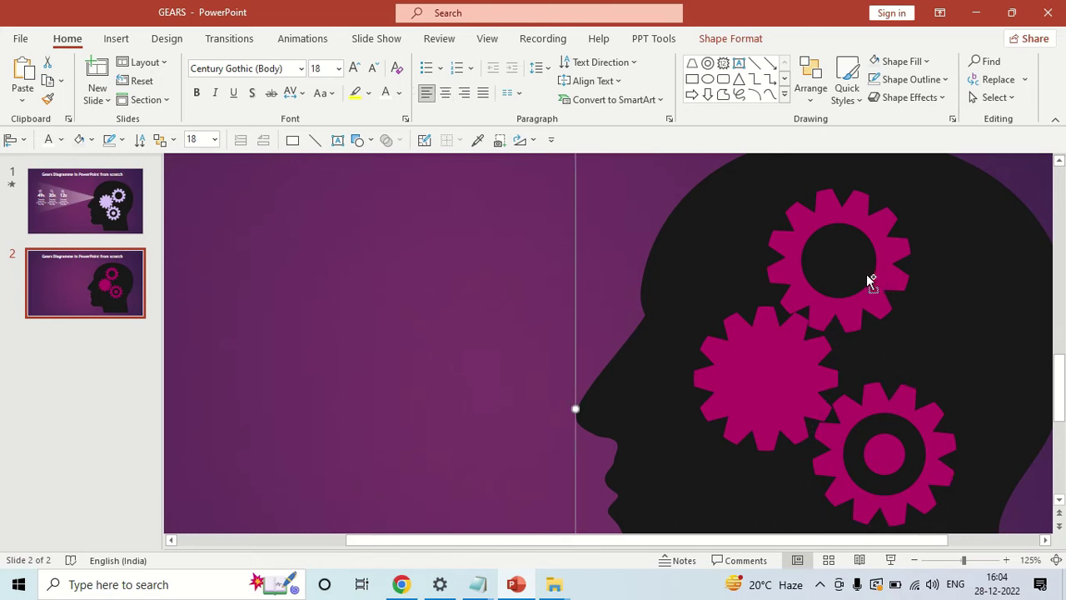
{"action": "left_click", "coordinate": [870, 286]}
{"action": "scroll", "coordinate": [870, 285], "scroll_direction": "down", "scroll_amount": 6}
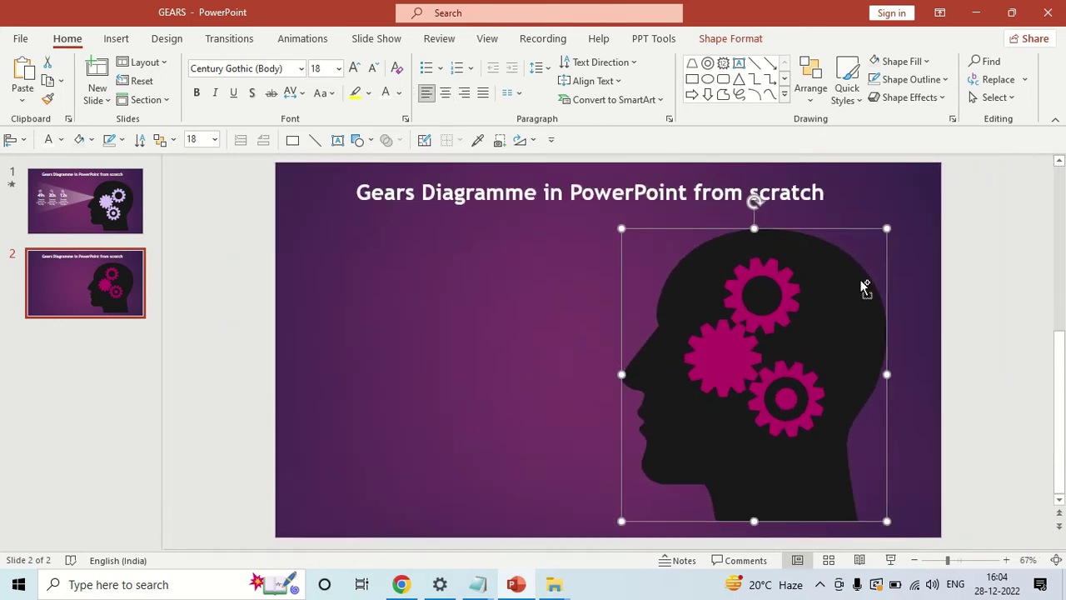
{"action": "left_click", "coordinate": [954, 357]}
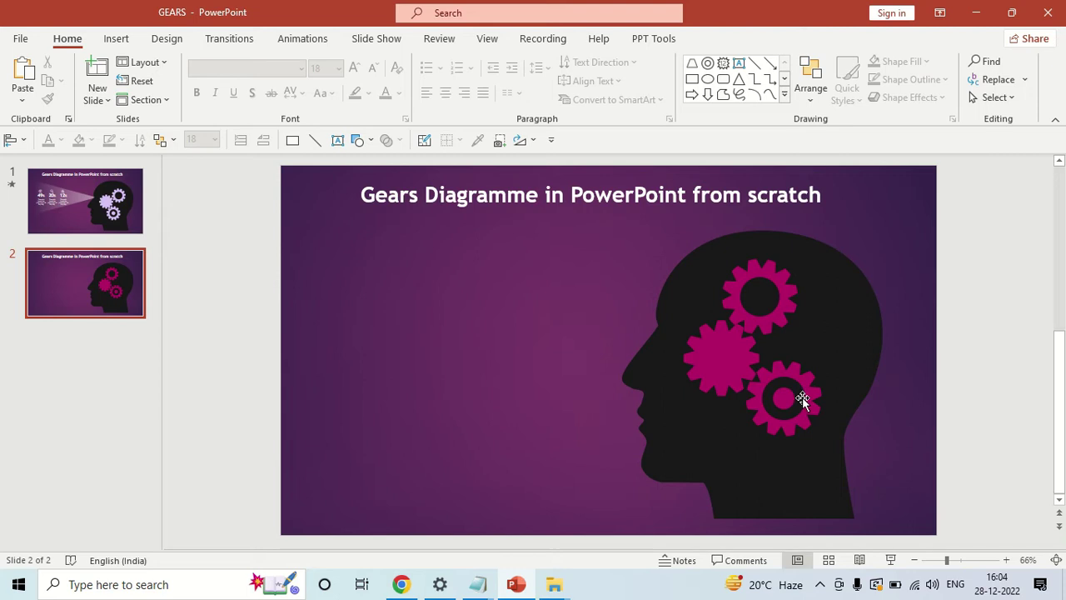
{"action": "key", "text": "Page_Up"}
{"action": "left_click", "coordinate": [564, 316]}
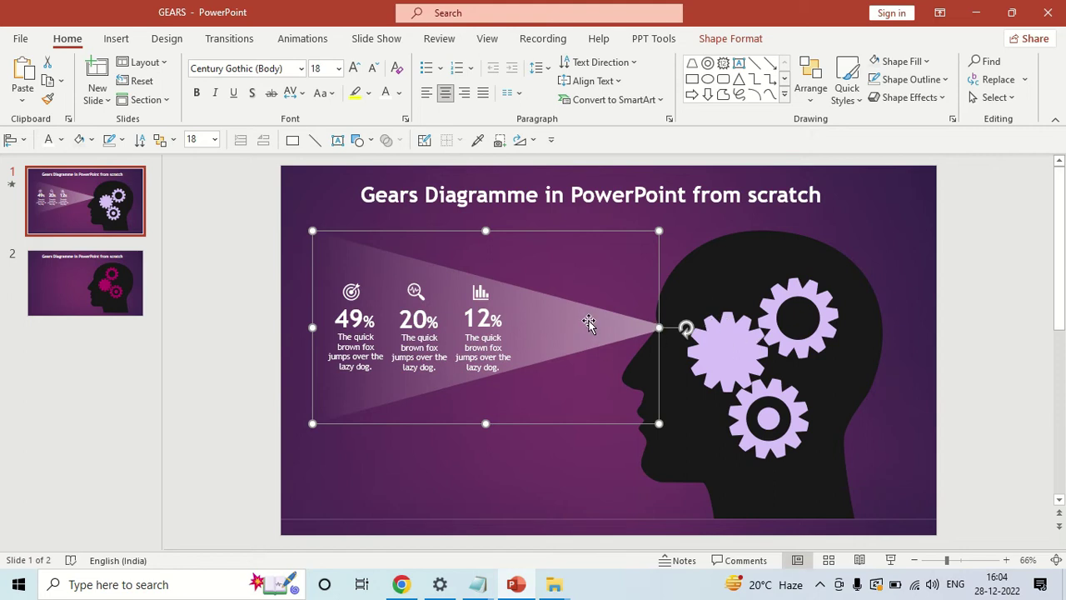
{"action": "left_click", "coordinate": [85, 283]}
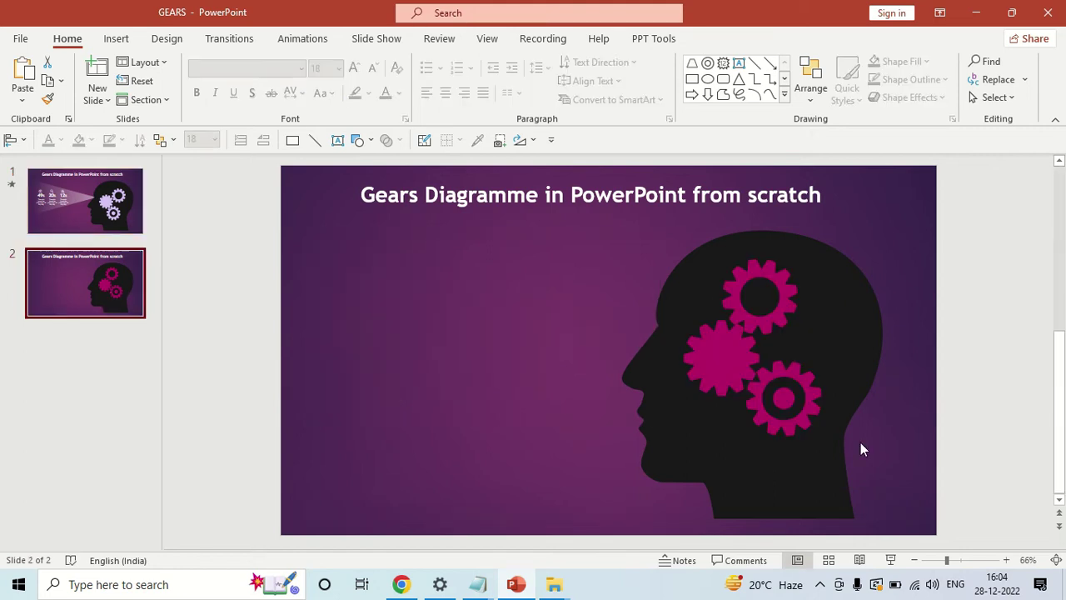
{"action": "key", "text": "Up"}
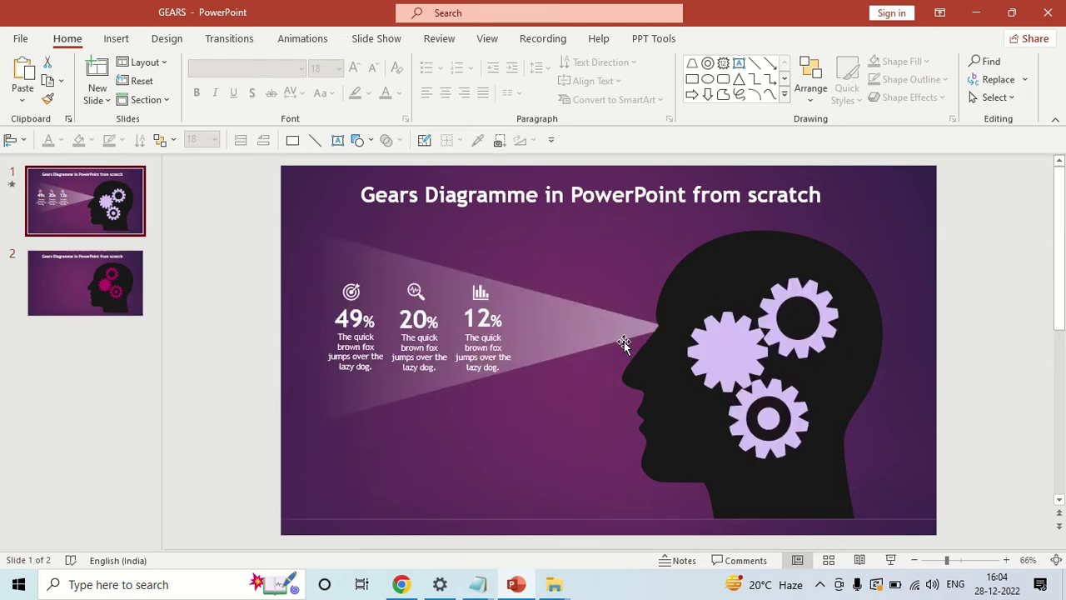
{"action": "left_click", "coordinate": [129, 295]}
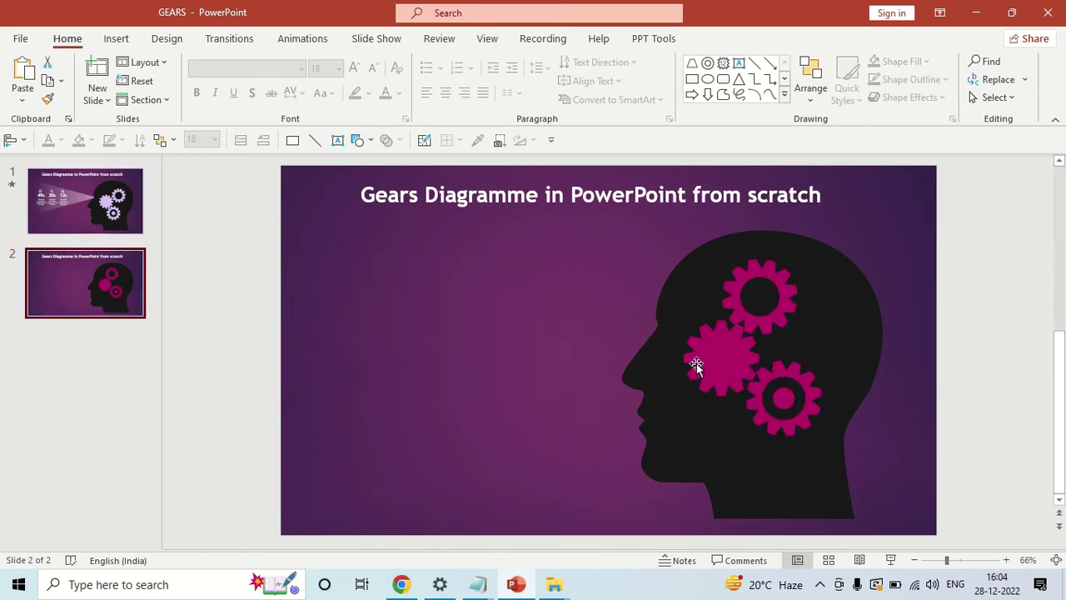
{"action": "left_click", "coordinate": [116, 38]}
{"action": "left_click", "coordinate": [252, 95]}
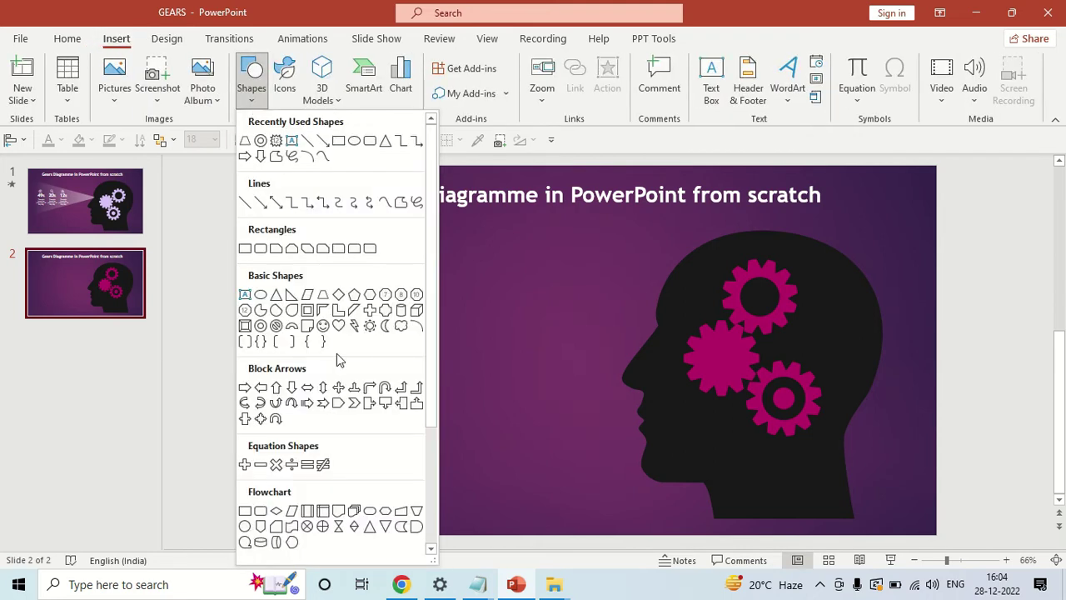
Step: Draw a magenta trapezoid left of the head and turn it onto its side
{"action": "left_click", "coordinate": [324, 296]}
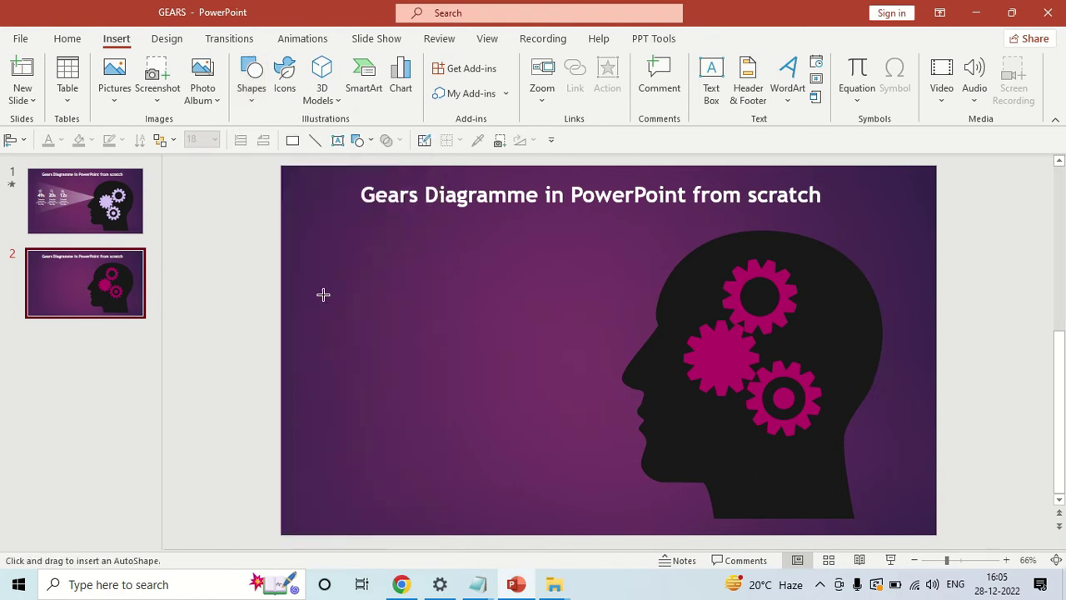
{"action": "mouse_move", "coordinate": [386, 281]}
{"action": "left_mouse_down"}
{"action": "mouse_move", "coordinate": [520, 491]}
{"action": "mouse_move", "coordinate": [533, 508]}
{"action": "mouse_move", "coordinate": [554, 506]}
{"action": "left_mouse_up"}
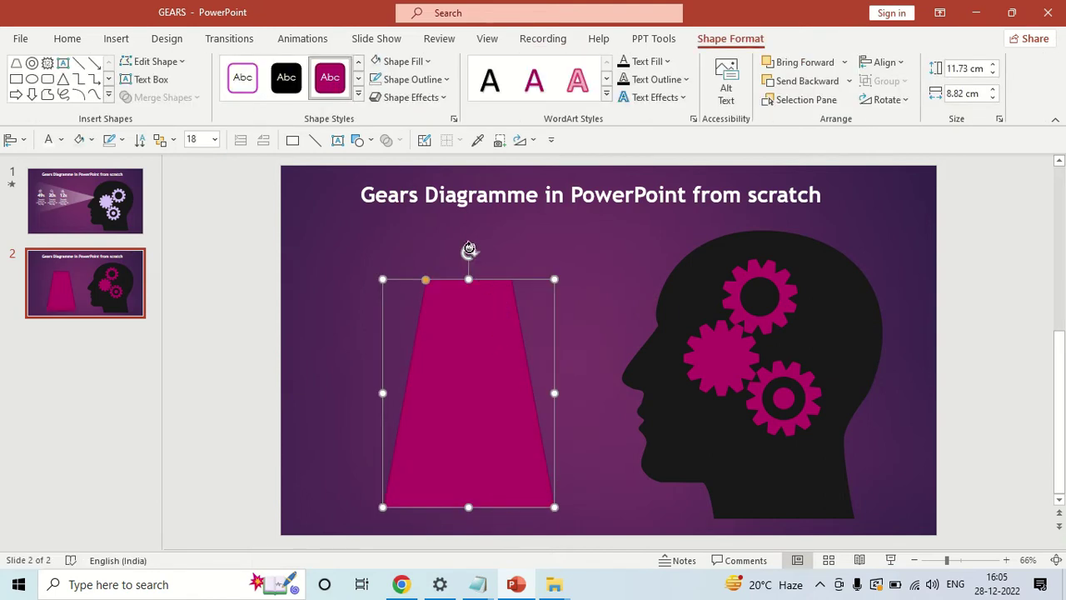
{"action": "left_click_drag", "start_coordinate": [468, 249], "coordinate": [550, 413]}
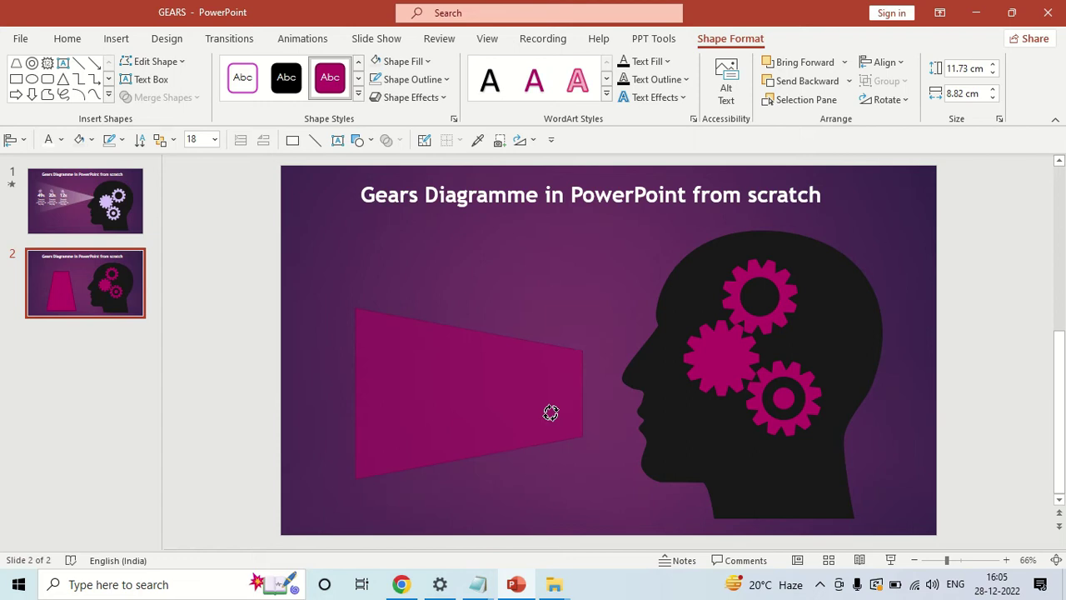
{"action": "left_click_drag", "start_coordinate": [550, 413], "coordinate": [550, 413]}
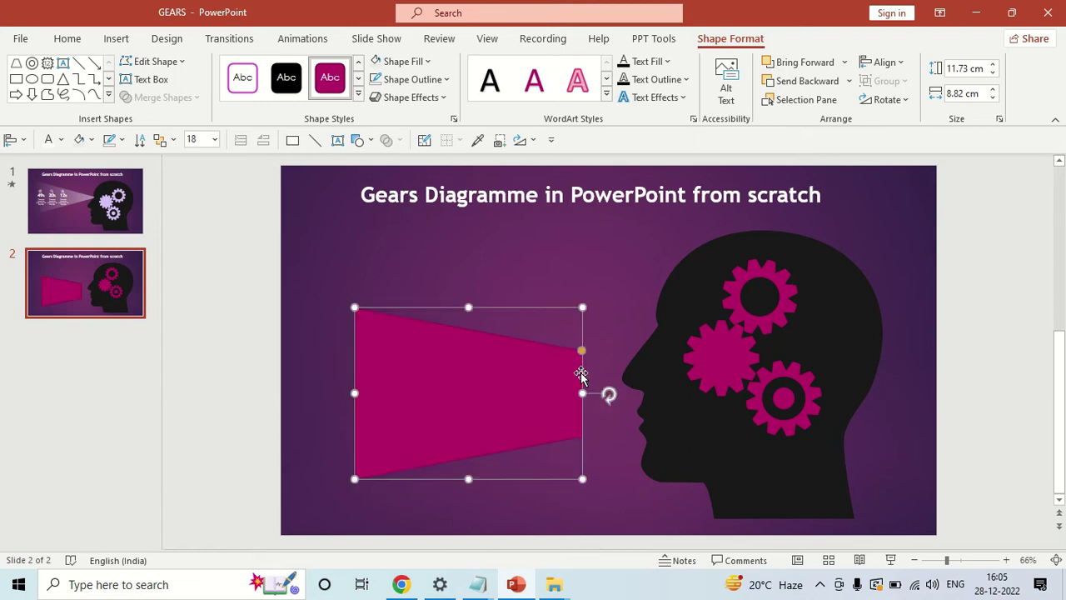
{"action": "mouse_move", "coordinate": [580, 366]}
{"action": "left_mouse_down"}
{"action": "mouse_move", "coordinate": [560, 307]}
{"action": "mouse_move", "coordinate": [604, 290]}
{"action": "left_mouse_up"}
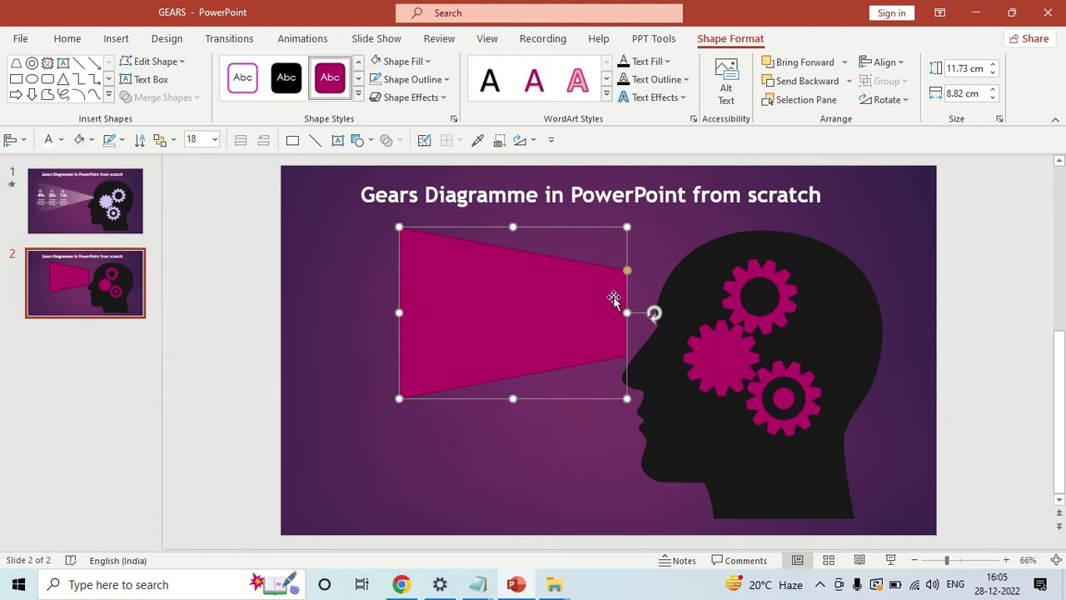
Step: Narrow the trapezoid's tip into a point and nudge it against the face
{"action": "left_click_drag", "start_coordinate": [542, 319], "coordinate": [553, 318]}
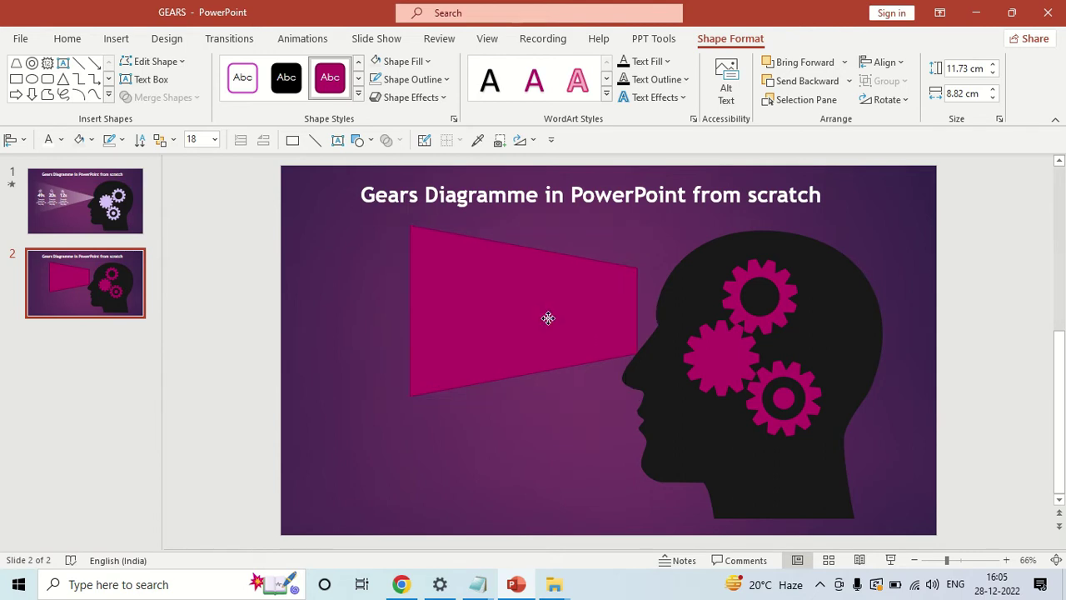
{"action": "left_click", "coordinate": [639, 292]}
{"action": "left_click_drag", "start_coordinate": [537, 329], "coordinate": [569, 334]}
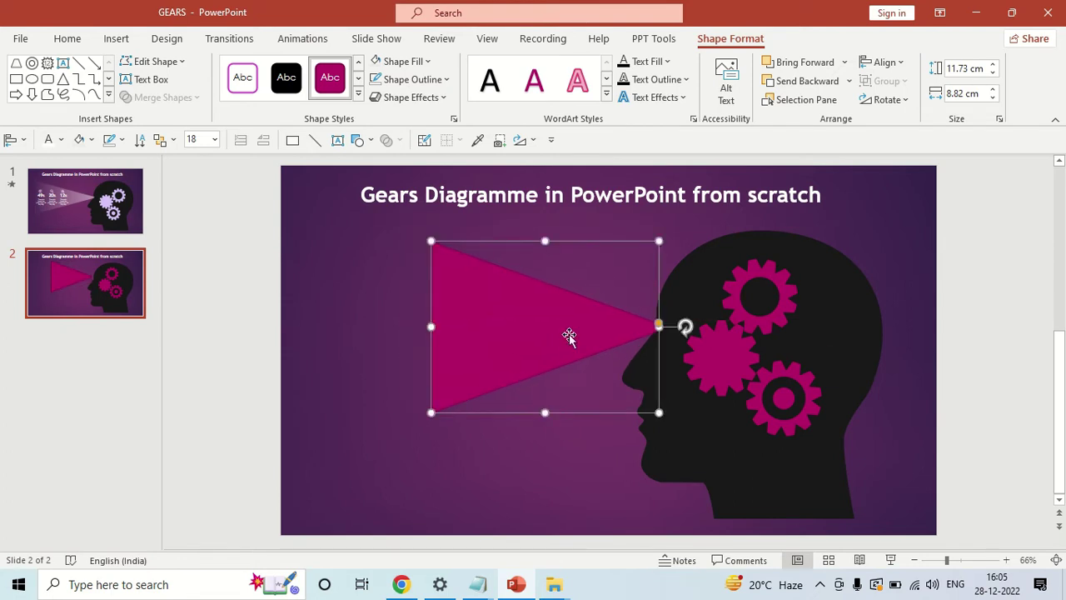
{"action": "key", "text": "ctrl+Right"}
{"action": "key", "text": "ctrl+Up"}
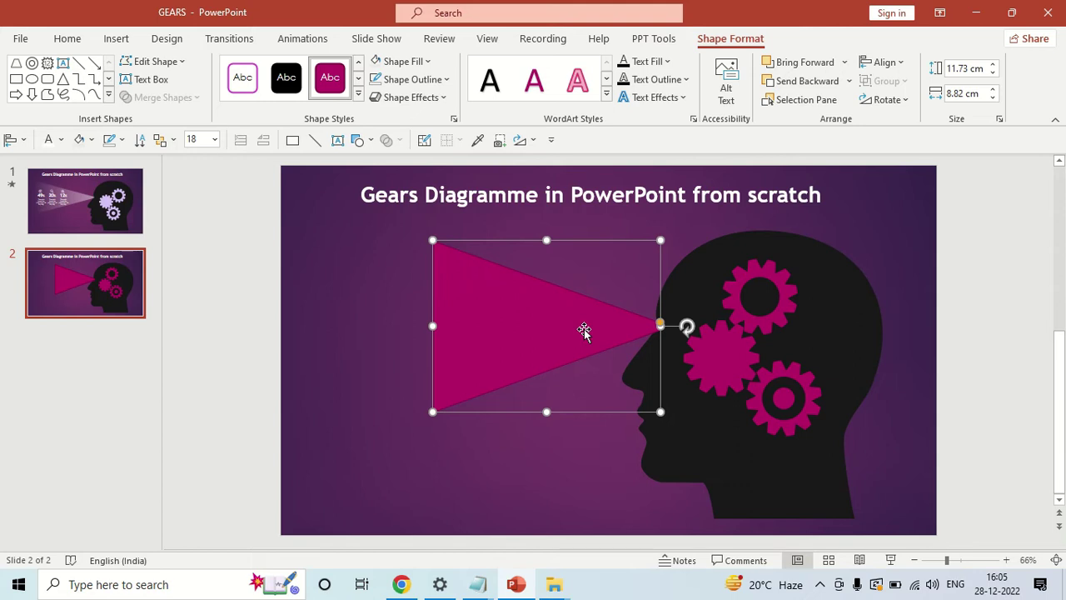
Step: Set the triangle beam's outline to No line in Format Shape
{"action": "right_click", "coordinate": [584, 329]}
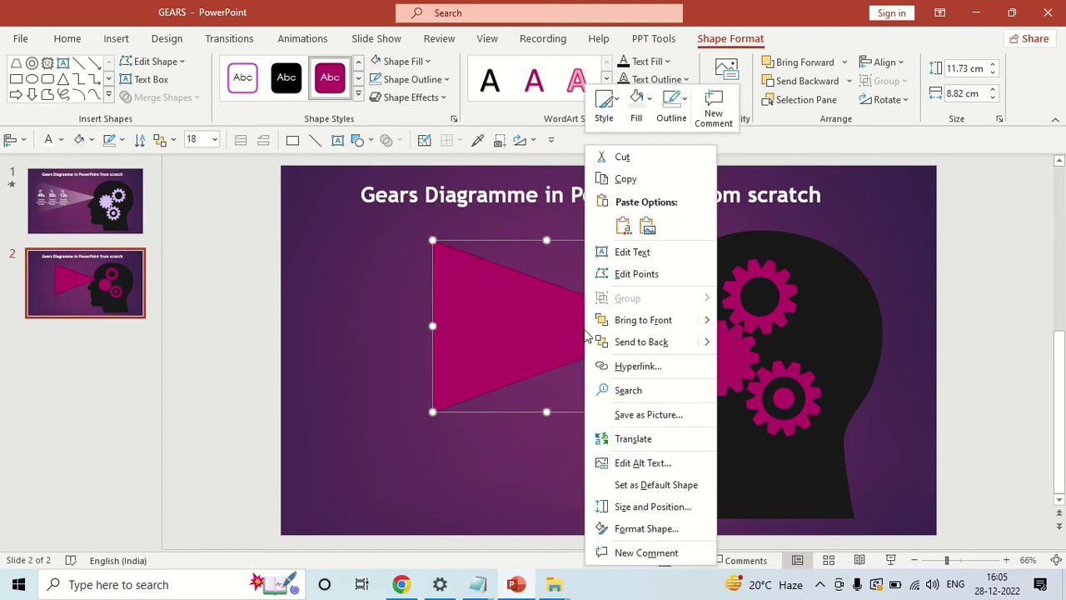
{"action": "left_click", "coordinate": [643, 526]}
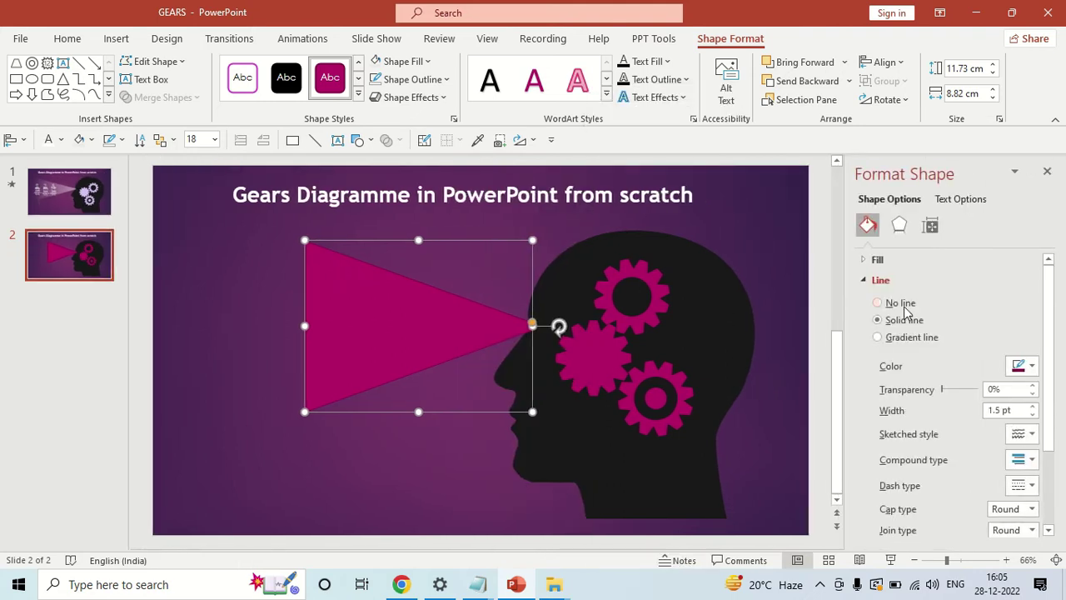
{"action": "left_click", "coordinate": [898, 303]}
{"action": "left_click", "coordinate": [1047, 173]}
Step: Reopen the triangle's Format Shape settings and expand the Fill section
{"action": "left_click", "coordinate": [369, 386]}
{"action": "left_click", "coordinate": [578, 335]}
{"action": "left_click", "coordinate": [865, 353]}
{"action": "left_click", "coordinate": [578, 326]}
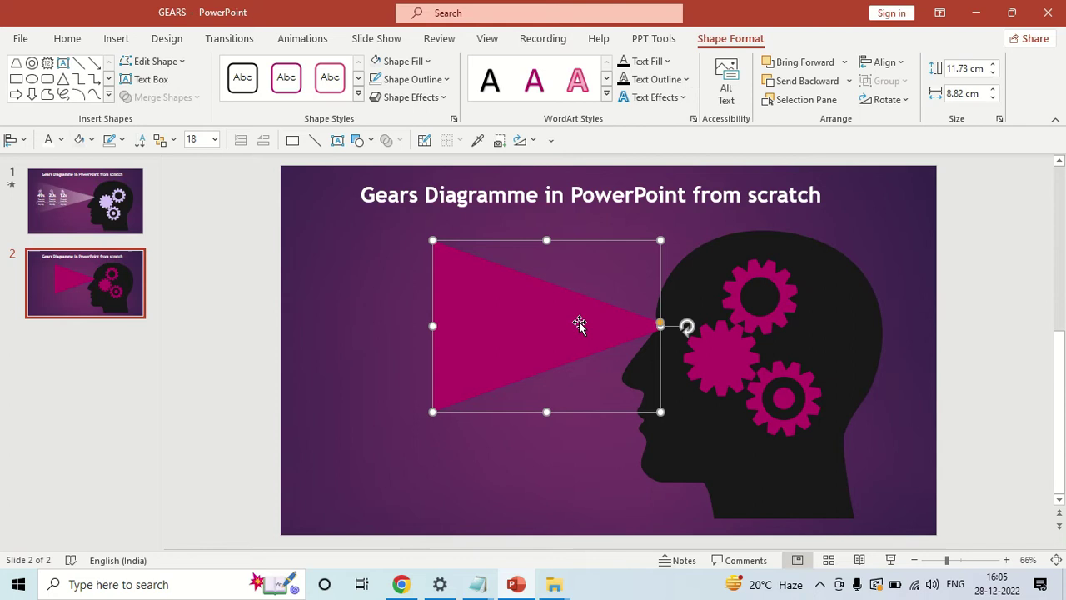
{"action": "right_click", "coordinate": [580, 326]}
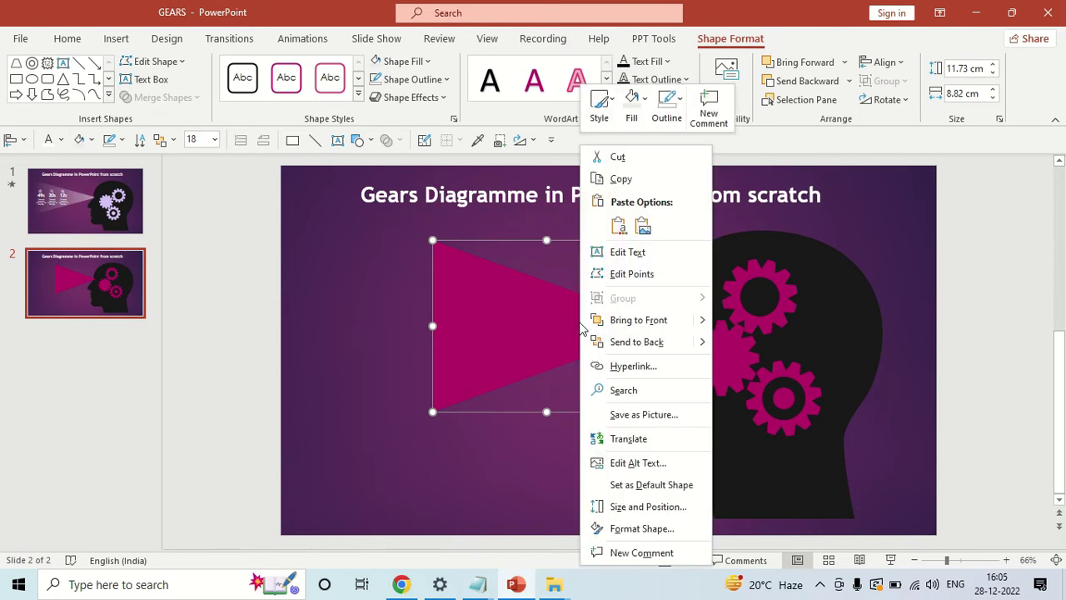
{"action": "left_click", "coordinate": [591, 320]}
{"action": "right_click", "coordinate": [595, 324]}
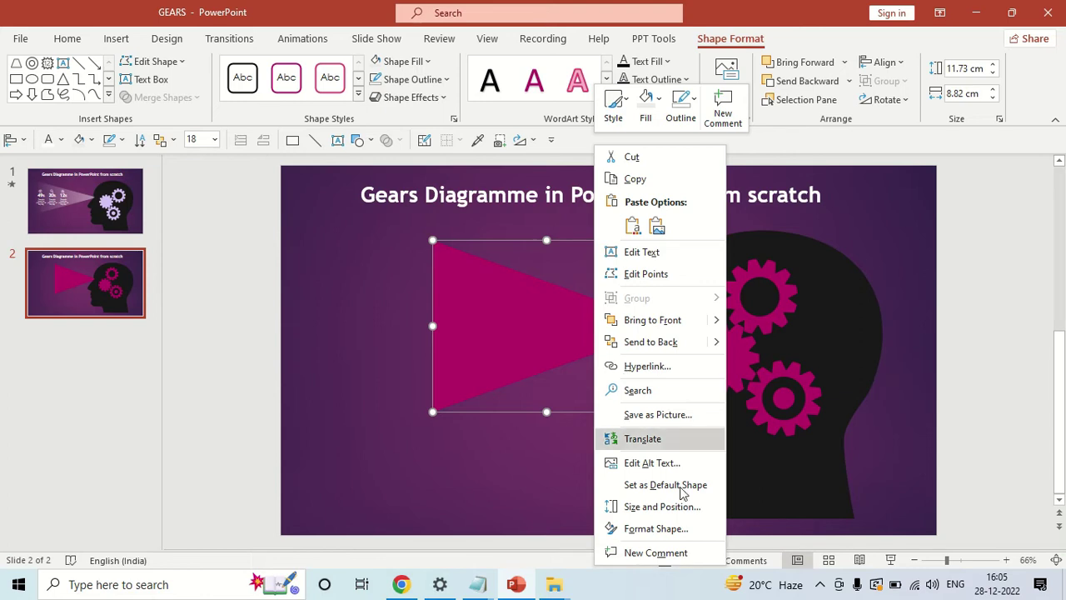
{"action": "left_click", "coordinate": [653, 530]}
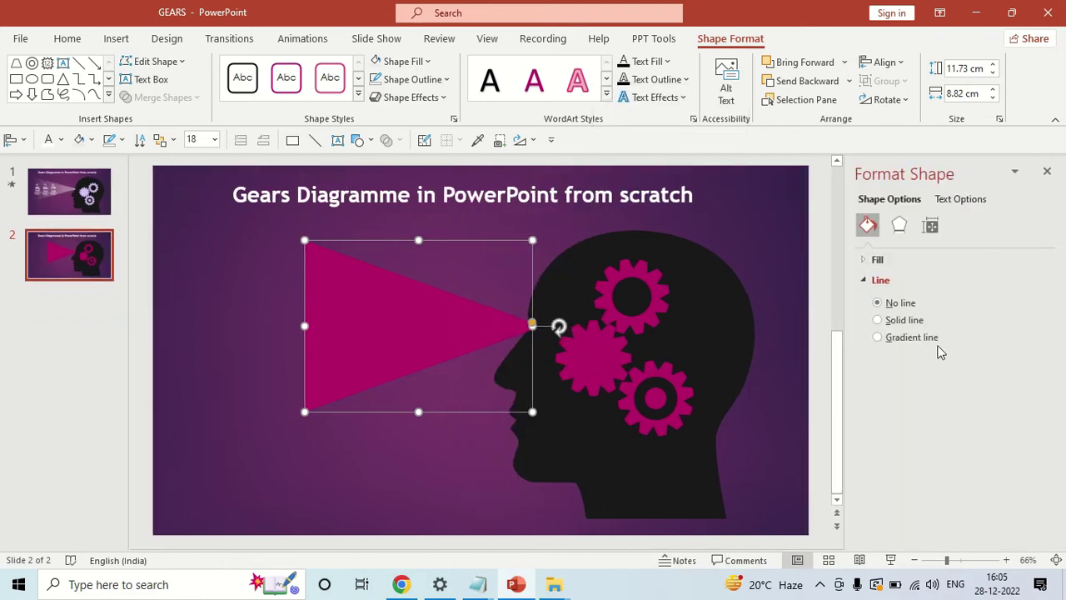
{"action": "left_click", "coordinate": [878, 259]}
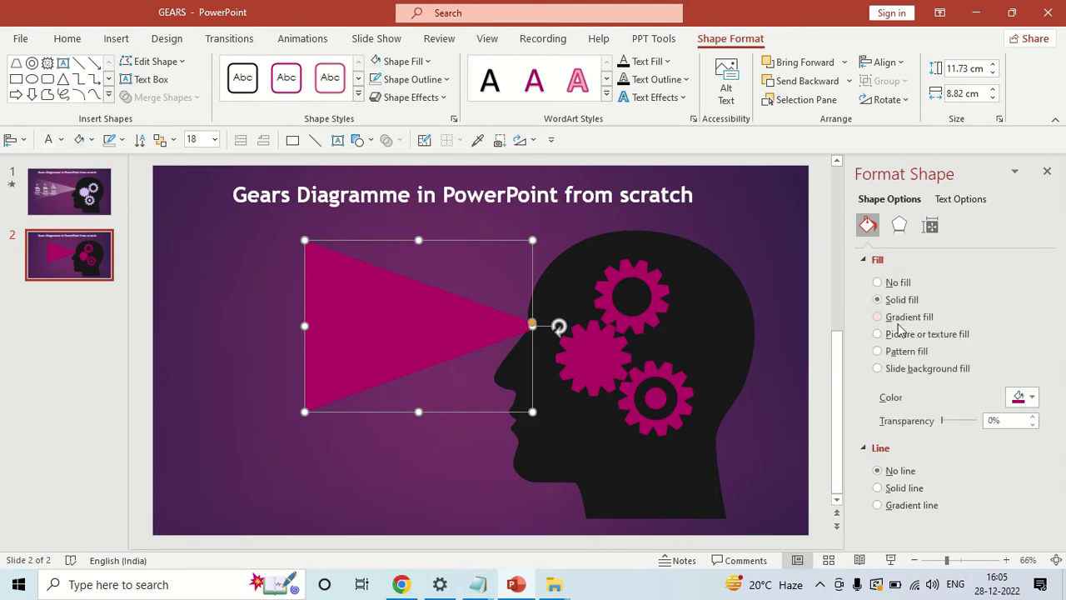
Step: Give the triangle a gradient fill and make its first gradient stop white
{"action": "left_click", "coordinate": [901, 317]}
{"action": "left_click", "coordinate": [896, 511]}
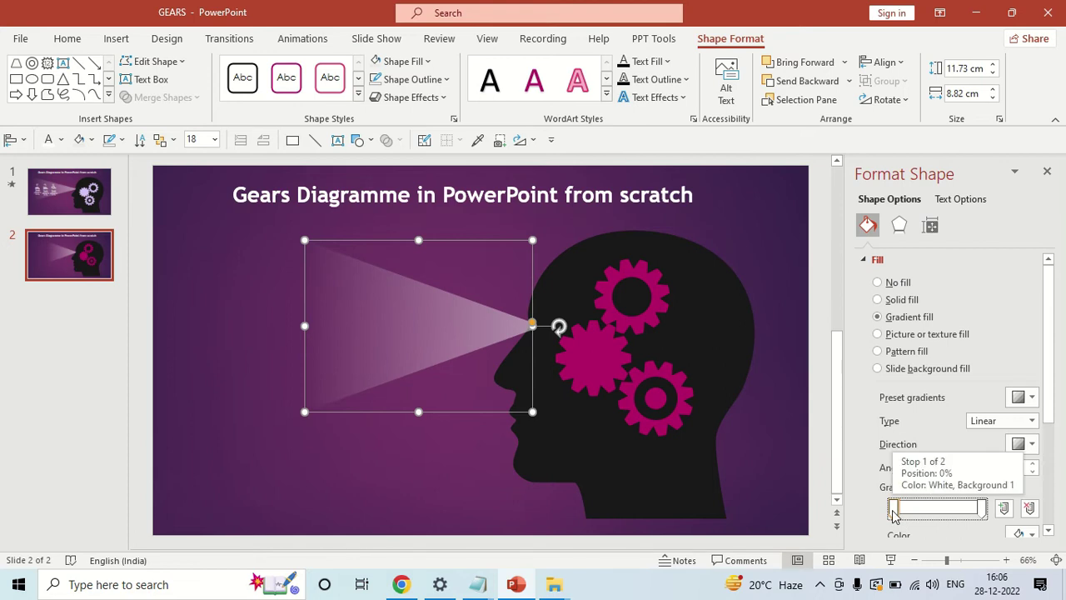
{"action": "left_click_drag", "start_coordinate": [1049, 350], "coordinate": [1047, 450]}
{"action": "left_click", "coordinate": [1024, 361]}
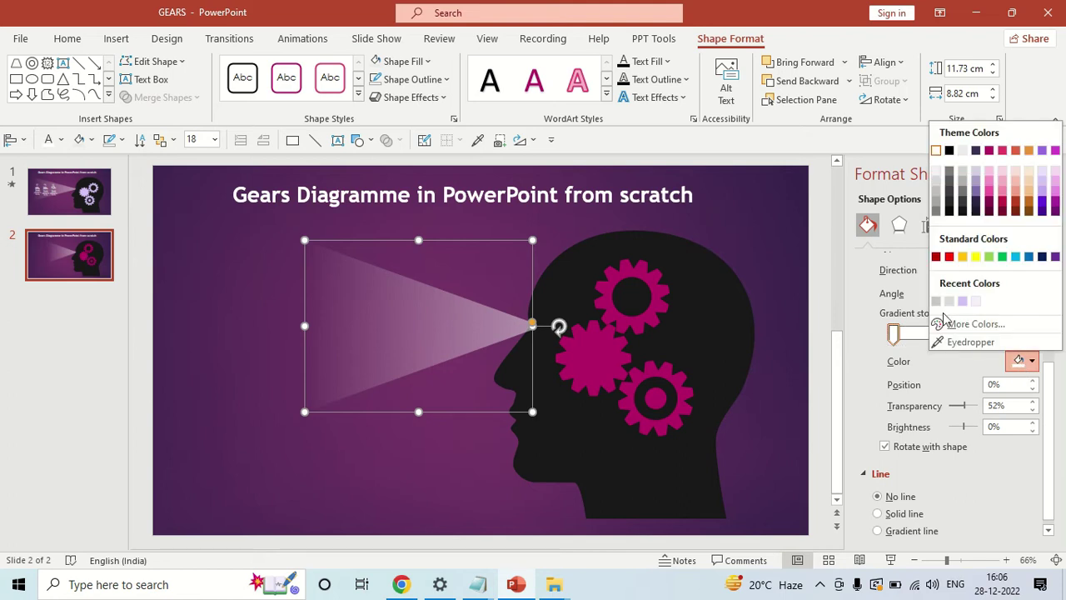
{"action": "left_click", "coordinate": [937, 156]}
Step: Make the beam's end gradient stop white as well
{"action": "left_click", "coordinate": [983, 335]}
{"action": "left_click", "coordinate": [985, 336]}
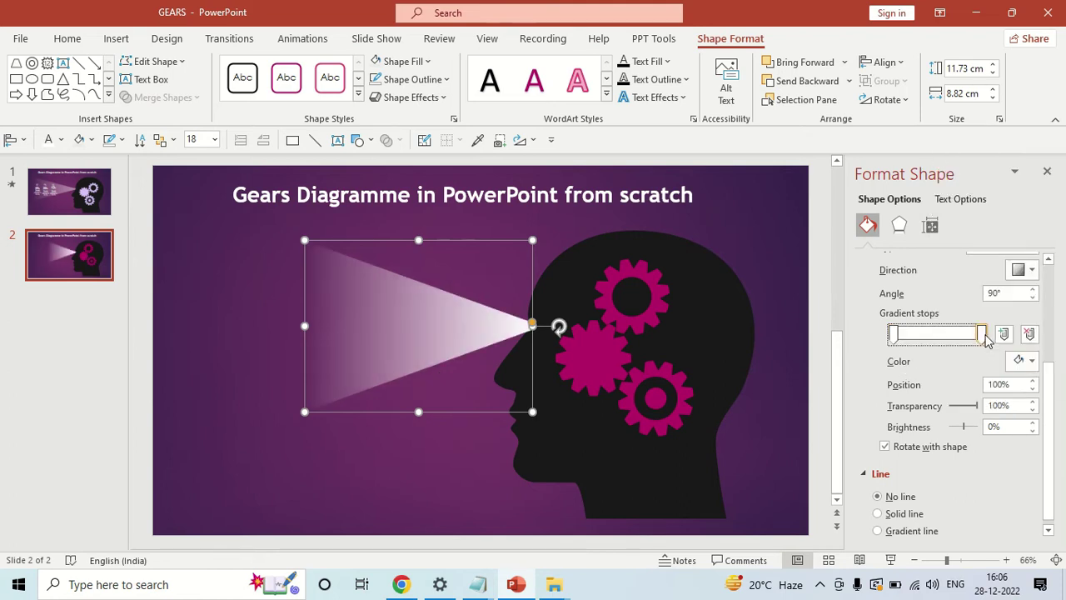
{"action": "left_click", "coordinate": [1023, 361]}
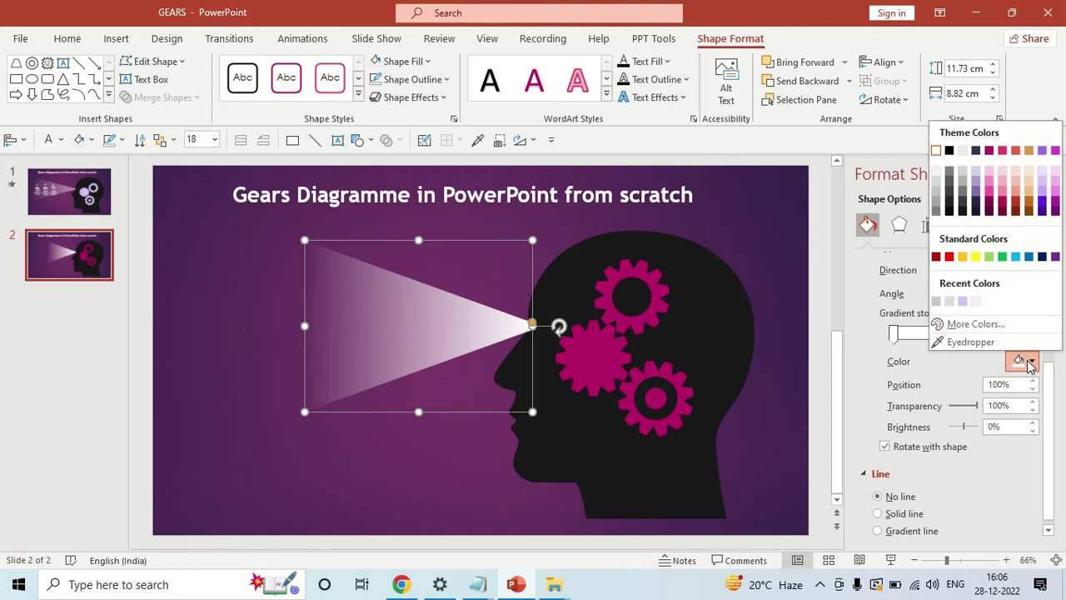
{"action": "left_click", "coordinate": [937, 152]}
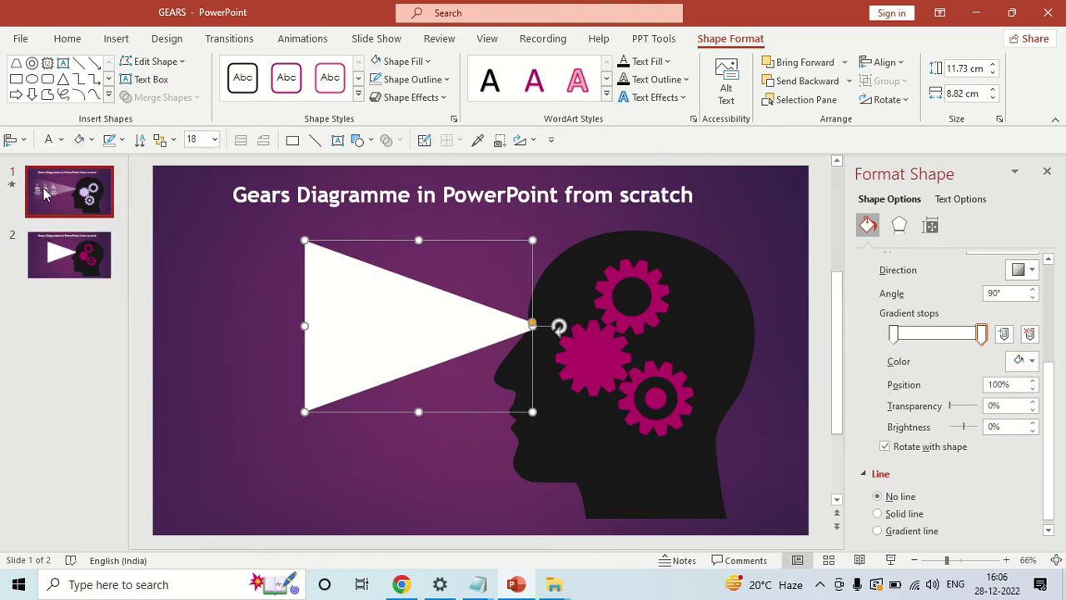
{"action": "left_click", "coordinate": [489, 340]}
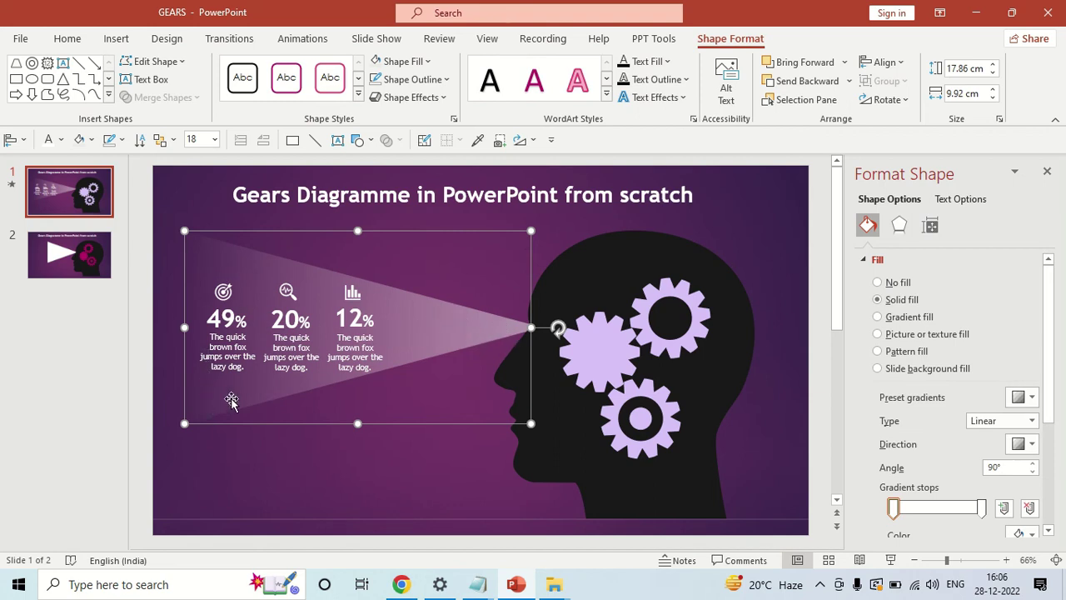
Step: Set slide 2 beam's end gradient stop to 100% transparency so it fades out
{"action": "left_click", "coordinate": [83, 265]}
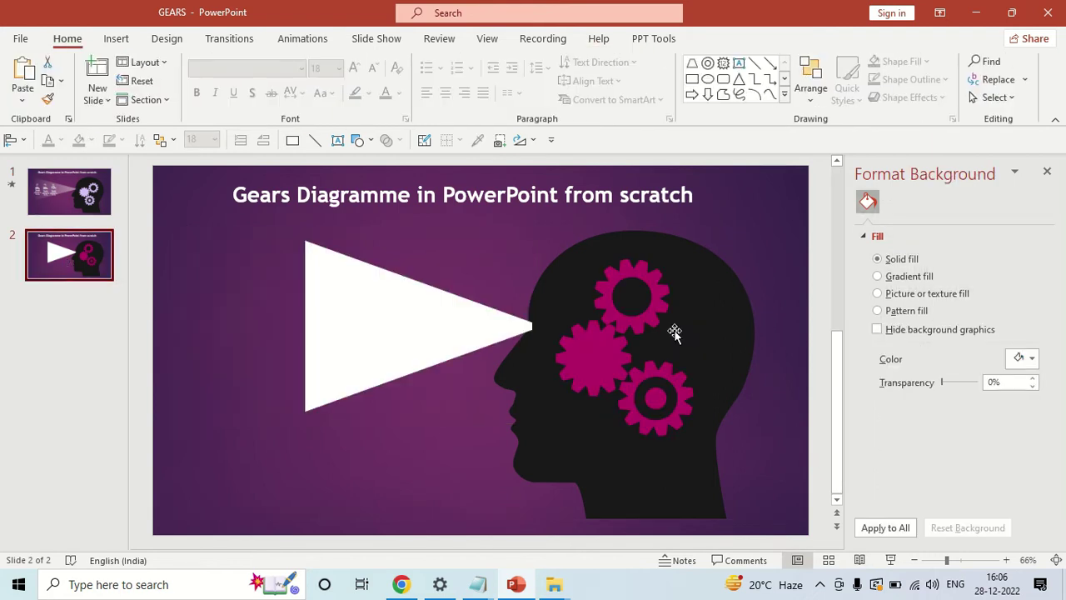
{"action": "left_click", "coordinate": [400, 309]}
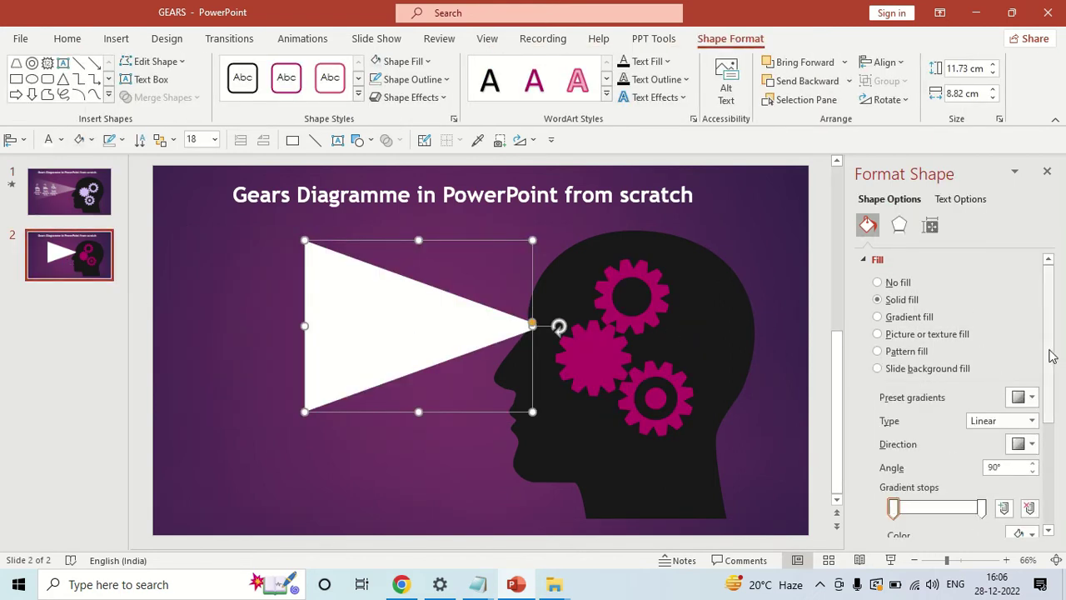
{"action": "scroll", "coordinate": [1050, 400], "scroll_direction": "down", "scroll_amount": 3}
{"action": "left_click", "coordinate": [982, 346]}
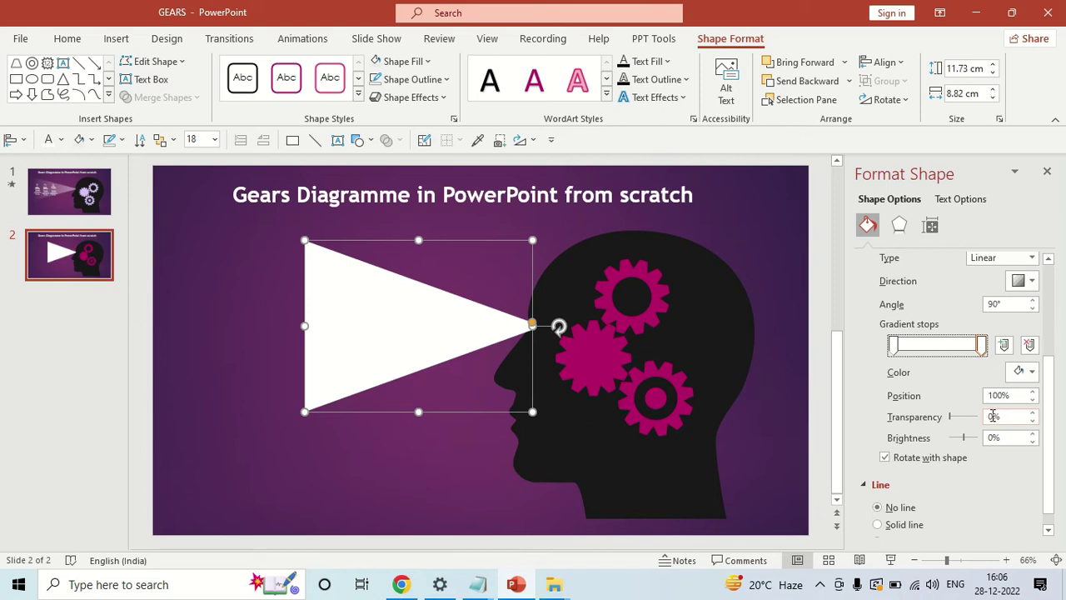
{"action": "left_click_drag", "start_coordinate": [952, 420], "coordinate": [993, 416]}
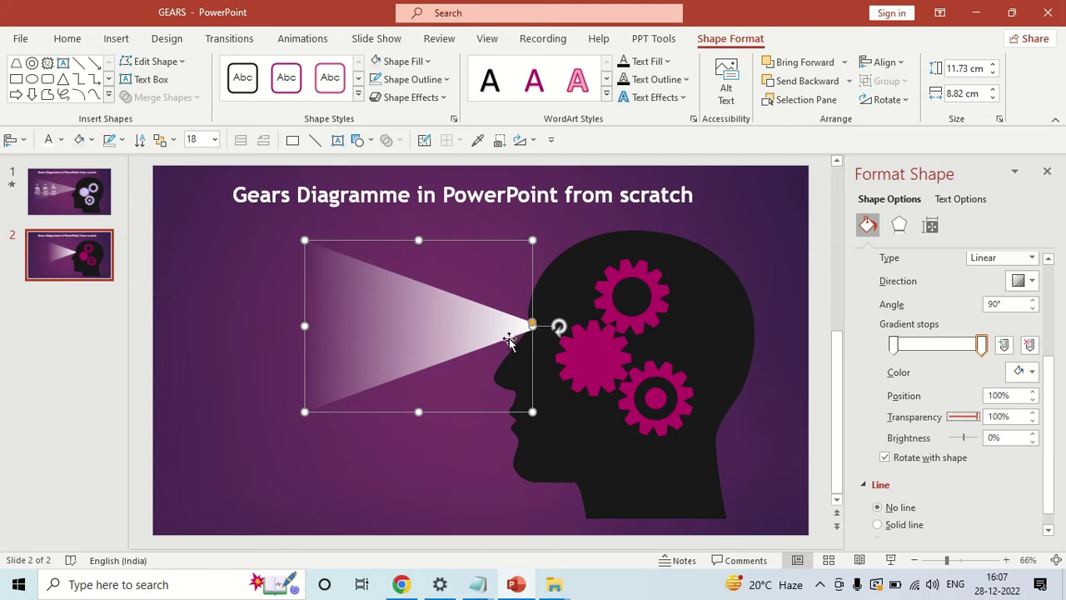
{"action": "left_click", "coordinate": [797, 279]}
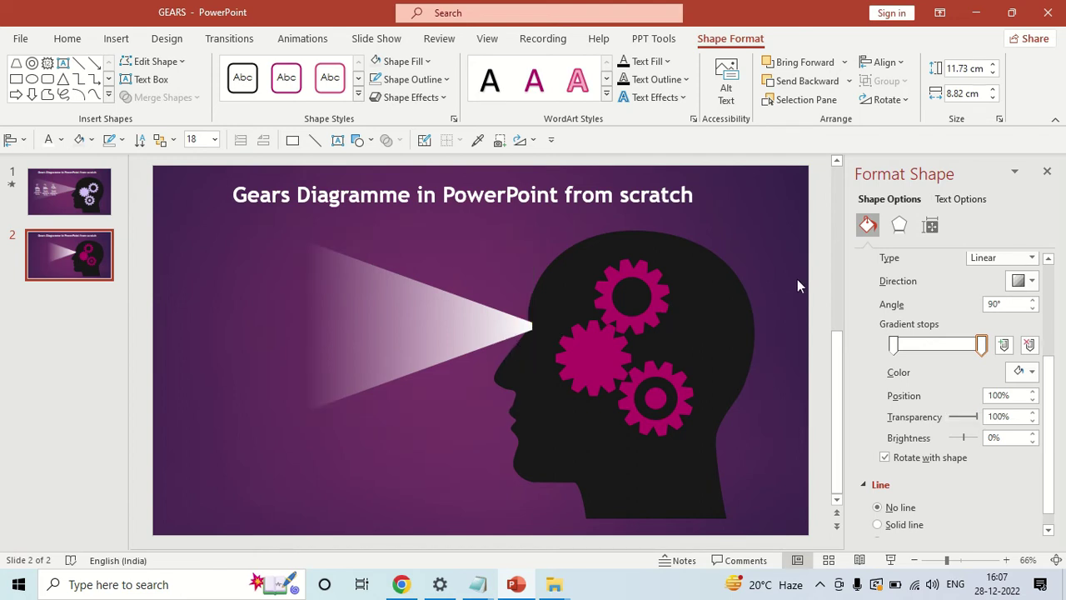
{"action": "left_click", "coordinate": [506, 332]}
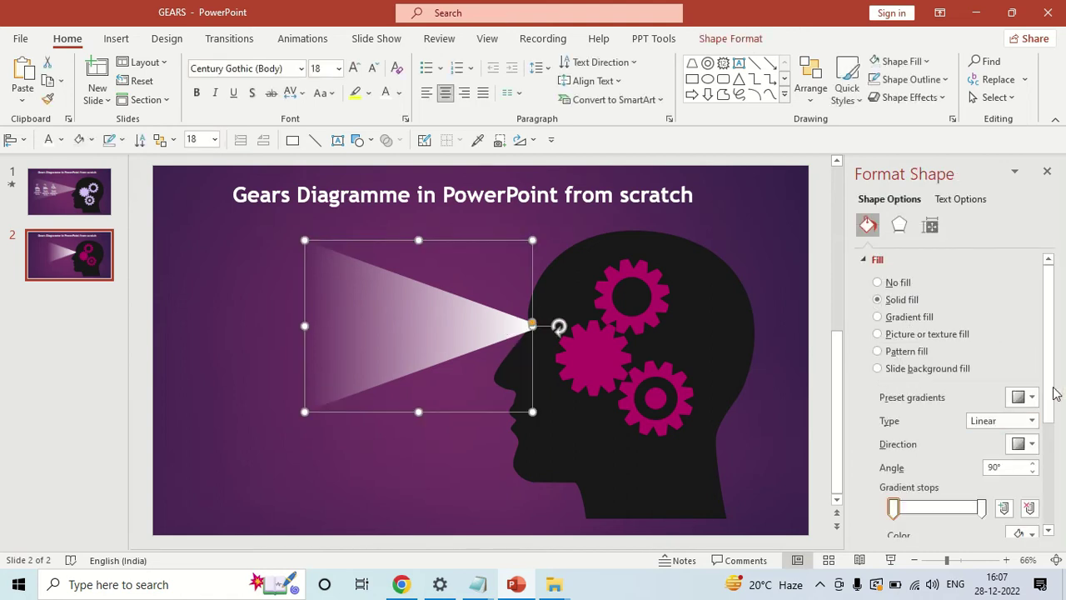
{"action": "left_click_drag", "start_coordinate": [1049, 392], "coordinate": [1049, 458]}
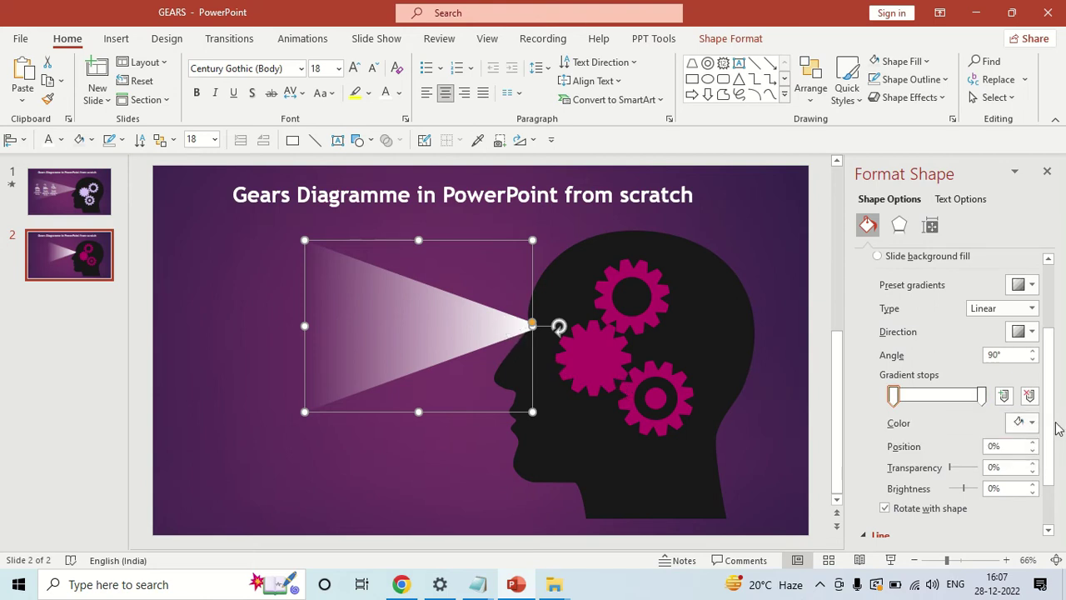
Step: Raise the beam's starting gradient stop transparency to about 49%
{"action": "left_click", "coordinate": [981, 396]}
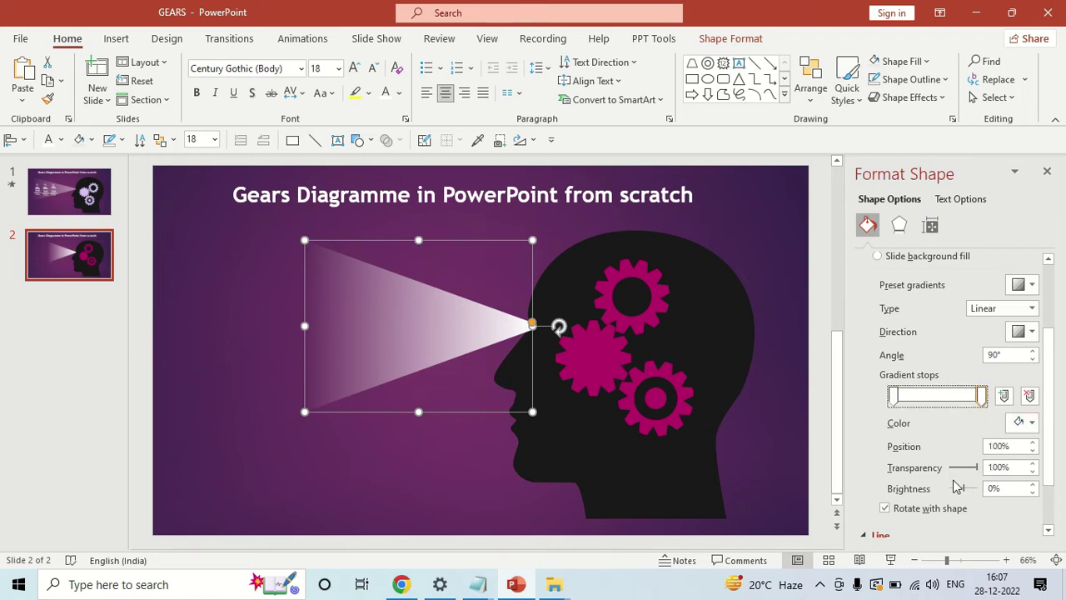
{"action": "left_click", "coordinate": [892, 397]}
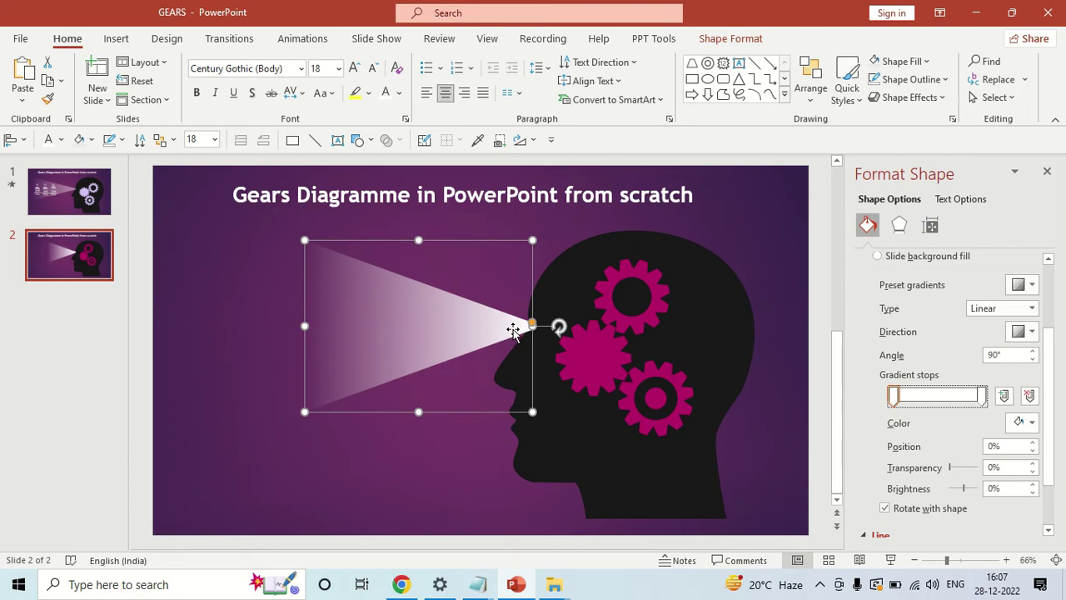
{"action": "left_click_drag", "start_coordinate": [948, 470], "coordinate": [959, 478]}
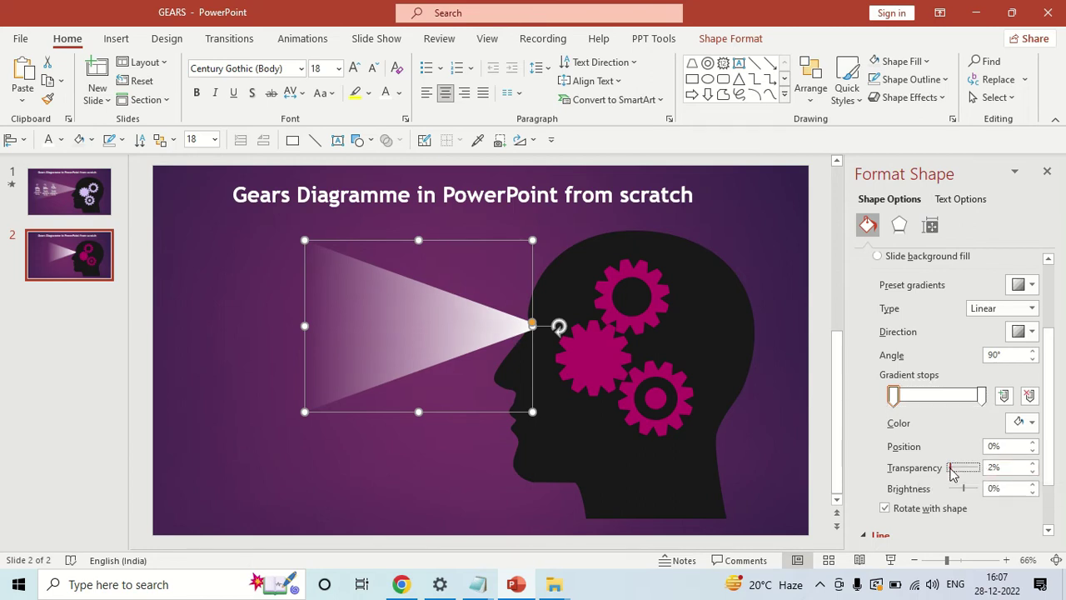
{"action": "left_click_drag", "start_coordinate": [958, 478], "coordinate": [963, 479]}
{"action": "left_click", "coordinate": [770, 270]}
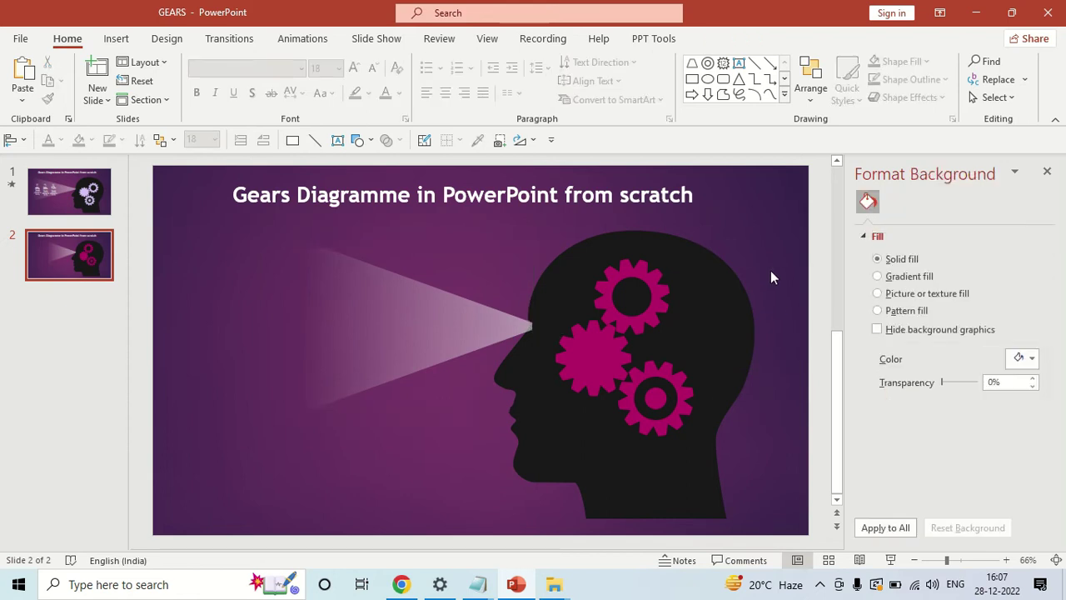
{"action": "left_click", "coordinate": [417, 338]}
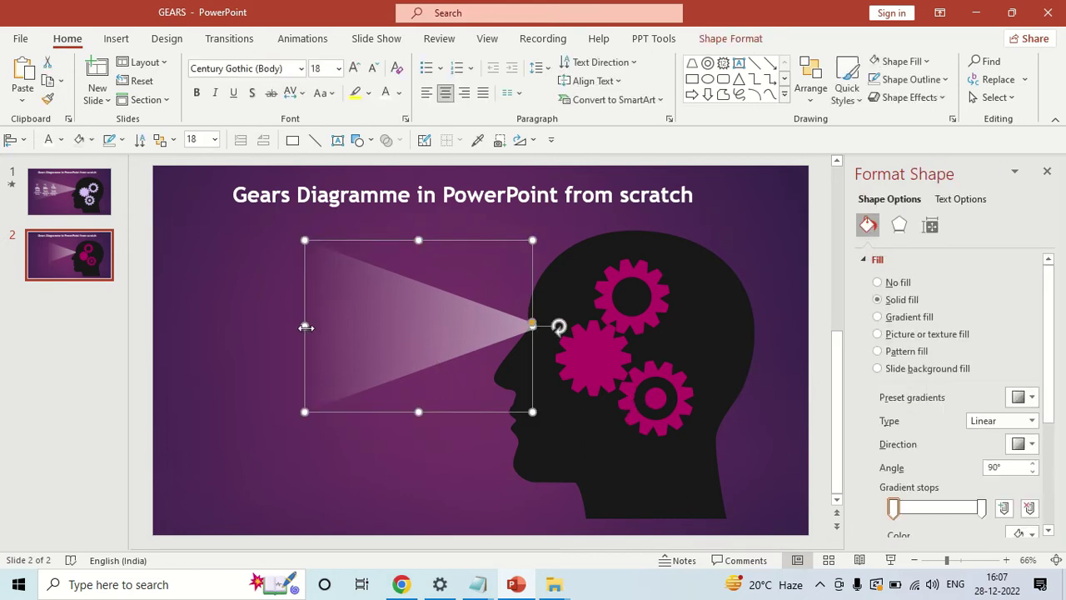
Step: Stretch the light beam further left and downward to enlarge it
{"action": "left_click_drag", "start_coordinate": [303, 327], "coordinate": [205, 326]}
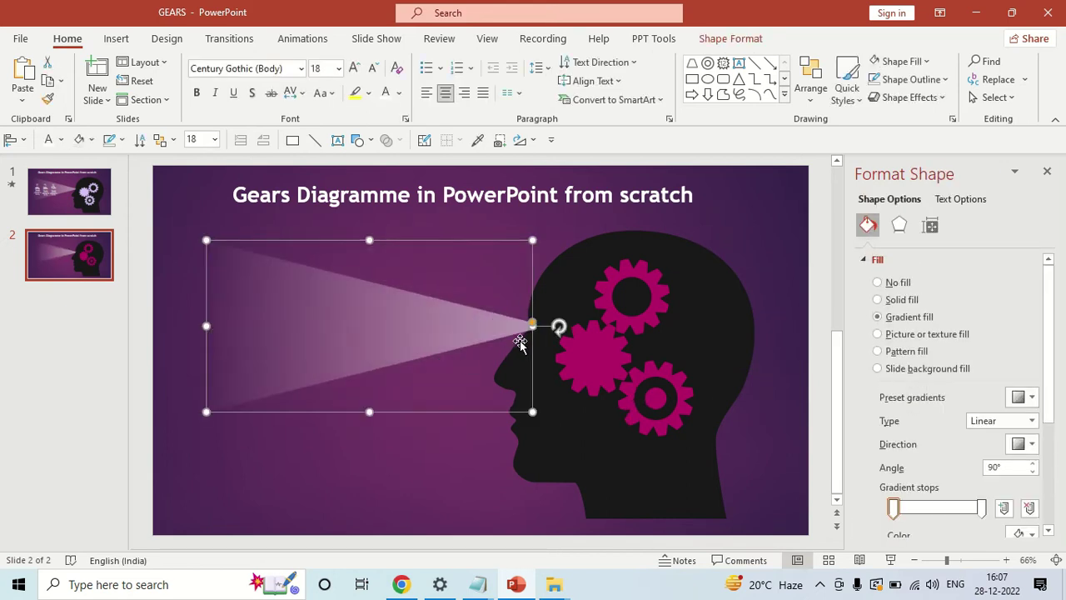
{"action": "left_click_drag", "start_coordinate": [378, 419], "coordinate": [371, 433]}
{"action": "left_click_drag", "start_coordinate": [388, 357], "coordinate": [388, 349]}
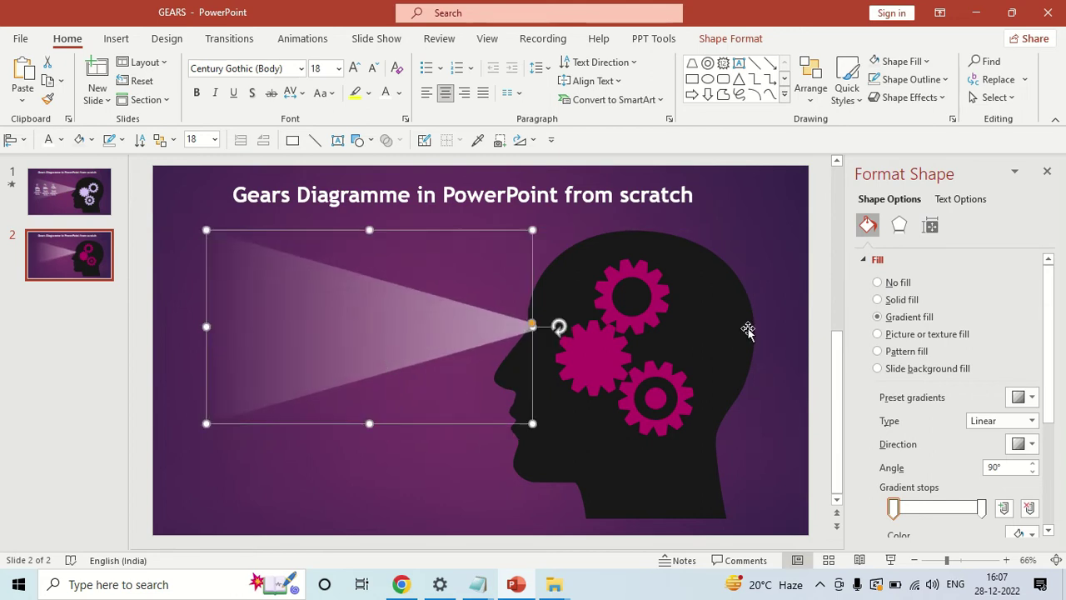
{"action": "left_click", "coordinate": [785, 286]}
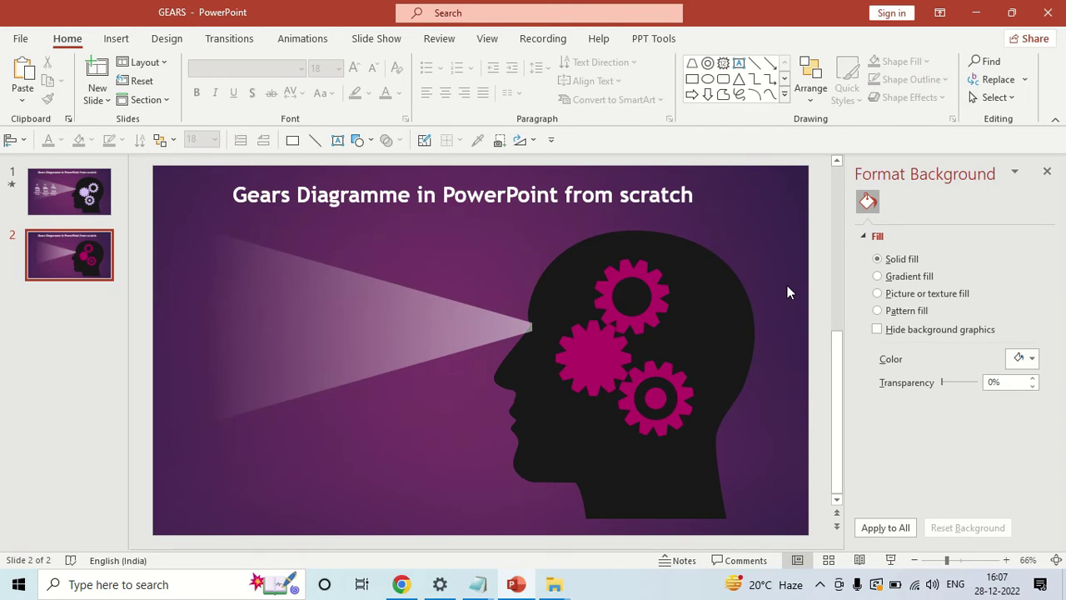
Step: Zoom in and inspect the beam's tip with Edit Points
{"action": "left_click", "coordinate": [537, 337]}
{"action": "scroll", "coordinate": [578, 336], "scroll_direction": "up", "scroll_amount": 4, "text": "ctrl"}
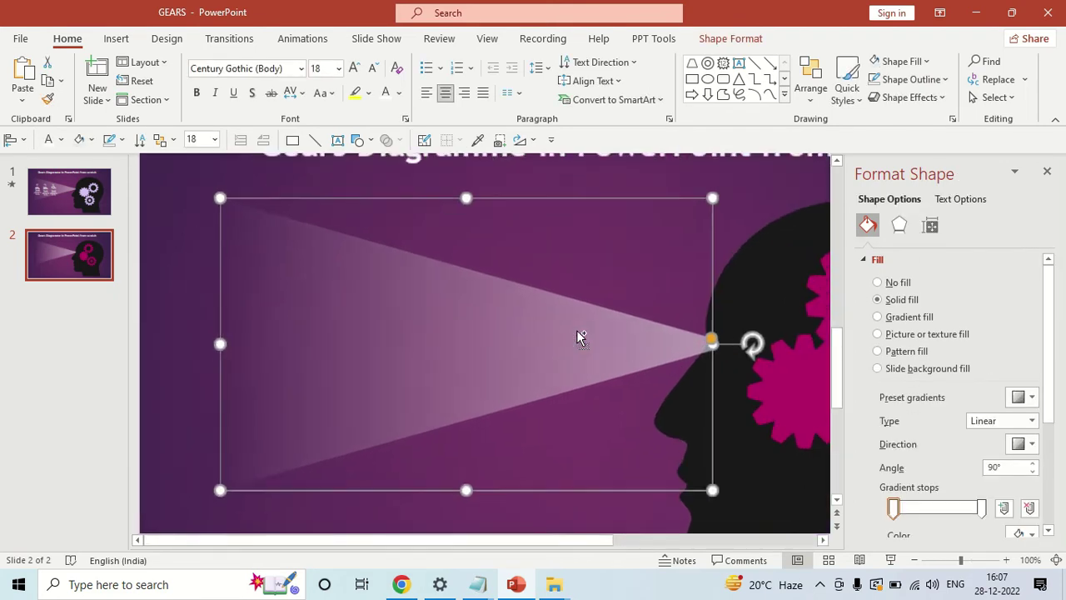
{"action": "scroll", "coordinate": [578, 336], "scroll_direction": "up", "scroll_amount": 2, "text": "ctrl"}
{"action": "left_click", "coordinate": [822, 540]}
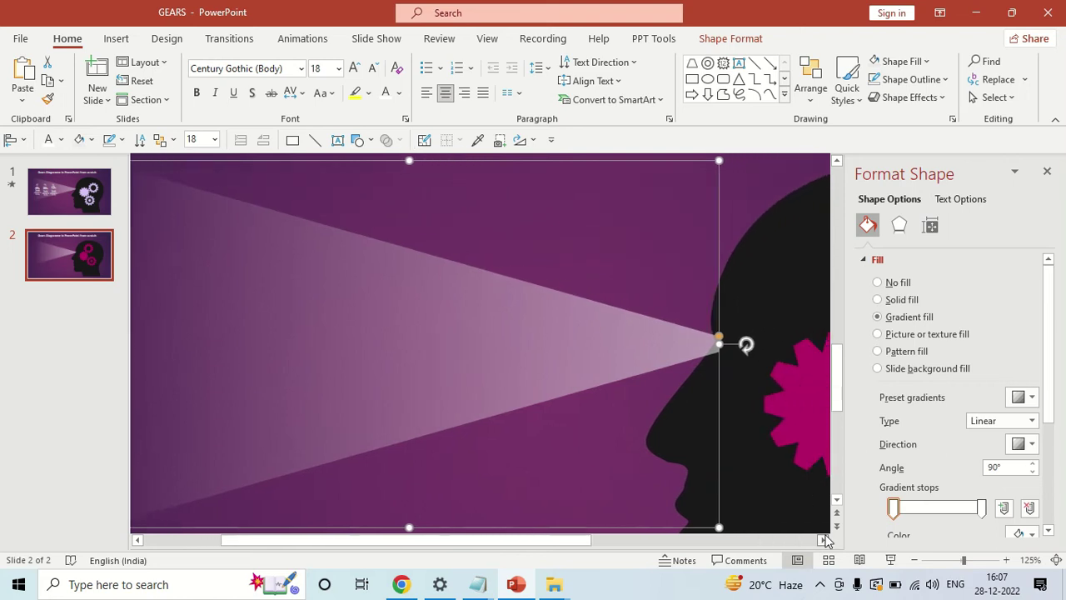
{"action": "left_click", "coordinate": [823, 539]}
{"action": "left_click", "coordinate": [566, 269]}
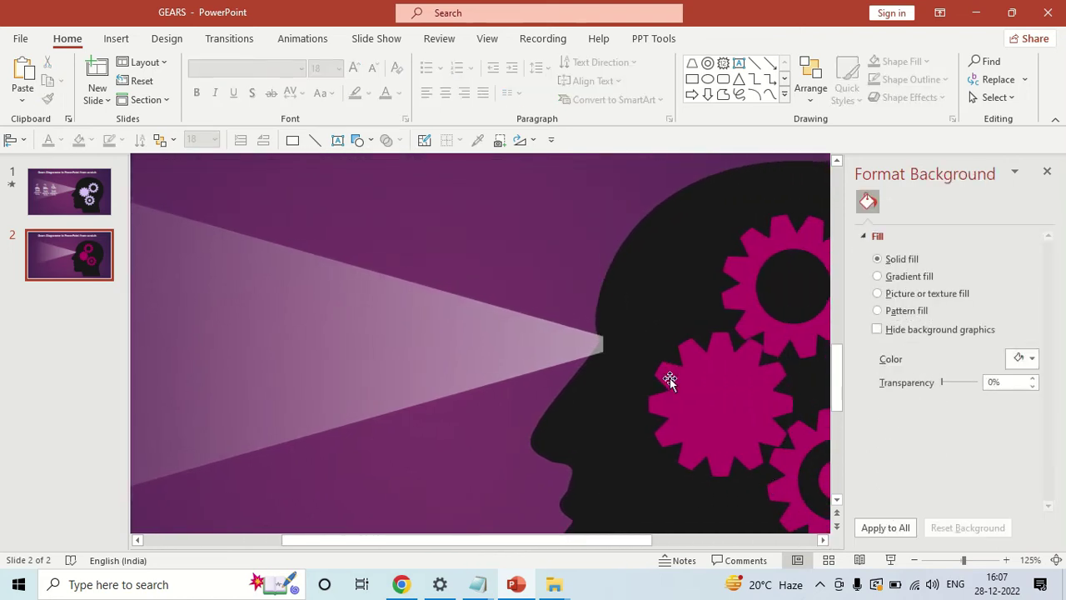
{"action": "left_click", "coordinate": [554, 342]}
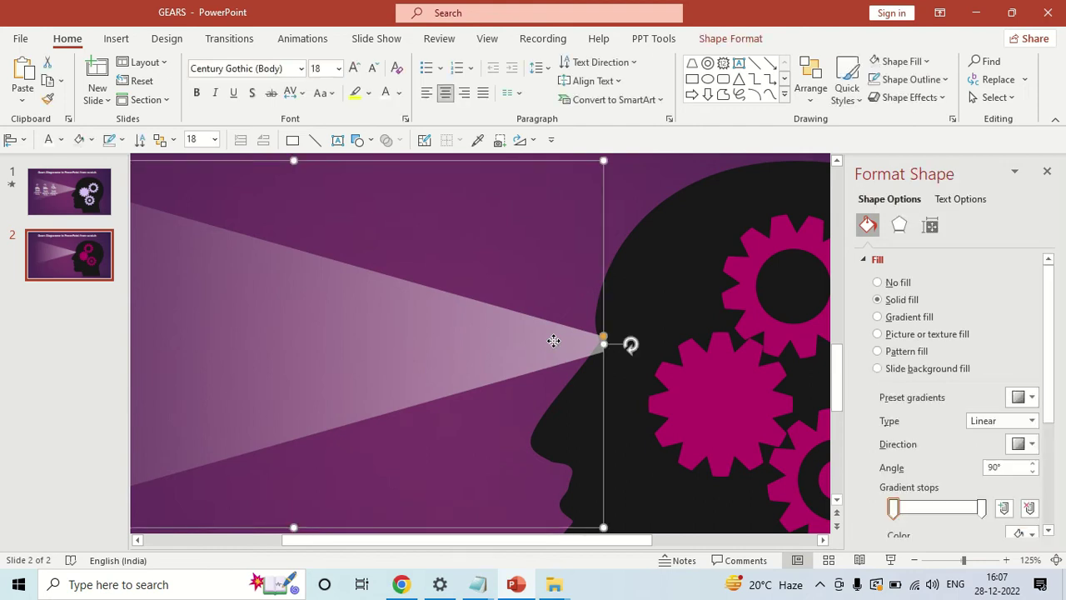
{"action": "right_click", "coordinate": [554, 342]}
{"action": "left_click", "coordinate": [605, 273]}
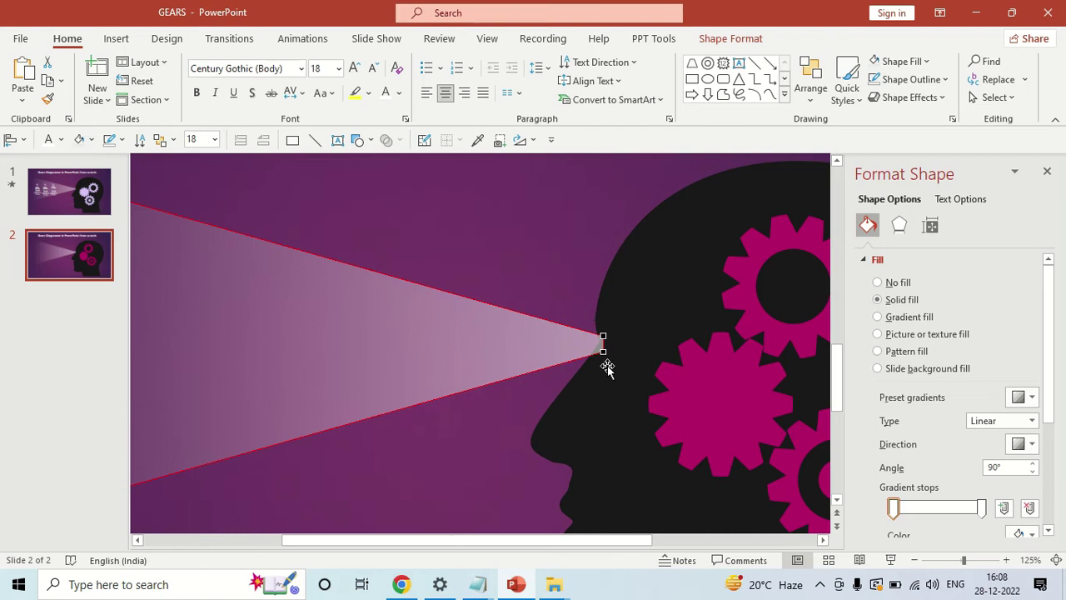
{"action": "left_click", "coordinate": [585, 291]}
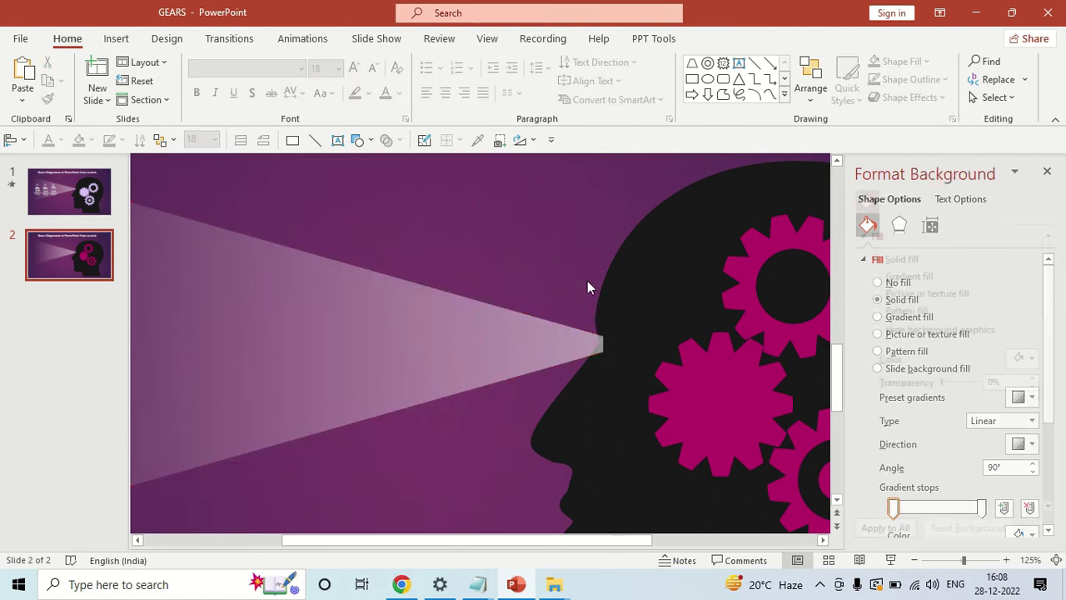
{"action": "scroll", "coordinate": [587, 281], "scroll_direction": "down", "scroll_amount": 6}
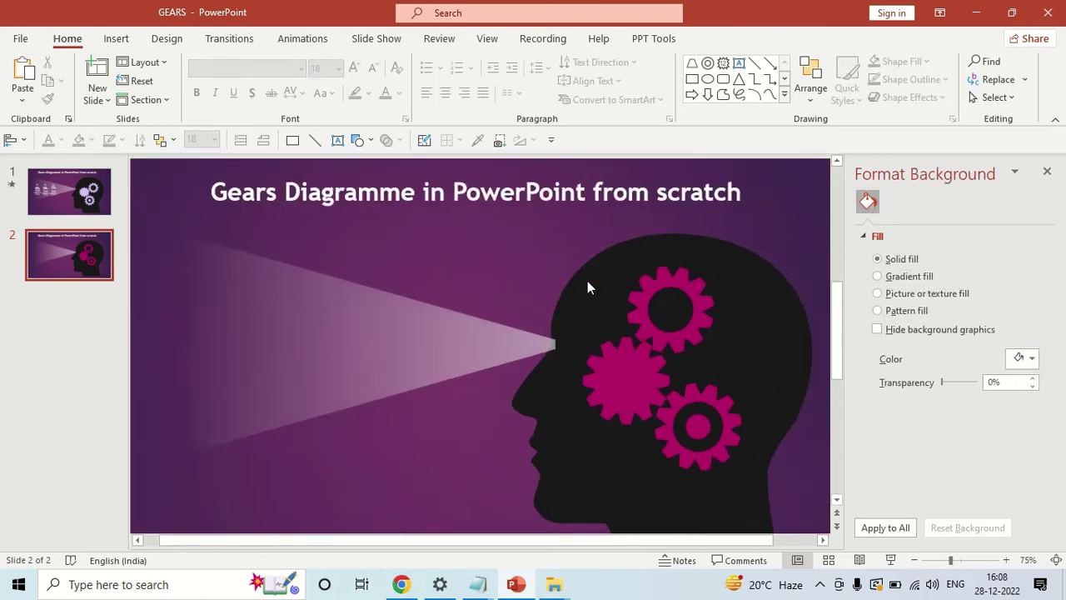
{"action": "left_click", "coordinate": [496, 329]}
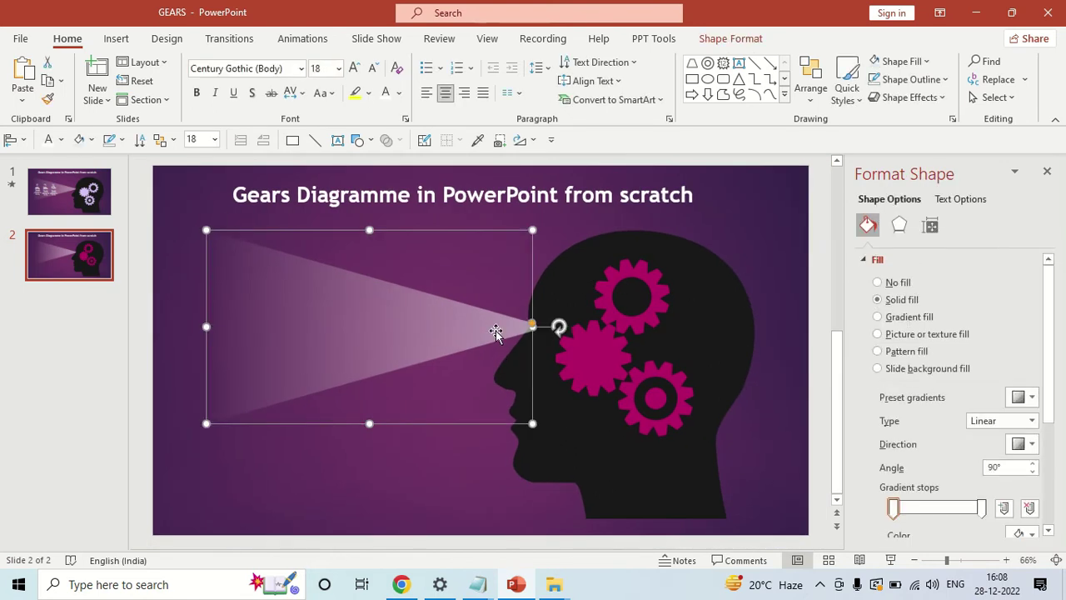
{"action": "left_click", "coordinate": [779, 320]}
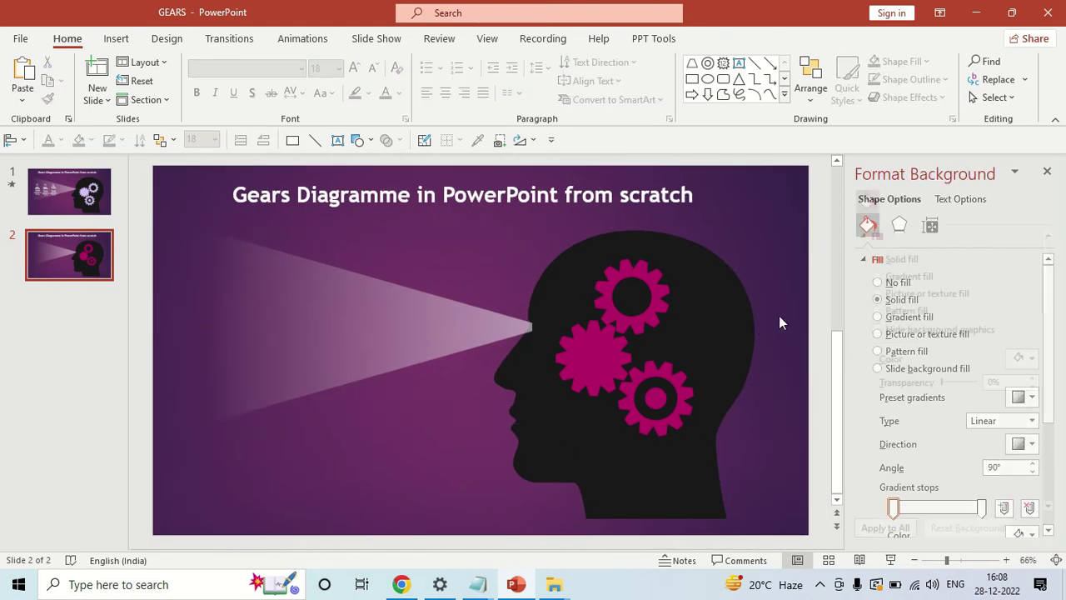
{"action": "left_click", "coordinate": [573, 295]}
{"action": "key", "text": "ctrl+d"}
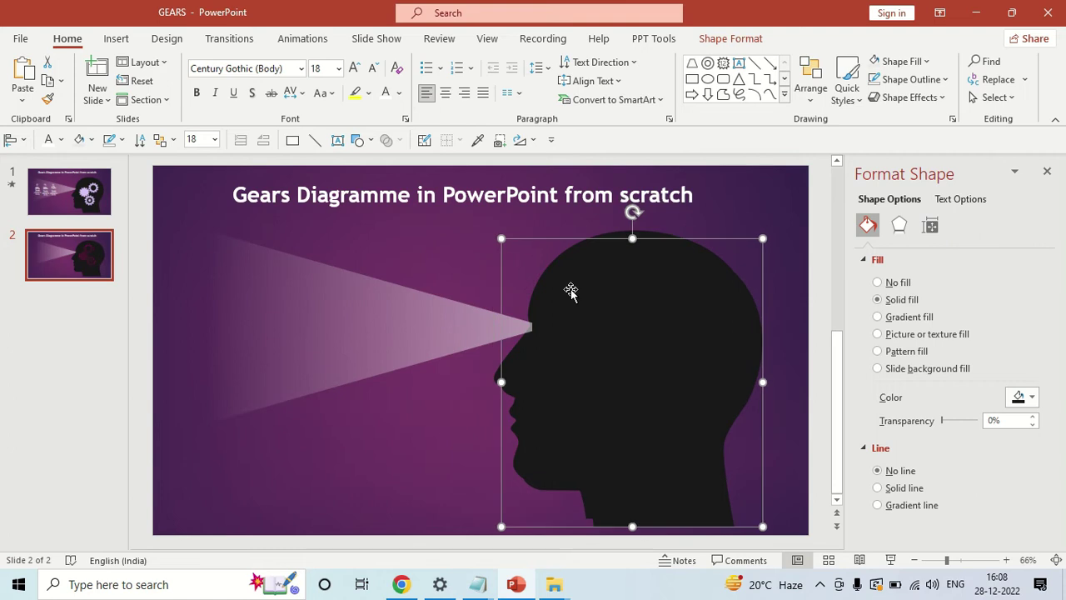
{"action": "left_click", "coordinate": [1021, 398]}
{"action": "left_click", "coordinate": [935, 186]}
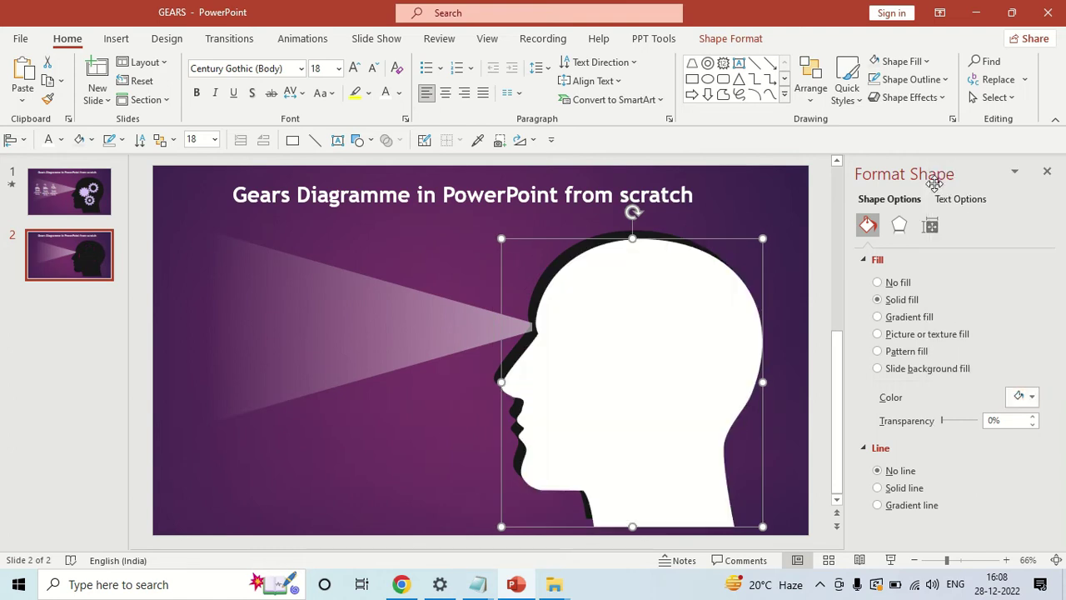
{"action": "mouse_move", "coordinate": [652, 326]}
{"action": "left_mouse_down"}
{"action": "mouse_move", "coordinate": [724, 313]}
{"action": "mouse_move", "coordinate": [651, 320]}
{"action": "left_mouse_up"}
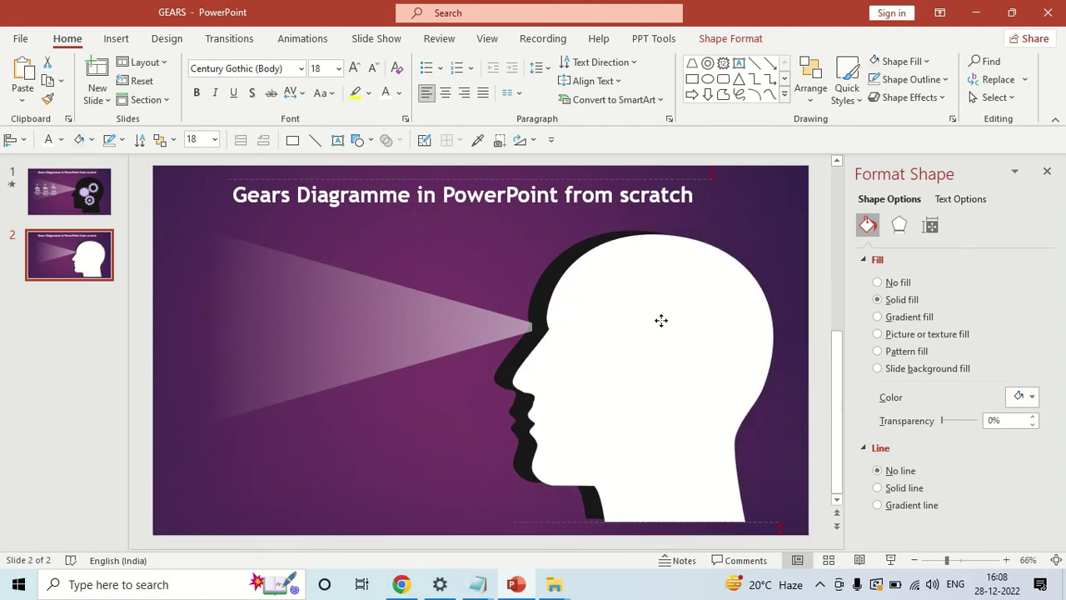
{"action": "left_click_drag", "start_coordinate": [649, 320], "coordinate": [646, 317]}
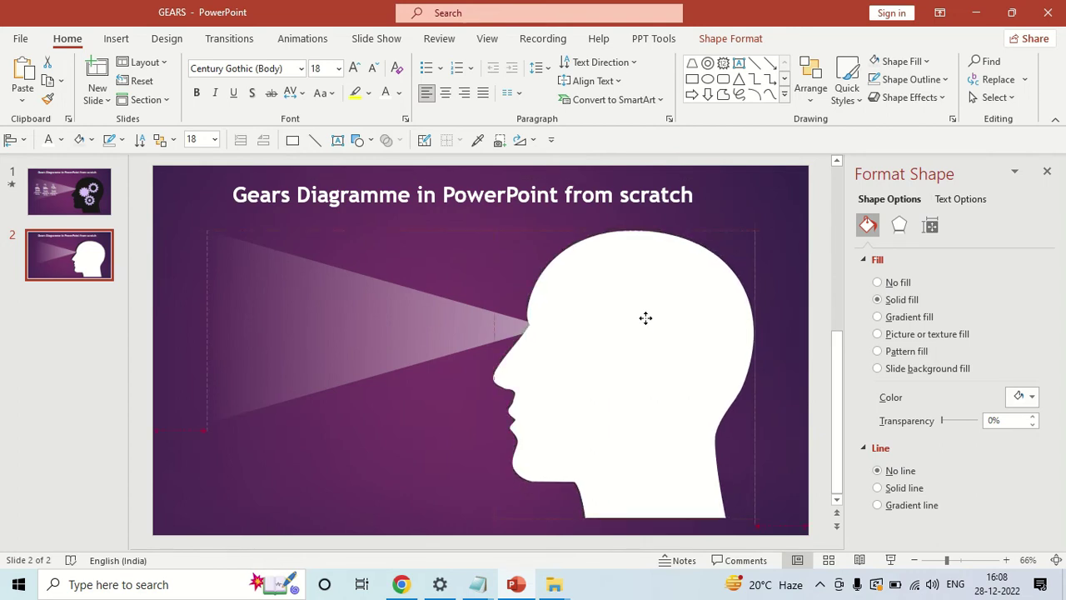
{"action": "left_click", "coordinate": [797, 448]}
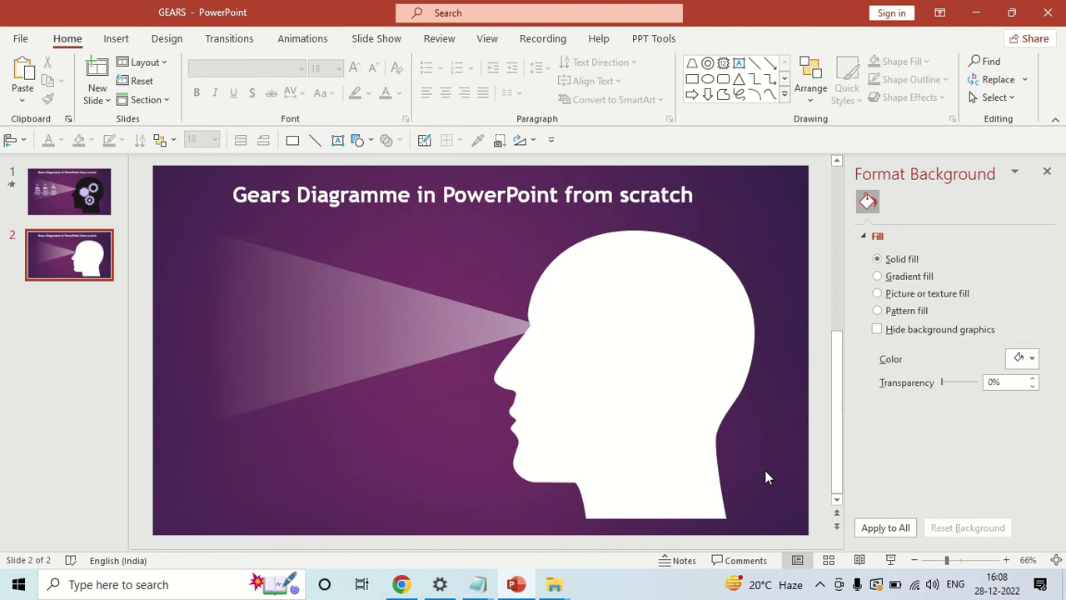
{"action": "left_click", "coordinate": [675, 427]}
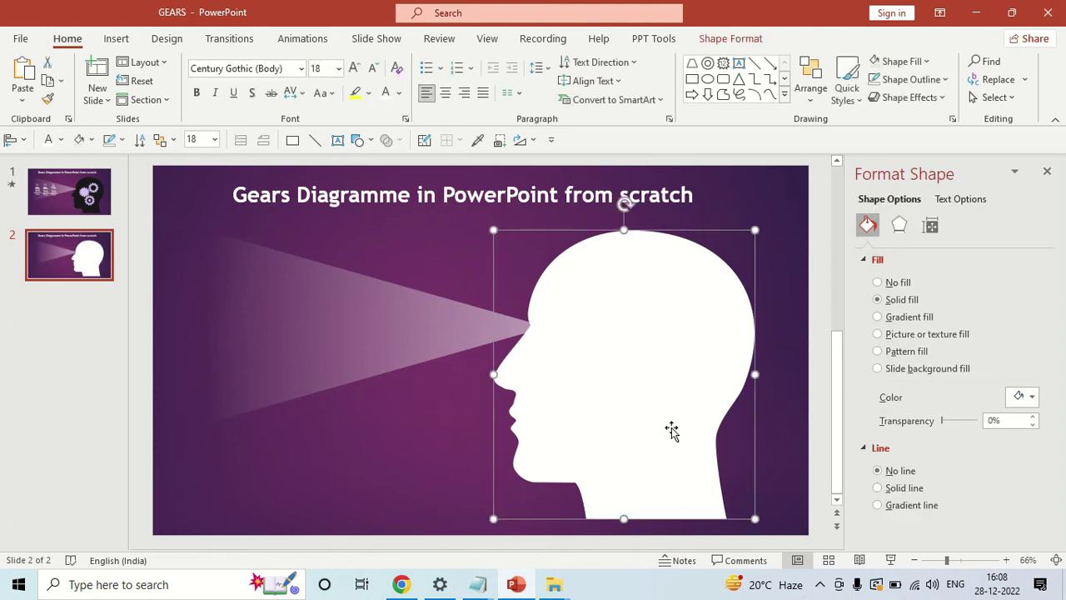
{"action": "left_click", "coordinate": [364, 338]}
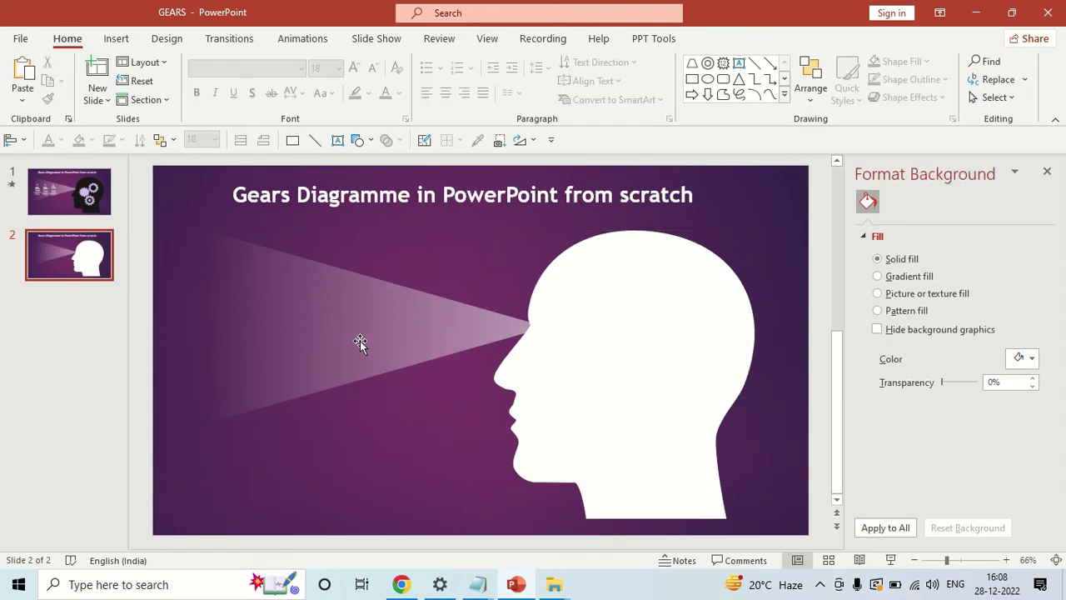
{"action": "left_click", "coordinate": [360, 341]}
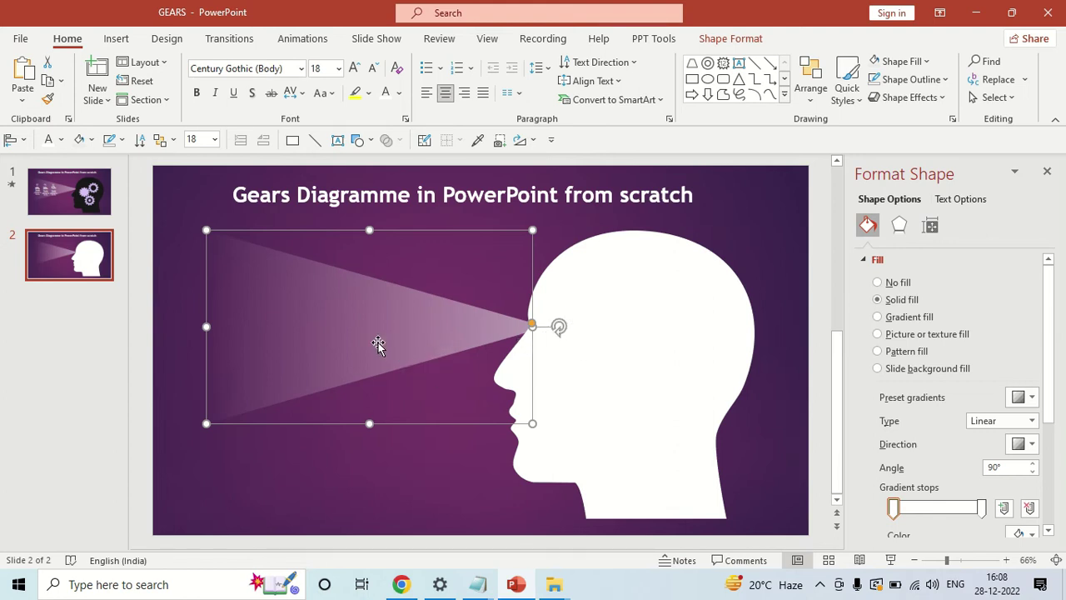
Step: Add the head to the beam selection and apply Merge Shapes > Subtract
{"action": "left_click", "coordinate": [661, 357], "text": "shift"}
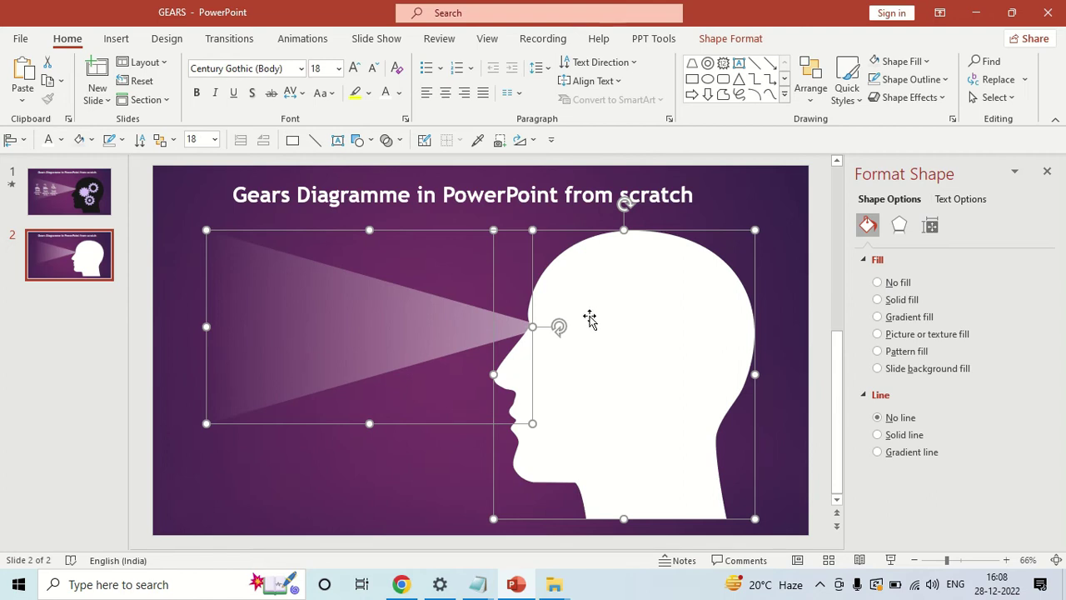
{"action": "left_click", "coordinate": [731, 39]}
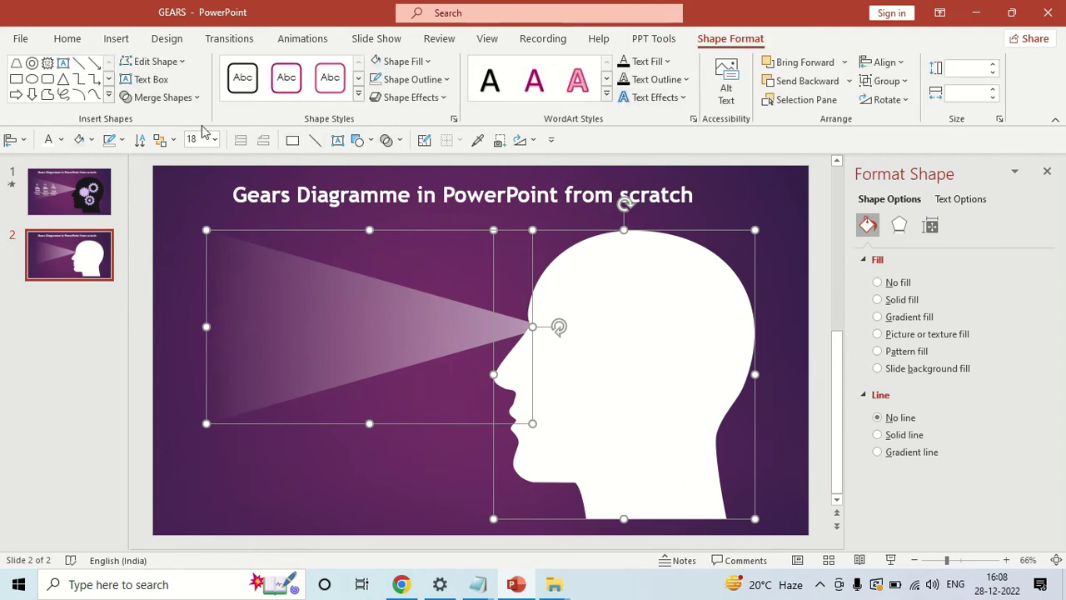
{"action": "left_click", "coordinate": [160, 97]}
{"action": "left_click", "coordinate": [160, 208]}
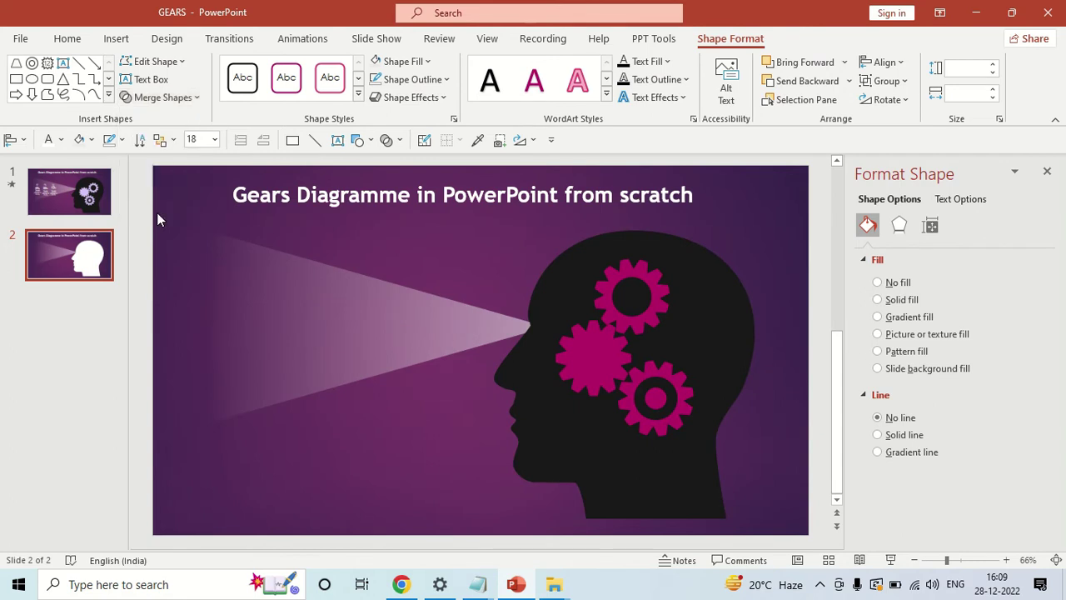
{"action": "left_click", "coordinate": [523, 325]}
{"action": "left_click", "coordinate": [761, 243]}
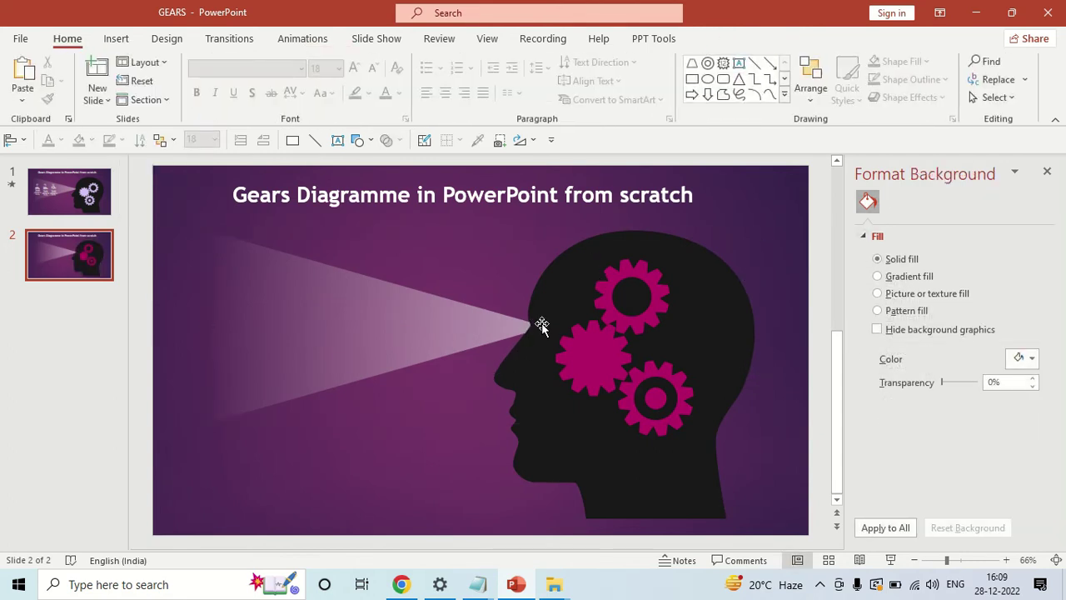
Step: Zoom around slide 2's merged head-and-gears shape, then switch to slide 1 for comparison
{"action": "scroll", "coordinate": [543, 330], "scroll_direction": "up", "scroll_amount": 2}
{"action": "scroll", "coordinate": [543, 329], "scroll_direction": "up", "scroll_amount": 3}
{"action": "scroll", "coordinate": [543, 330], "scroll_direction": "up", "scroll_amount": 3}
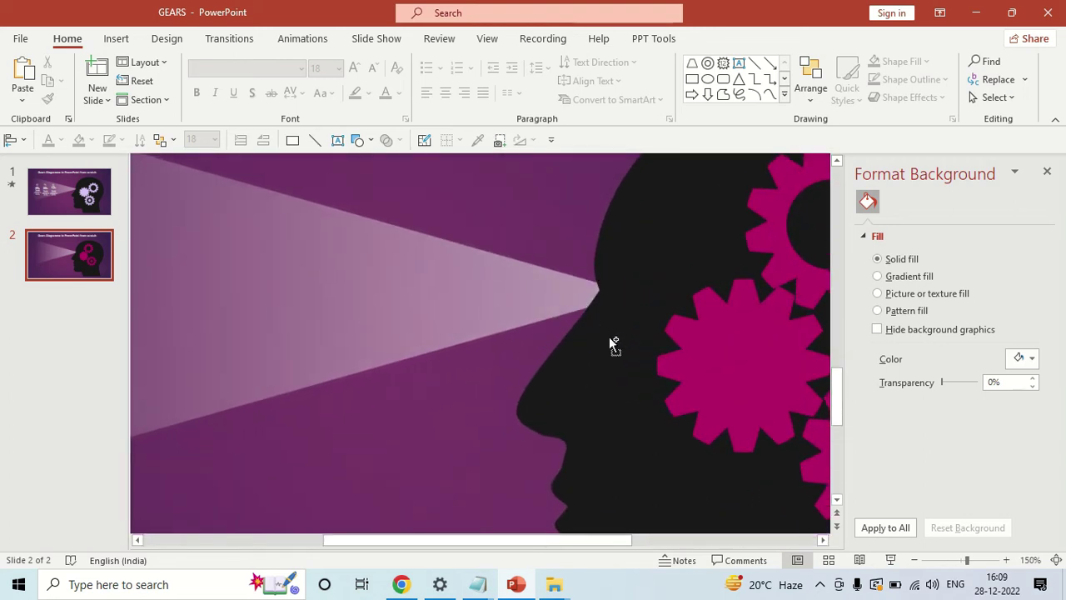
{"action": "scroll", "coordinate": [638, 314], "scroll_direction": "down", "scroll_amount": 2}
{"action": "scroll", "coordinate": [638, 313], "scroll_direction": "down", "scroll_amount": 7}
{"action": "left_click", "coordinate": [648, 322]}
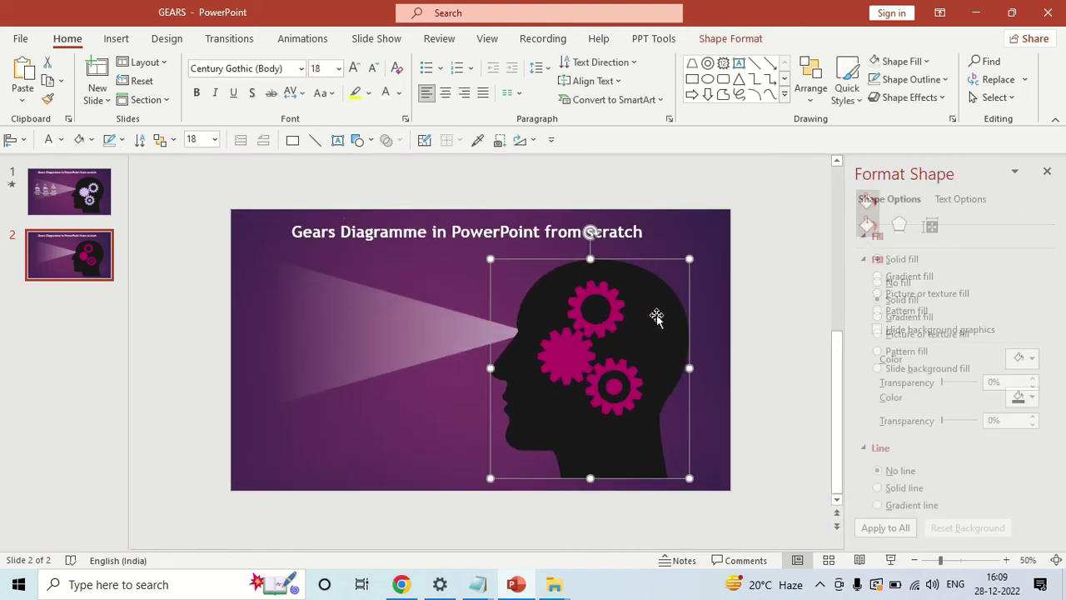
{"action": "left_click", "coordinate": [743, 295]}
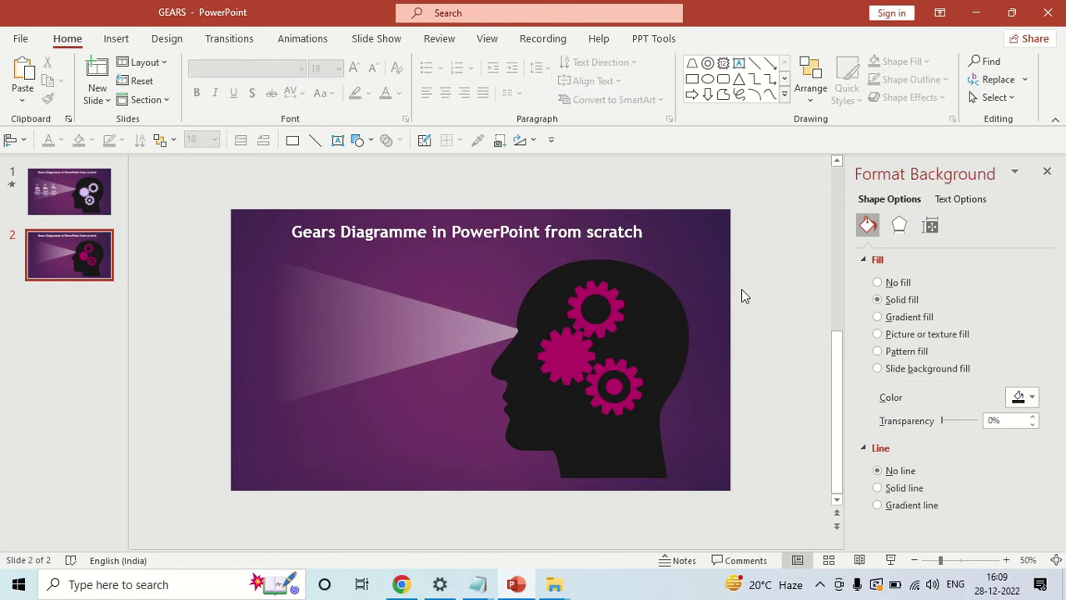
{"action": "scroll", "coordinate": [743, 295], "scroll_direction": "up", "scroll_amount": 2}
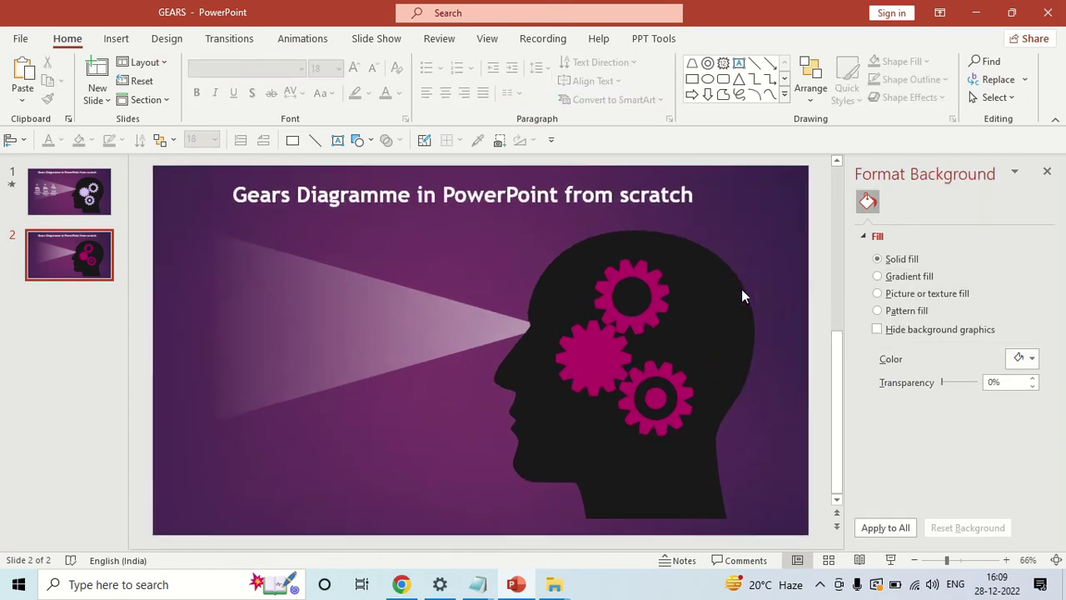
{"action": "left_click", "coordinate": [91, 202]}
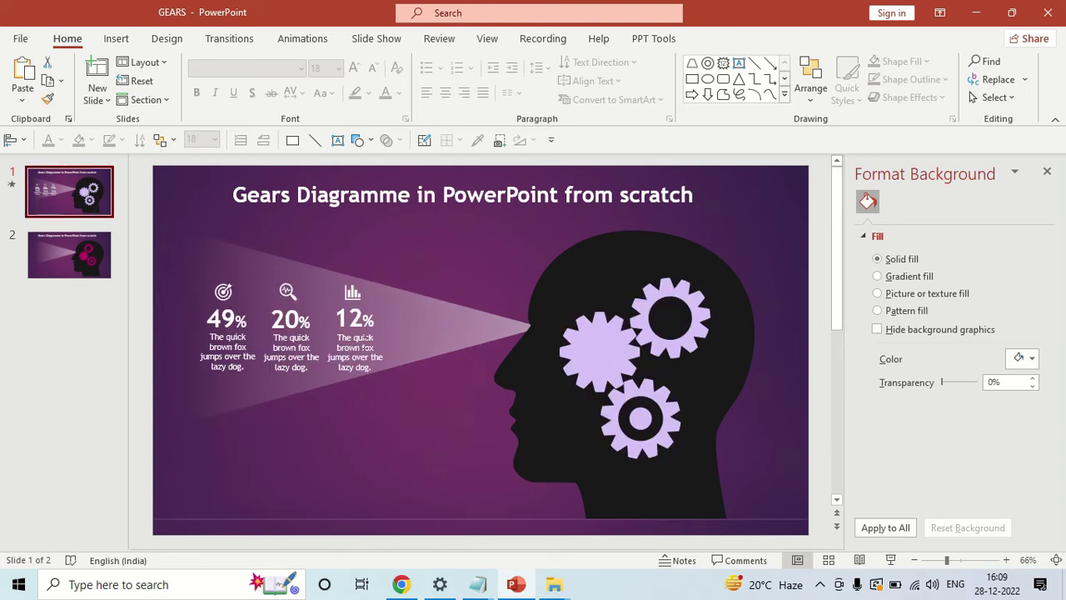
Step: Go back to slide 2 and select the middle magenta gear inside the dark head
{"action": "scroll", "coordinate": [183, 279], "scroll_direction": "down", "scroll_amount": 1}
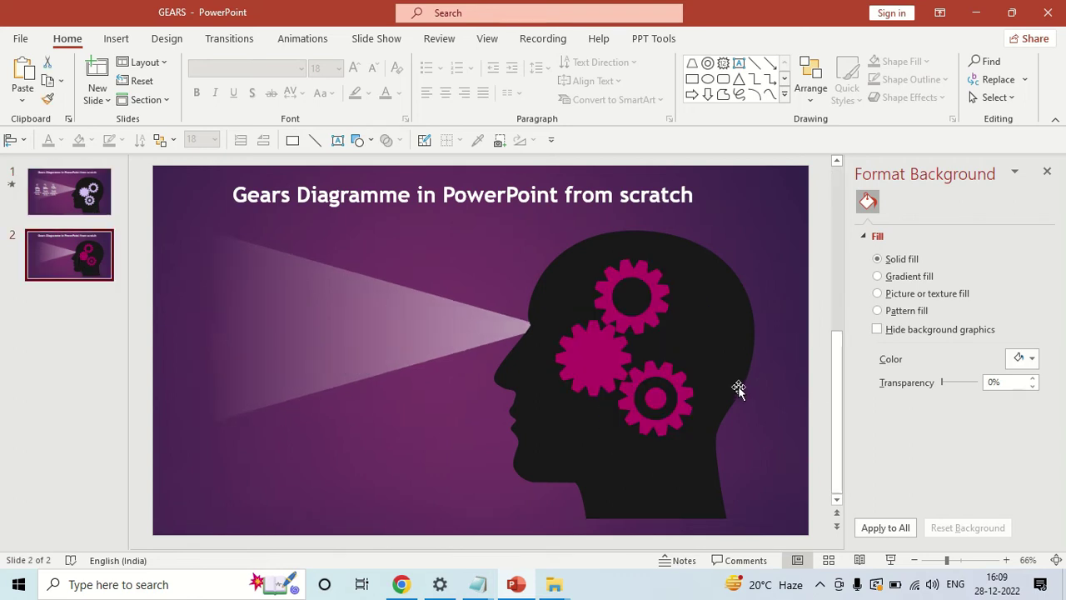
{"action": "scroll", "coordinate": [694, 400], "scroll_direction": "up", "scroll_amount": 1}
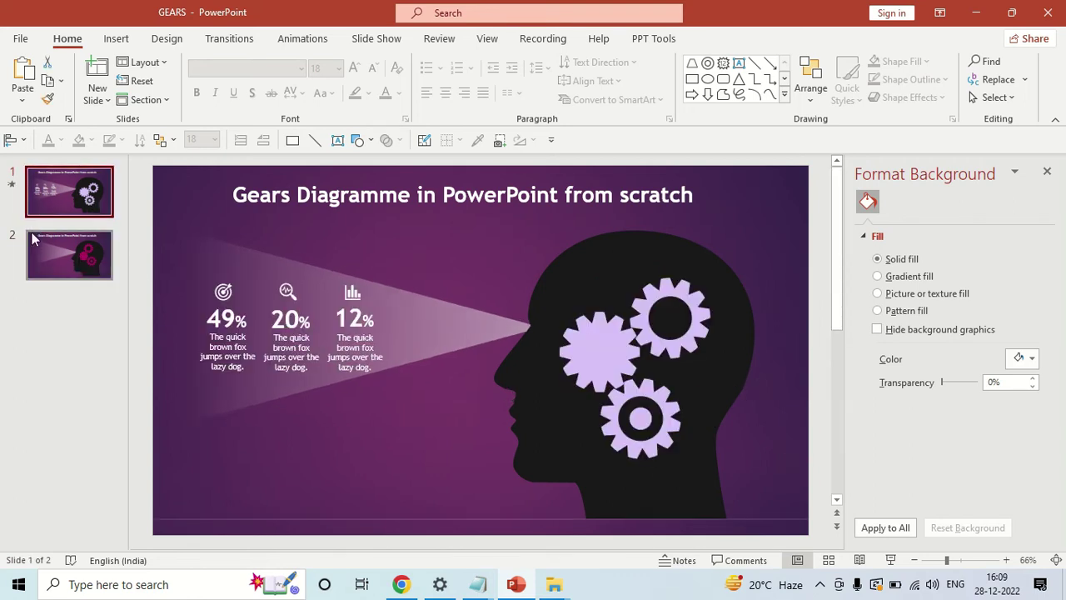
{"action": "left_click", "coordinate": [75, 263]}
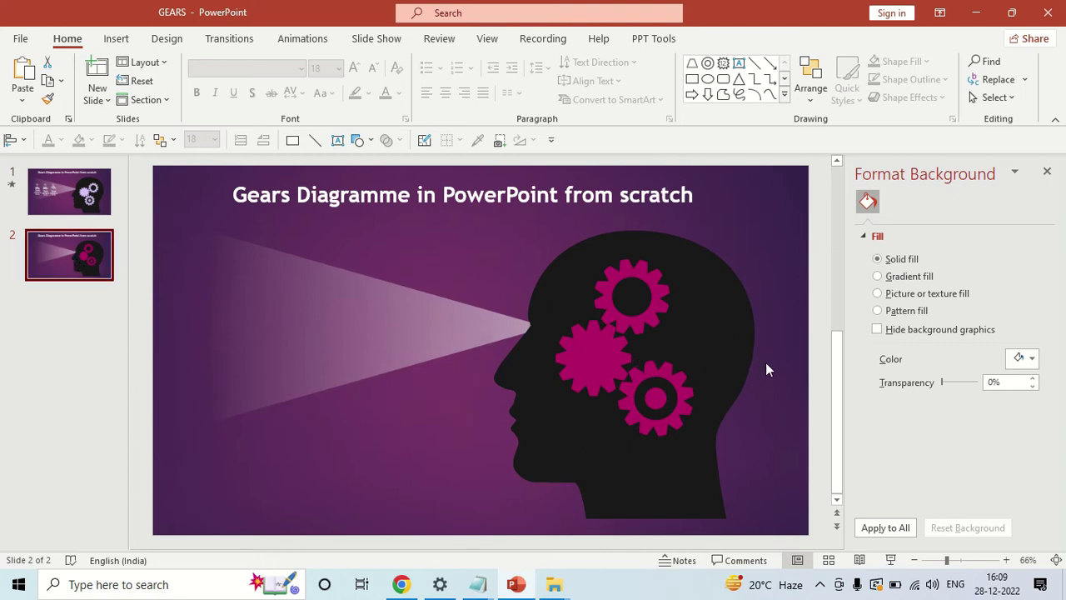
{"action": "left_click", "coordinate": [592, 367]}
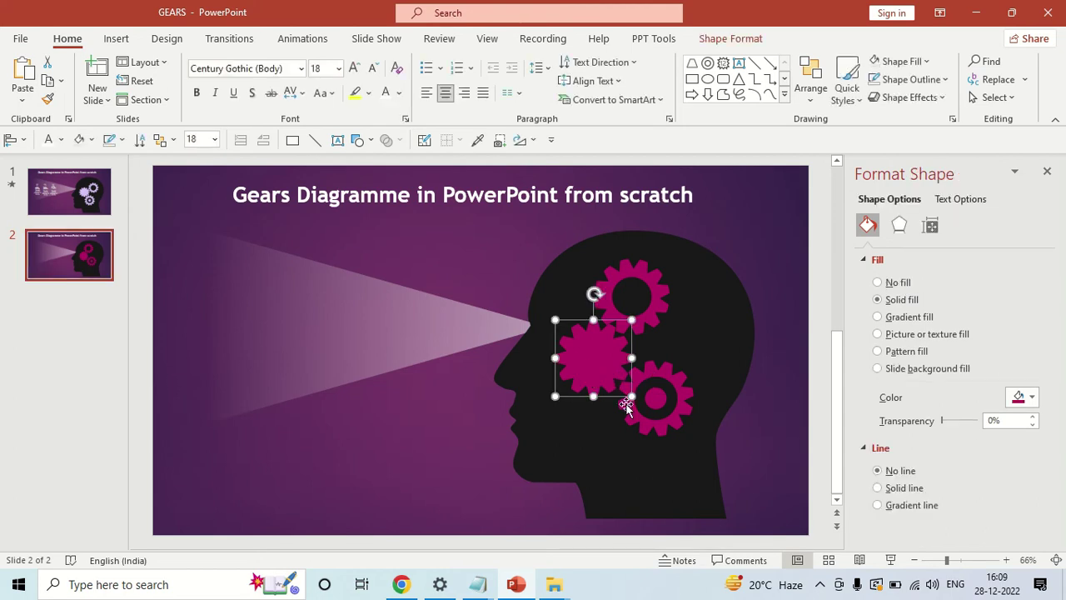
Step: Select the top, left and lower magenta gears together and nudge them slightly right within the head
{"action": "left_click", "coordinate": [681, 392], "text": "shift"}
{"action": "left_click", "coordinate": [662, 315], "text": "shift"}
{"action": "left_click_drag", "start_coordinate": [663, 315], "coordinate": [657, 316]}
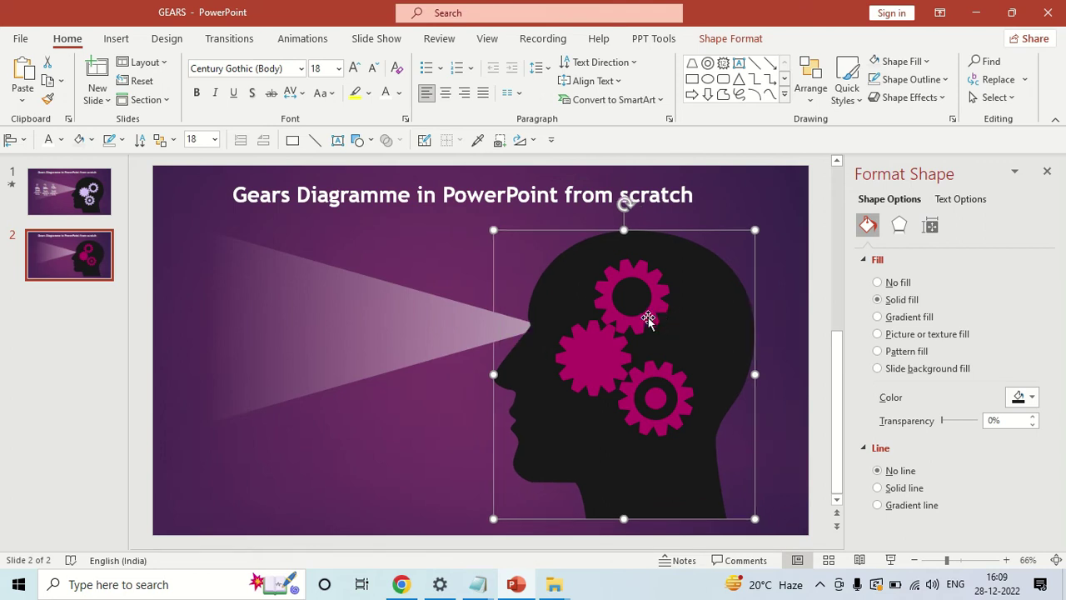
{"action": "left_click", "coordinate": [647, 317]}
{"action": "left_click", "coordinate": [595, 364], "text": "shift"}
{"action": "left_click", "coordinate": [664, 383], "text": "shift"}
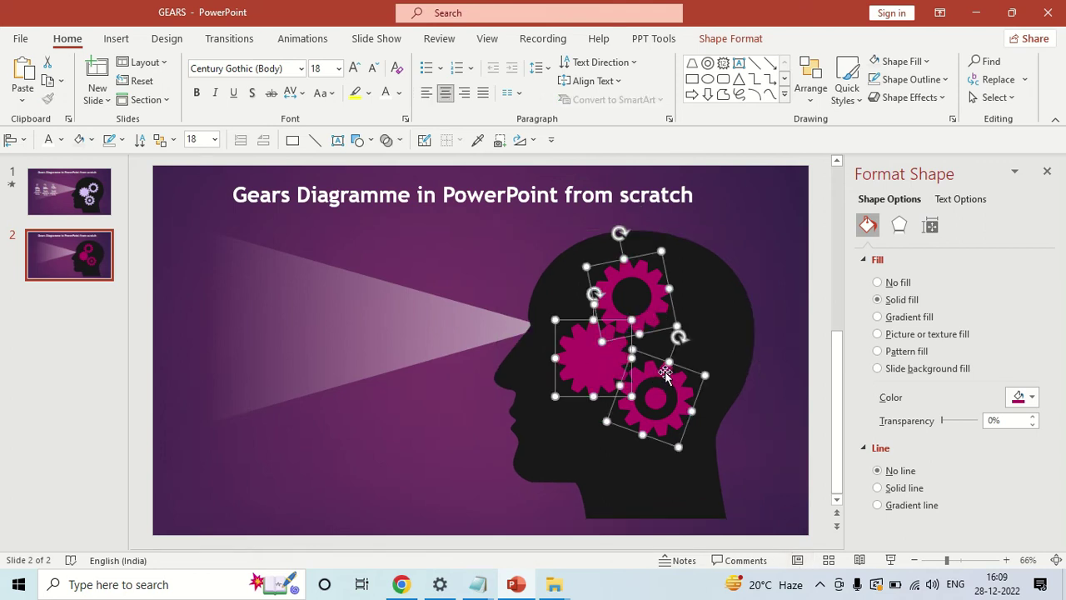
{"action": "left_click_drag", "start_coordinate": [657, 379], "coordinate": [664, 380]}
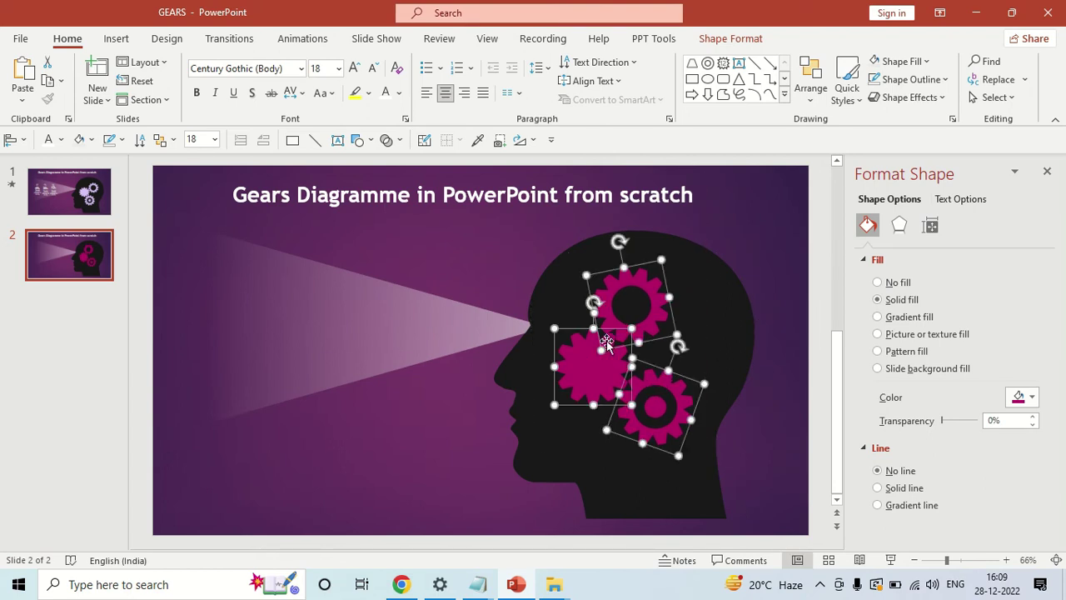
{"action": "left_click", "coordinate": [318, 43]}
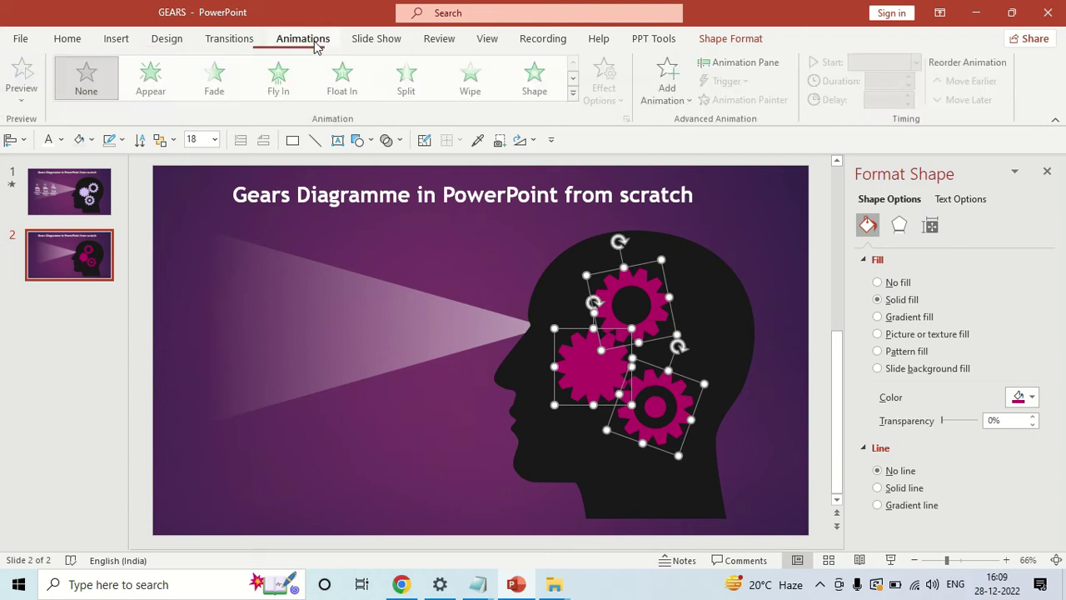
Step: Apply the Spin emphasis animation to the three gears and preview it in a full-screen slide show
{"action": "left_click", "coordinate": [683, 99]}
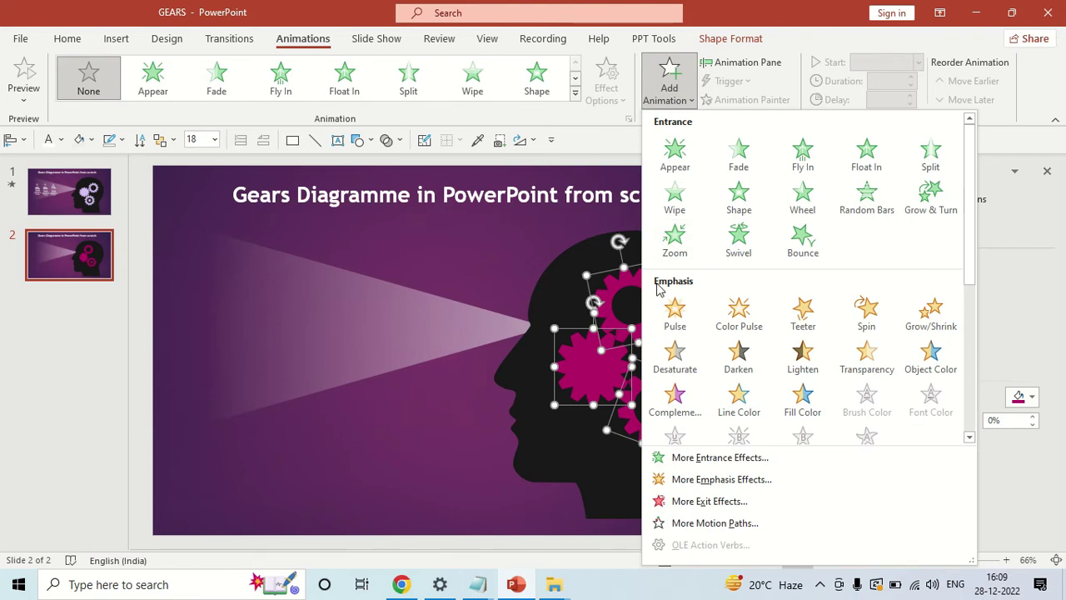
{"action": "left_click", "coordinate": [873, 326]}
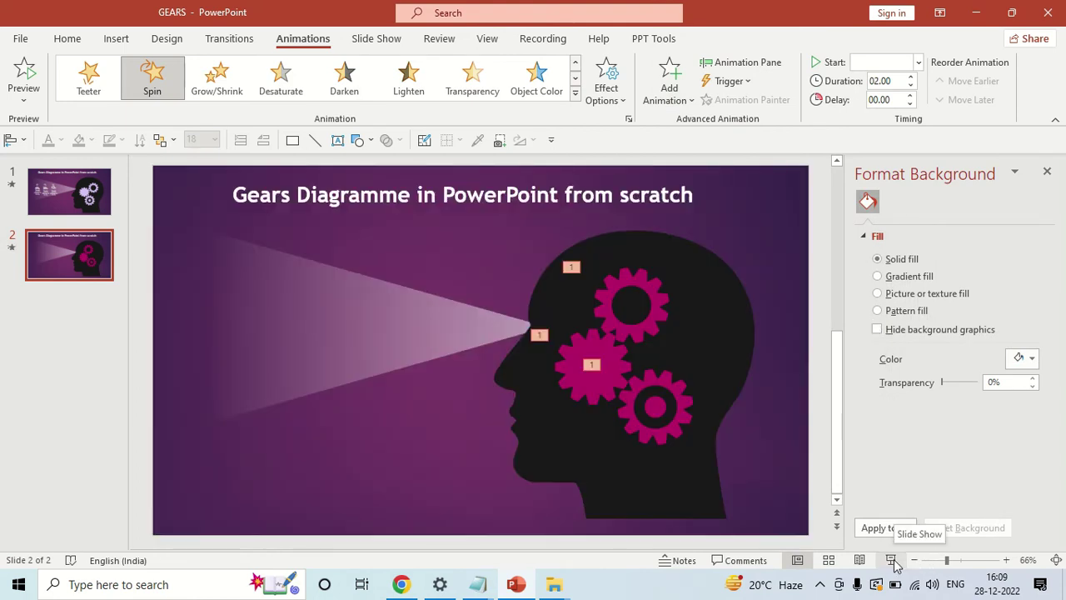
{"action": "left_click", "coordinate": [892, 559]}
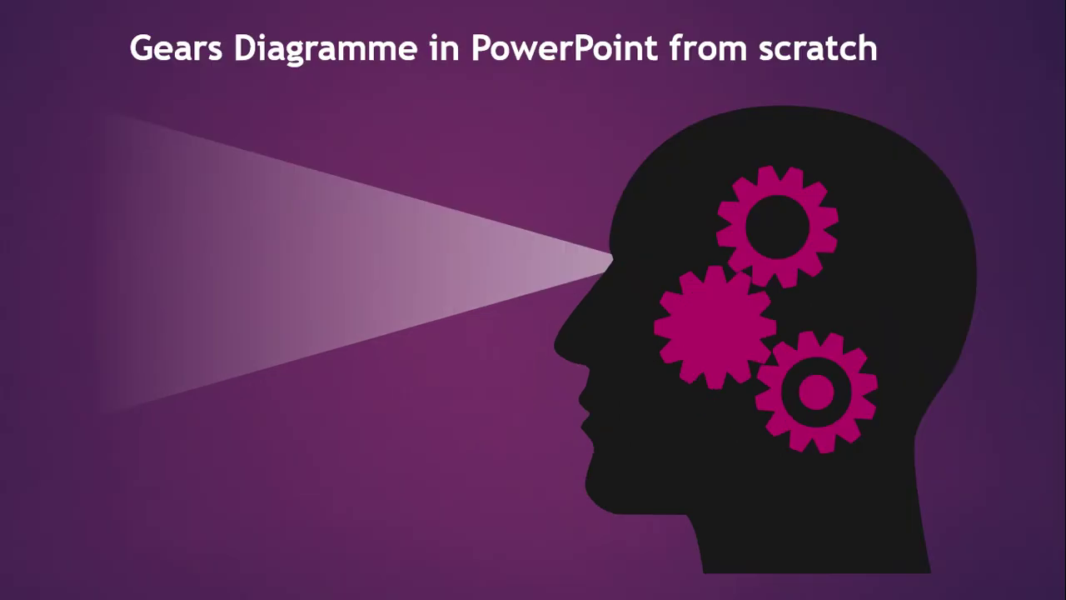
{"action": "right_click", "coordinate": [949, 388]}
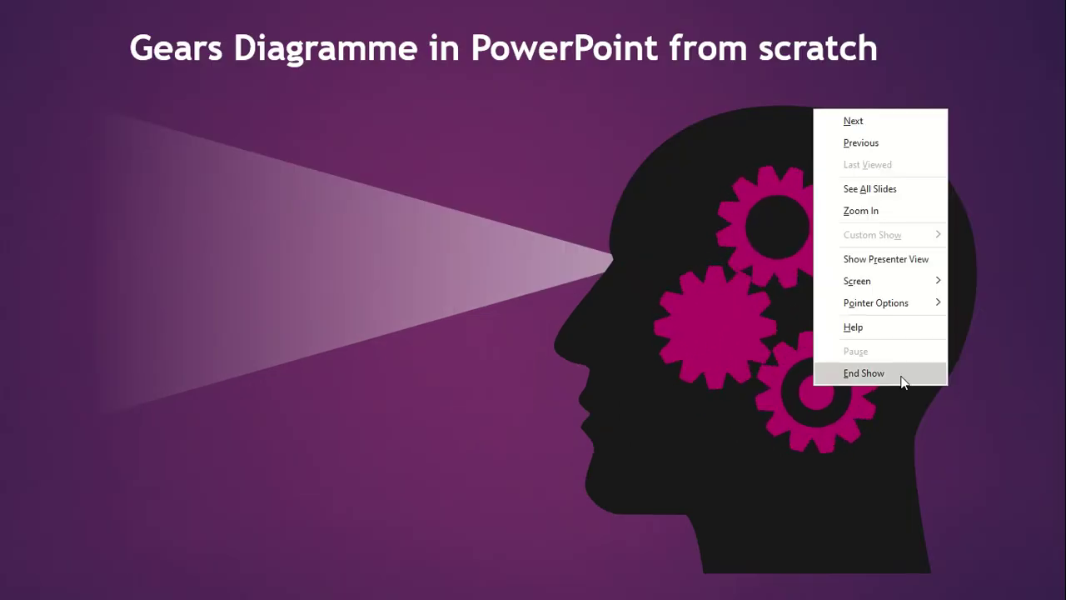
{"action": "left_click", "coordinate": [863, 373]}
{"action": "left_click", "coordinate": [655, 380]}
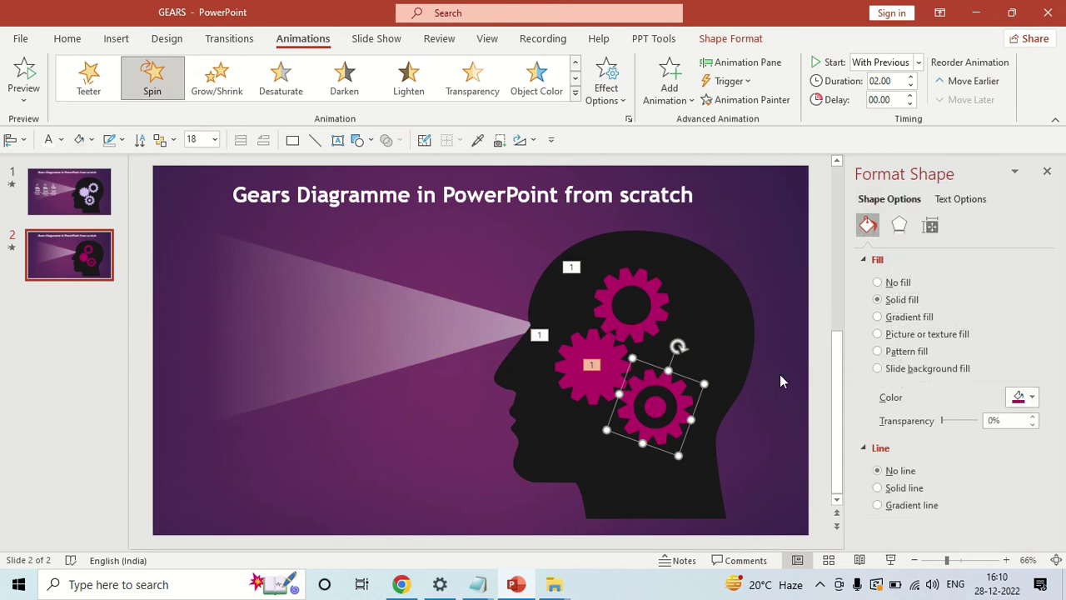
Step: Select all three gears and show the Animation Pane listing their three Freeform Spin effects
{"action": "left_click", "coordinate": [633, 329]}
{"action": "left_click", "coordinate": [617, 369], "text": "shift"}
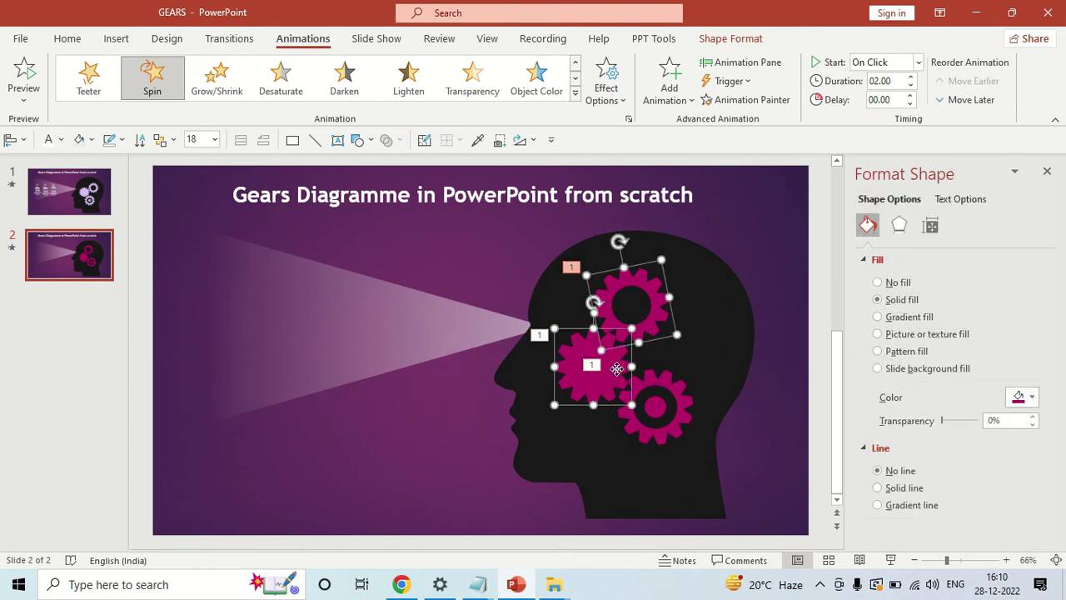
{"action": "left_click", "coordinate": [641, 379], "text": "shift"}
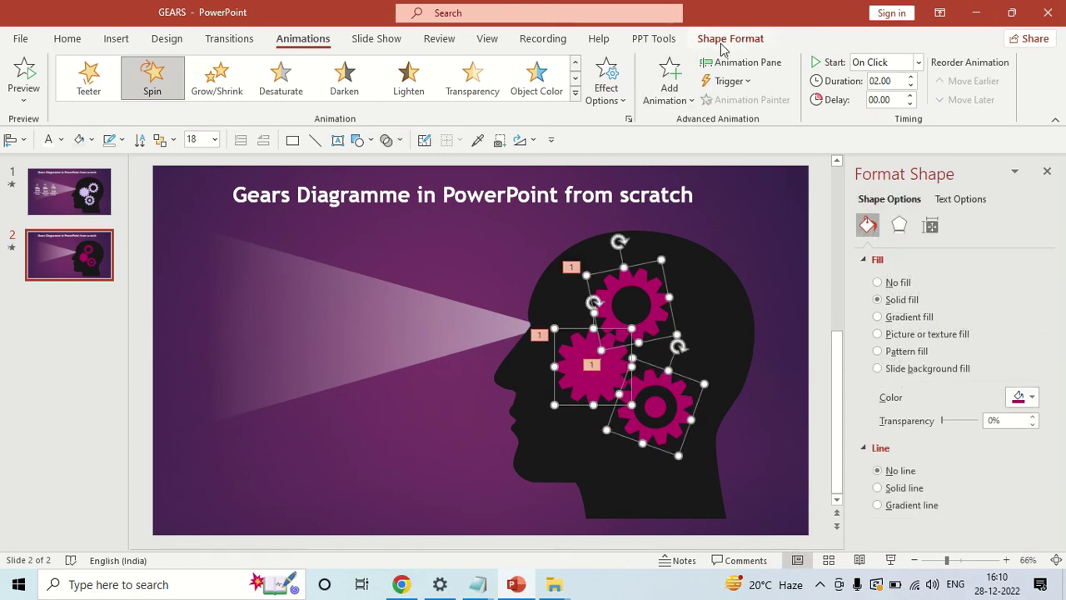
{"action": "left_click", "coordinate": [743, 63]}
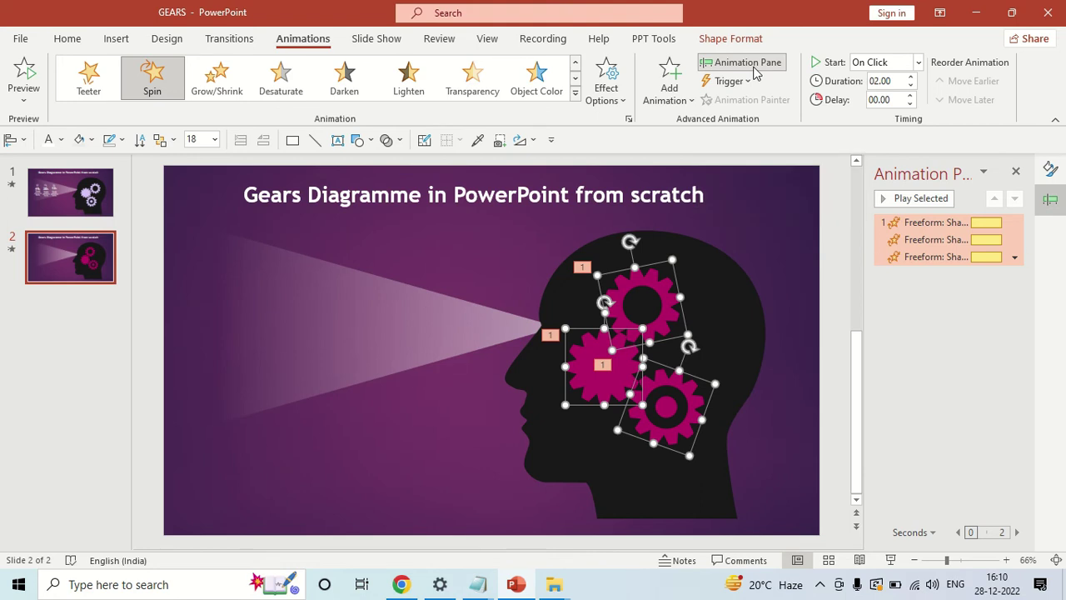
{"action": "left_click", "coordinate": [1016, 261]}
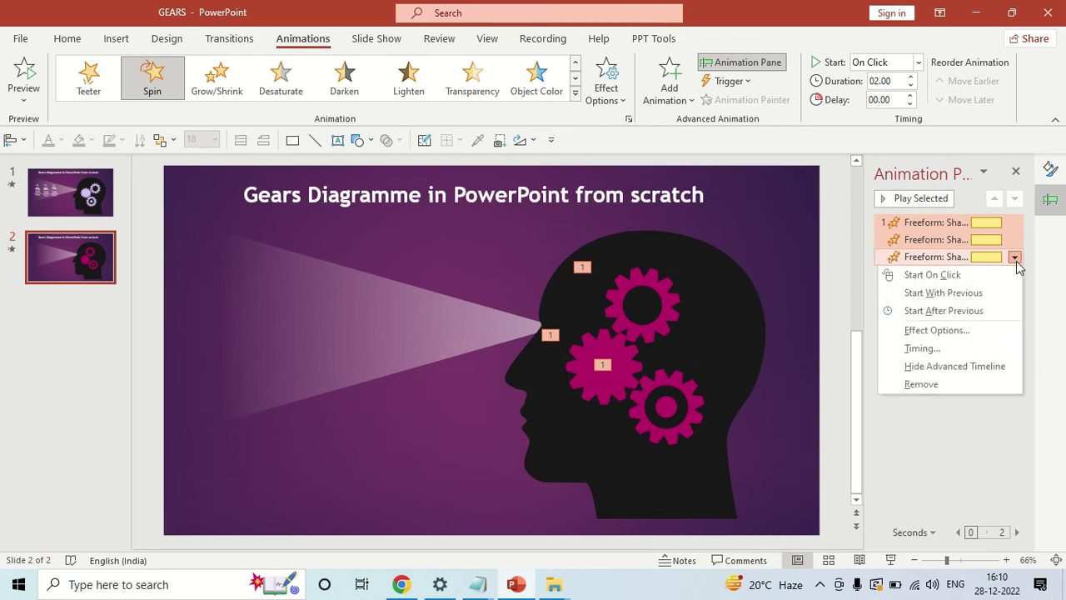
Step: Set the Spin duration to 20 seconds (Extremely Slow) in the Timing tab
{"action": "left_click", "coordinate": [911, 351]}
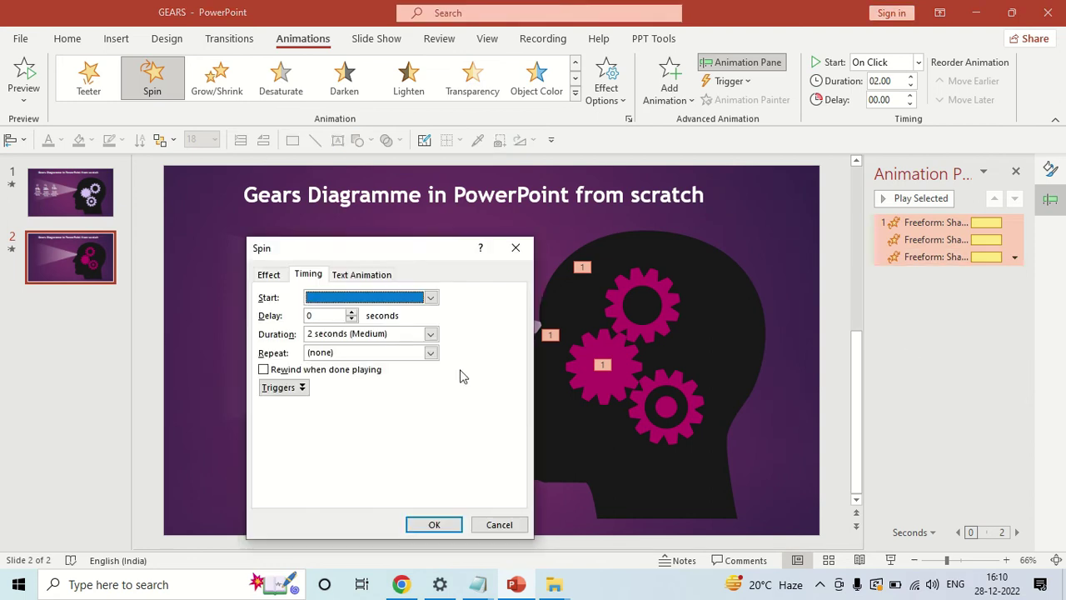
{"action": "left_click", "coordinate": [432, 334]}
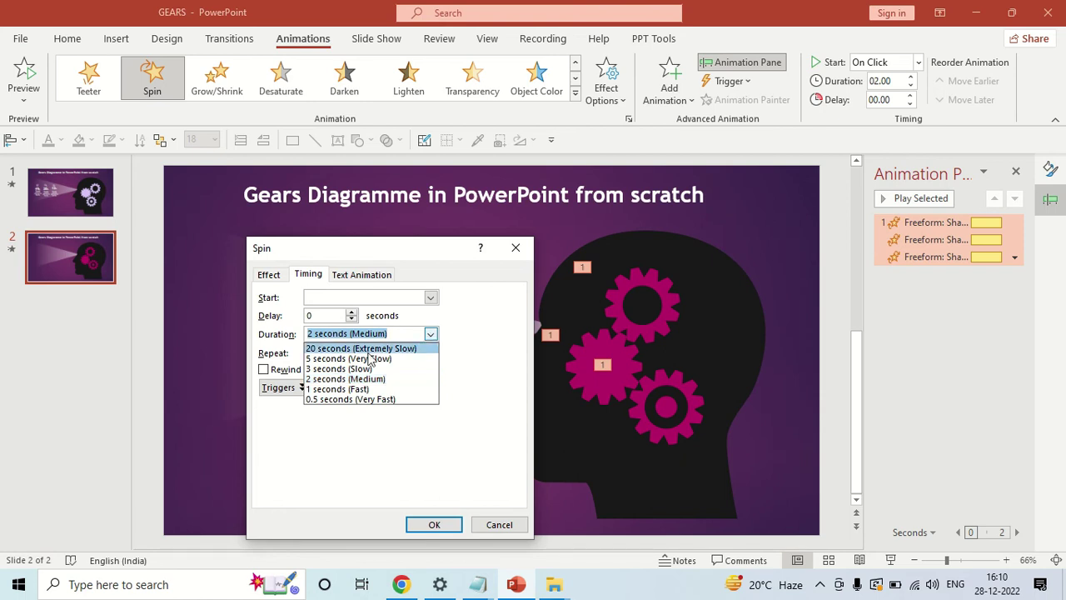
{"action": "left_click", "coordinate": [323, 347]}
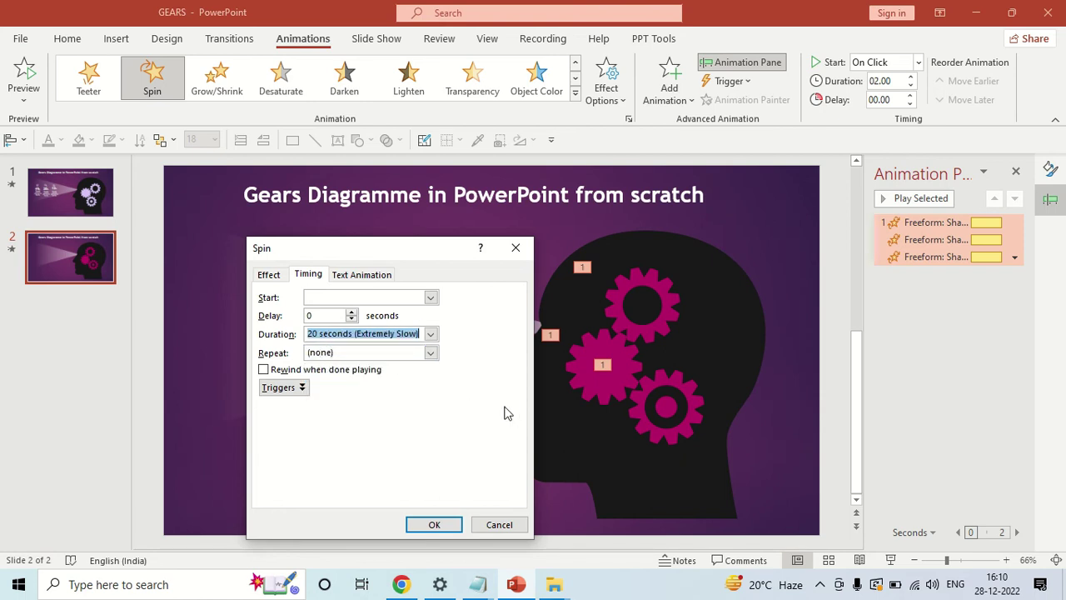
{"action": "left_click", "coordinate": [435, 525]}
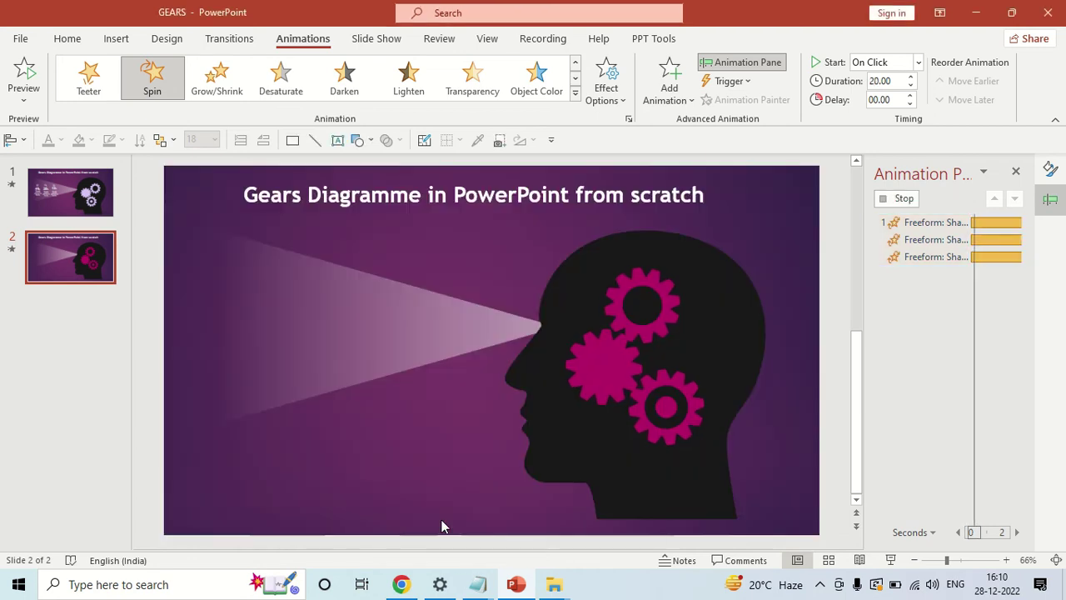
{"action": "left_click", "coordinate": [891, 560]}
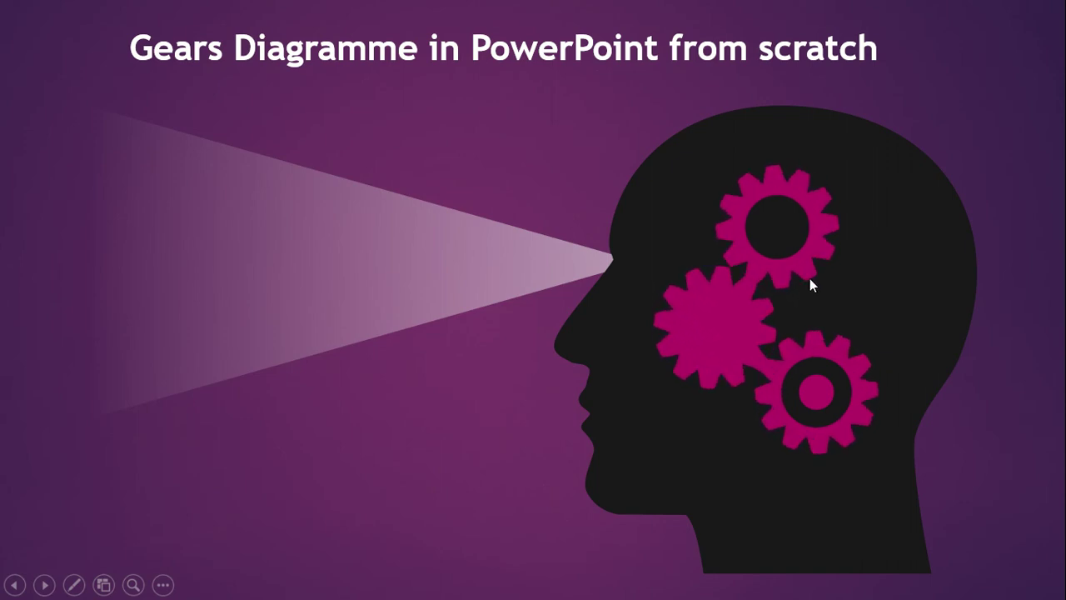
{"action": "right_click", "coordinate": [773, 374]}
{"action": "left_click", "coordinate": [819, 366]}
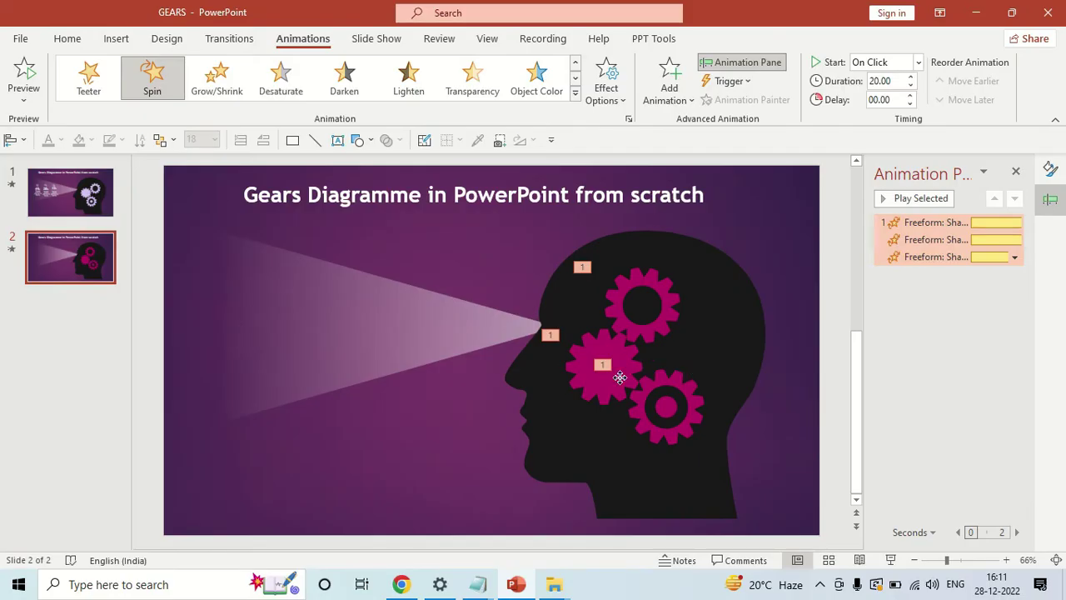
Step: Set the middle gear's Spin to Counterclockwise and preview slide 2 as a slide show
{"action": "left_click", "coordinate": [619, 377]}
{"action": "left_click", "coordinate": [618, 100]}
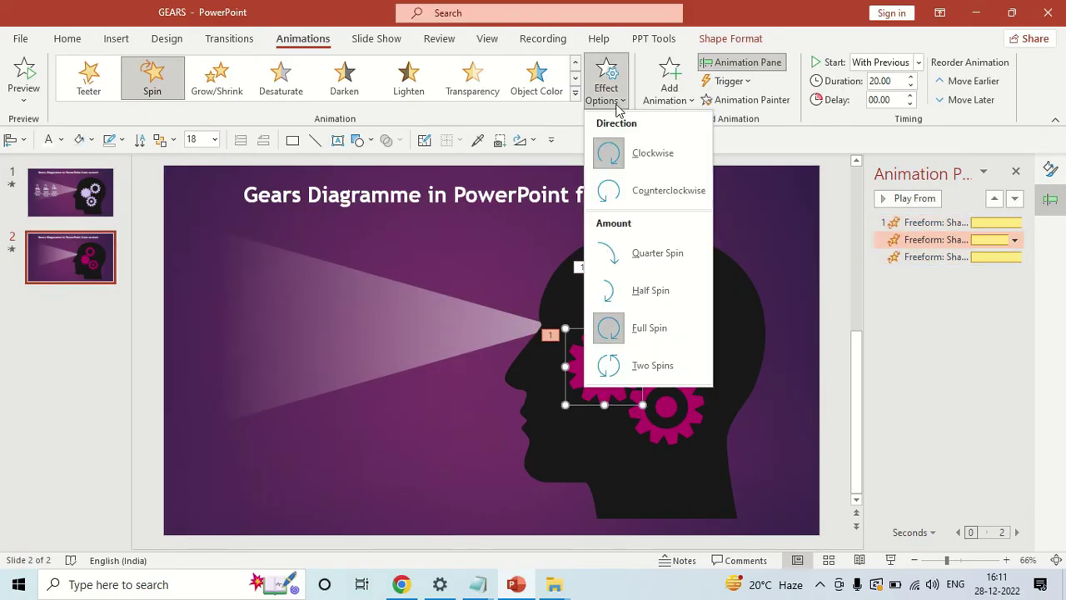
{"action": "left_click", "coordinate": [618, 192]}
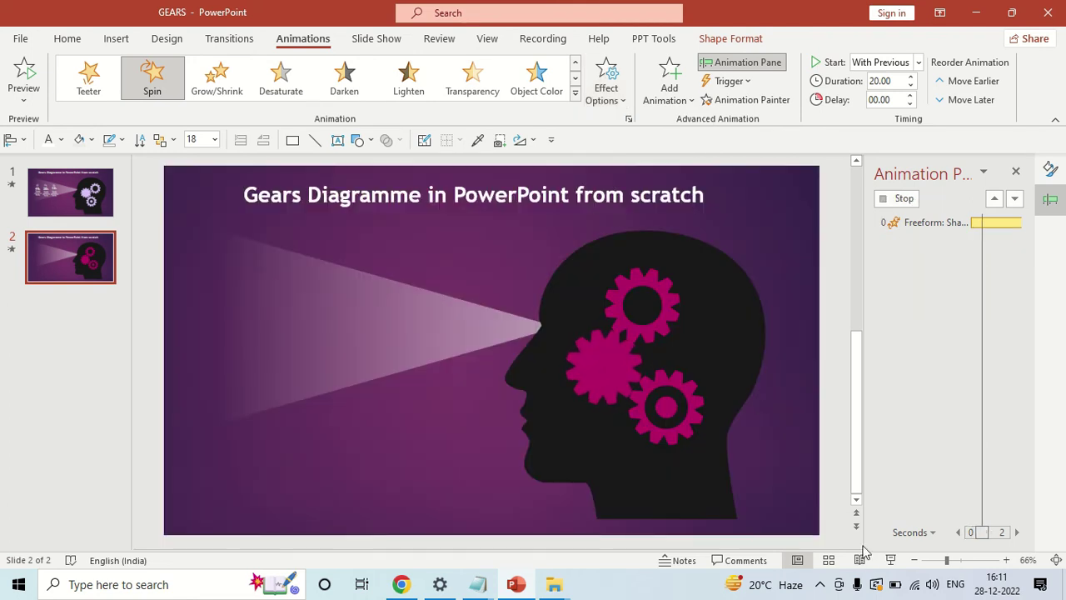
{"action": "left_click", "coordinate": [891, 560]}
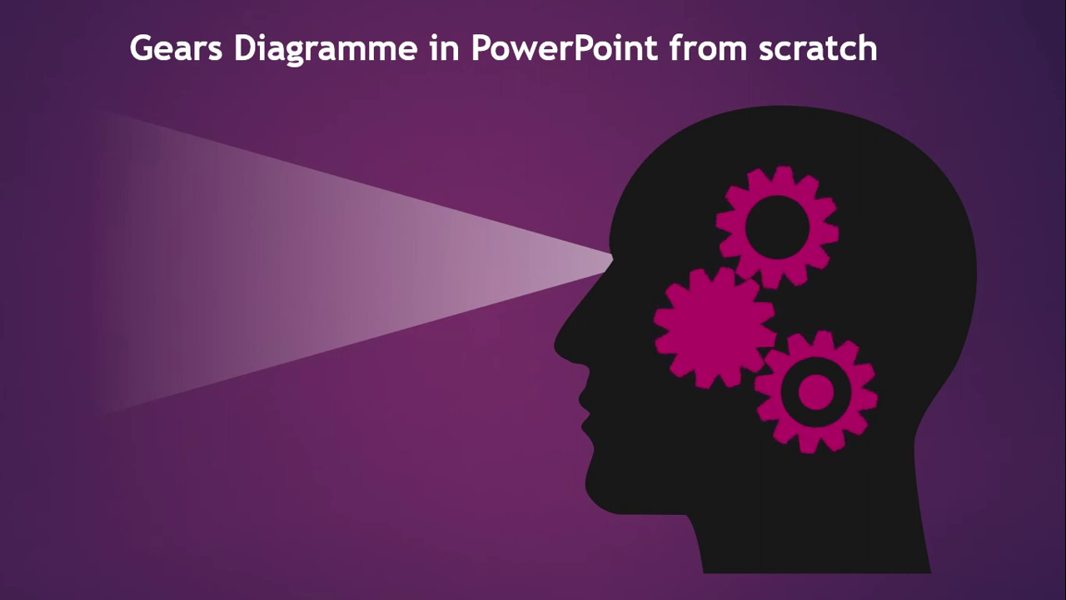
{"action": "right_click", "coordinate": [947, 368]}
{"action": "left_click", "coordinate": [921, 360]}
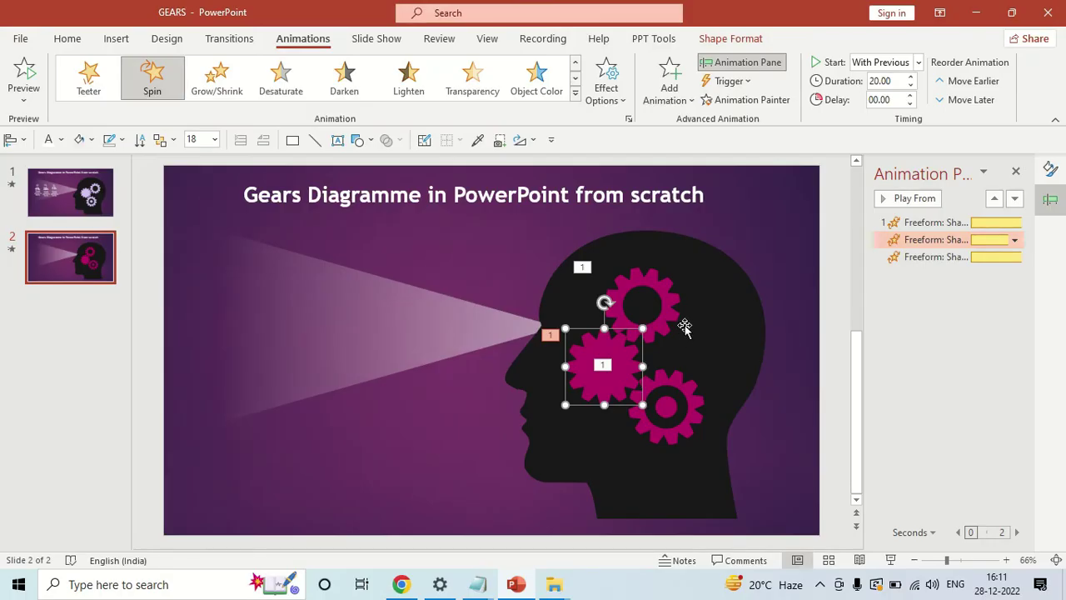
Step: On slide 1, select the target, magnifier and chart icons with the 49%, 20%, 12% boxes, then deselect
{"action": "left_click", "coordinate": [376, 348]}
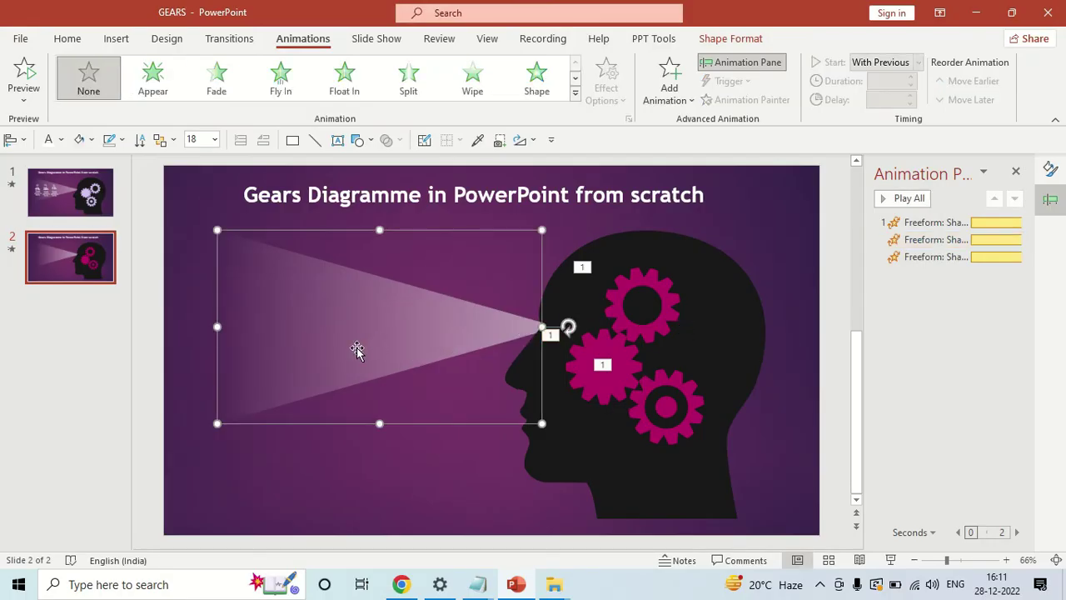
{"action": "left_click", "coordinate": [77, 202]}
{"action": "left_click", "coordinate": [372, 341]}
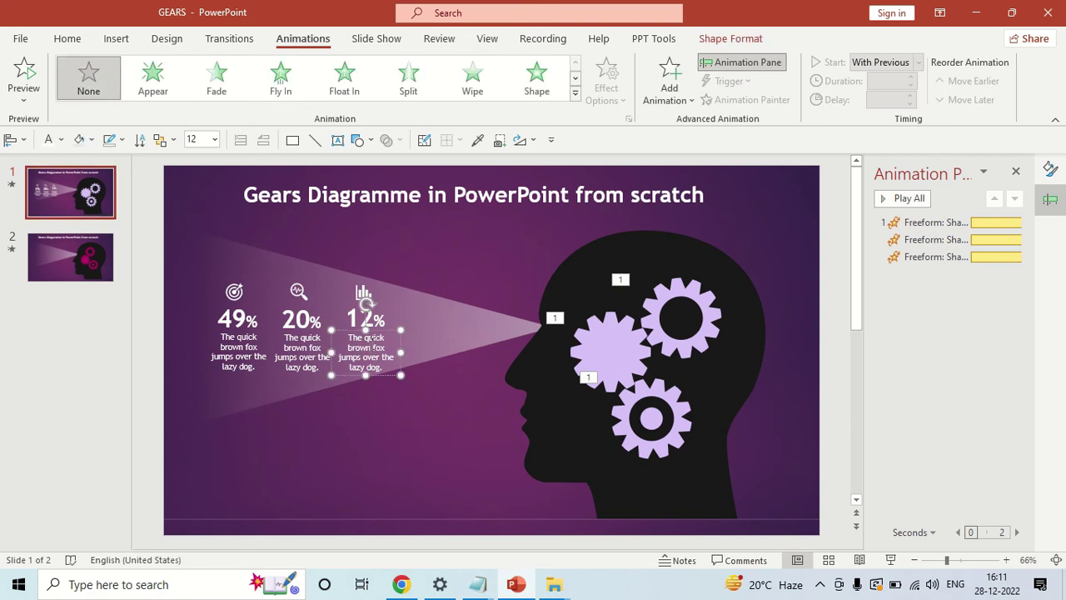
{"action": "left_click", "coordinate": [368, 315]}
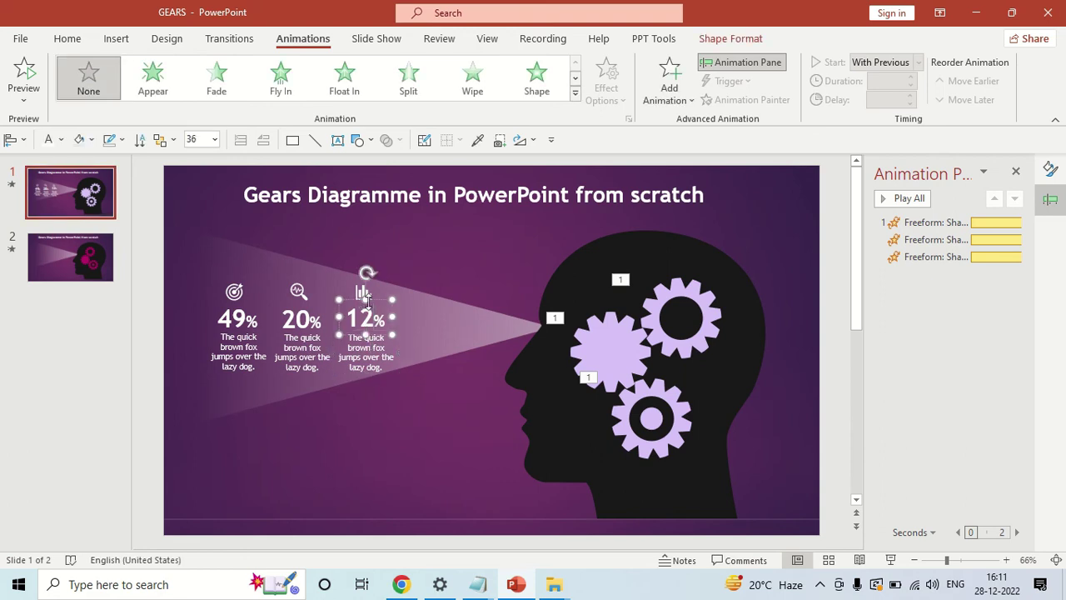
{"action": "left_click", "coordinate": [248, 315]}
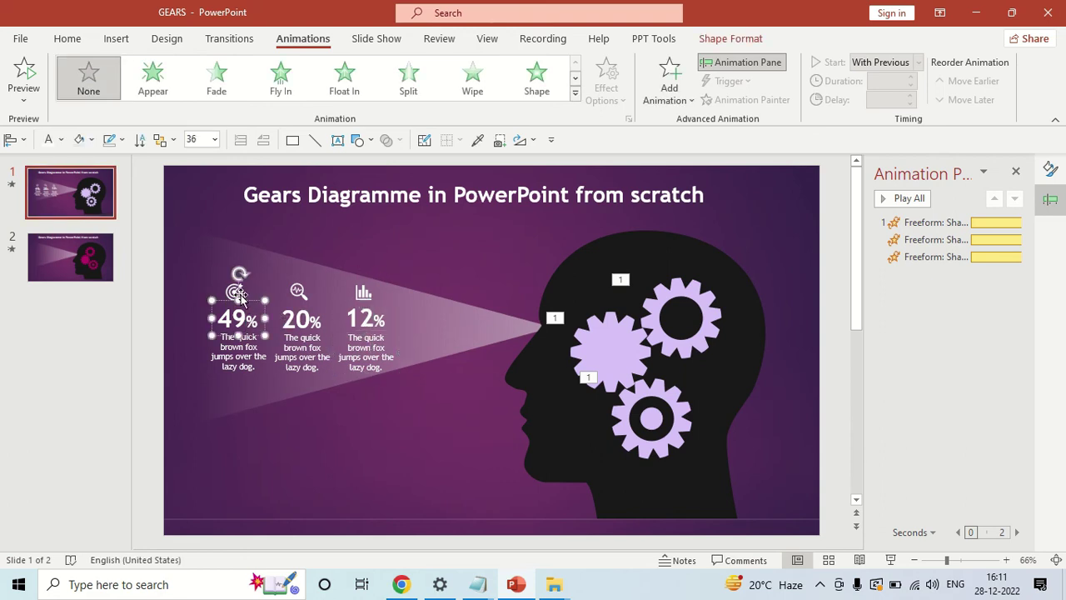
{"action": "left_click", "coordinate": [235, 291], "text": "shift"}
{"action": "left_click", "coordinate": [298, 292], "text": "shift"}
{"action": "left_click", "coordinate": [301, 318], "text": "shift"}
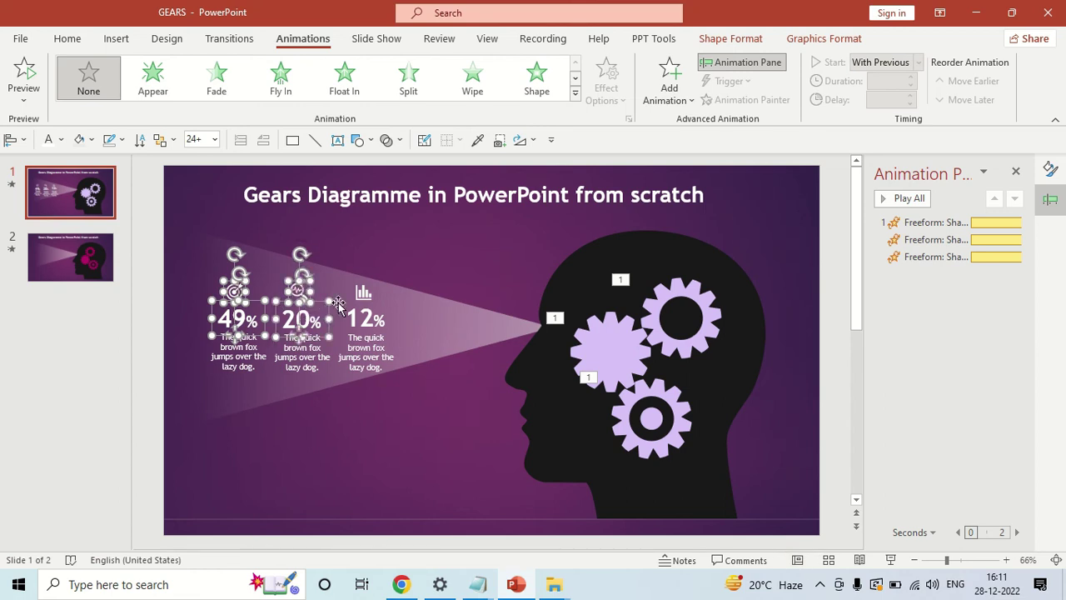
{"action": "left_click", "coordinate": [360, 318], "text": "shift"}
{"action": "left_click", "coordinate": [363, 292], "text": "shift"}
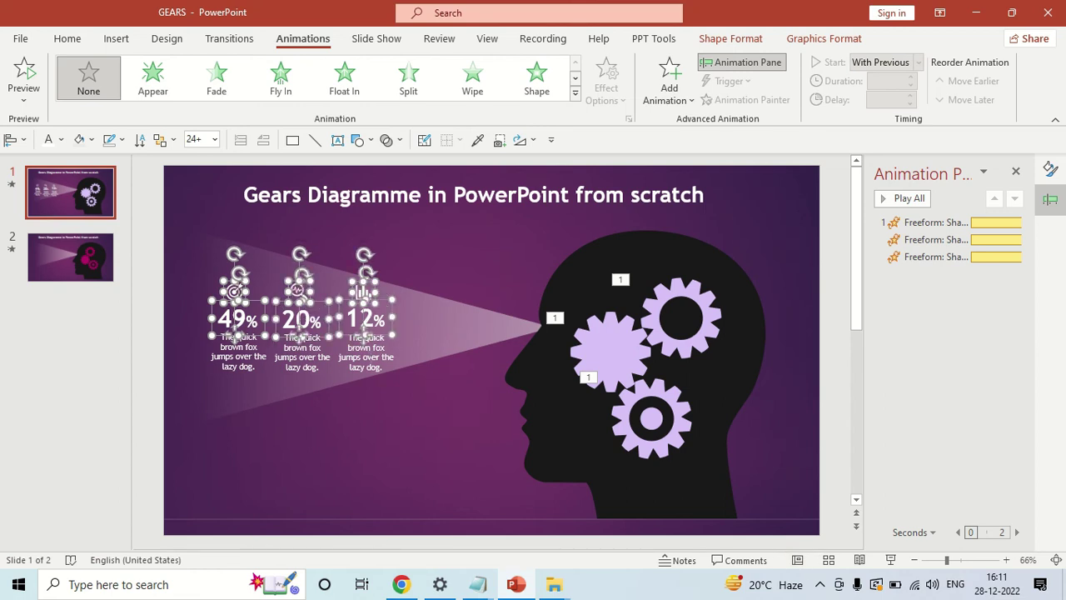
{"action": "left_click", "coordinate": [409, 436]}
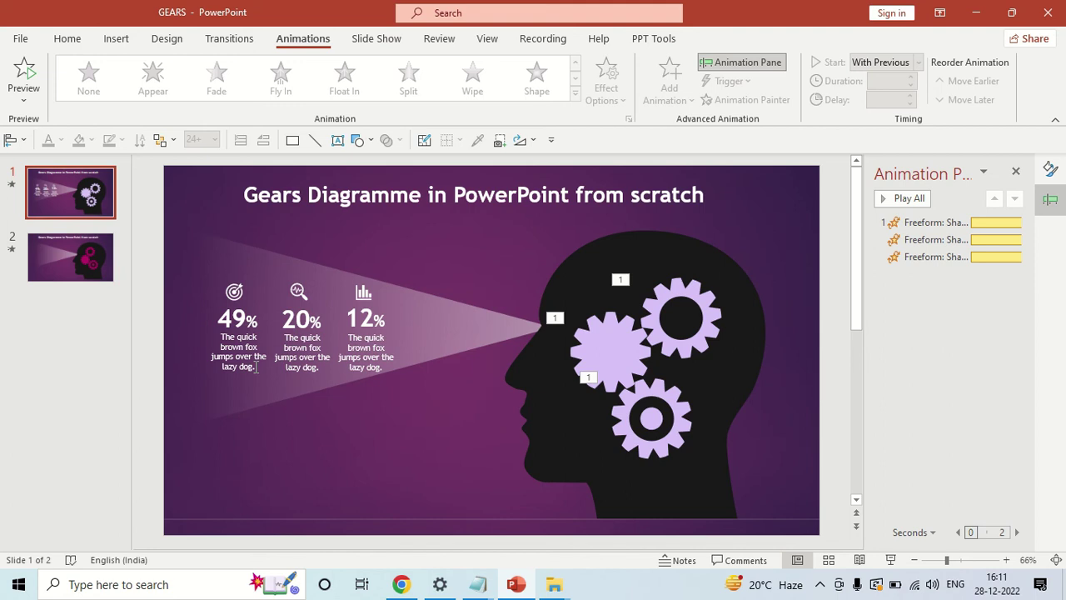
{"action": "left_click", "coordinate": [242, 358]}
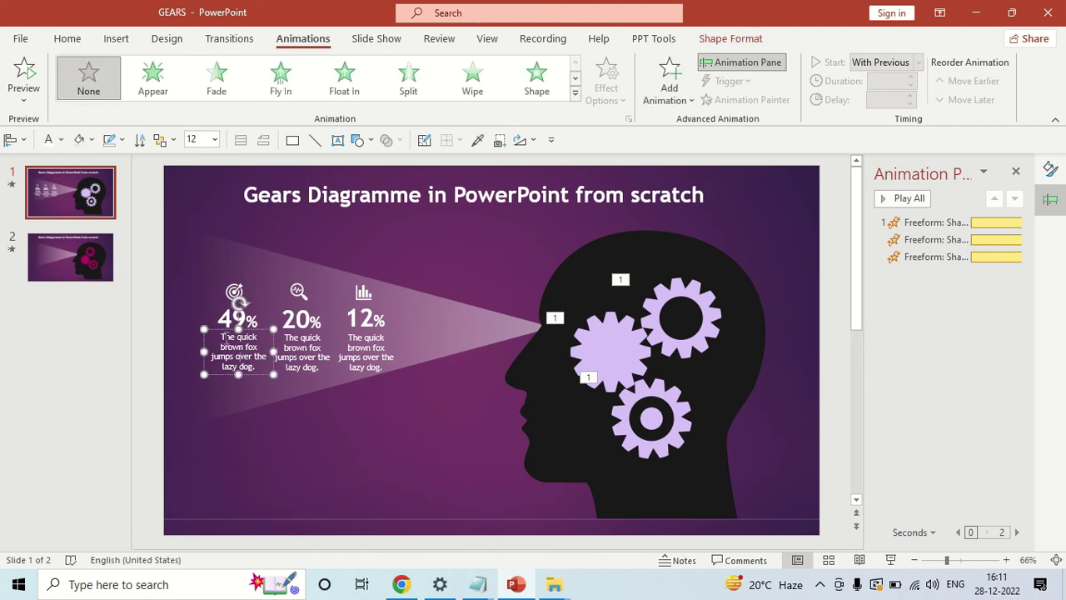
{"action": "left_click_drag", "start_coordinate": [220, 347], "coordinate": [260, 346]}
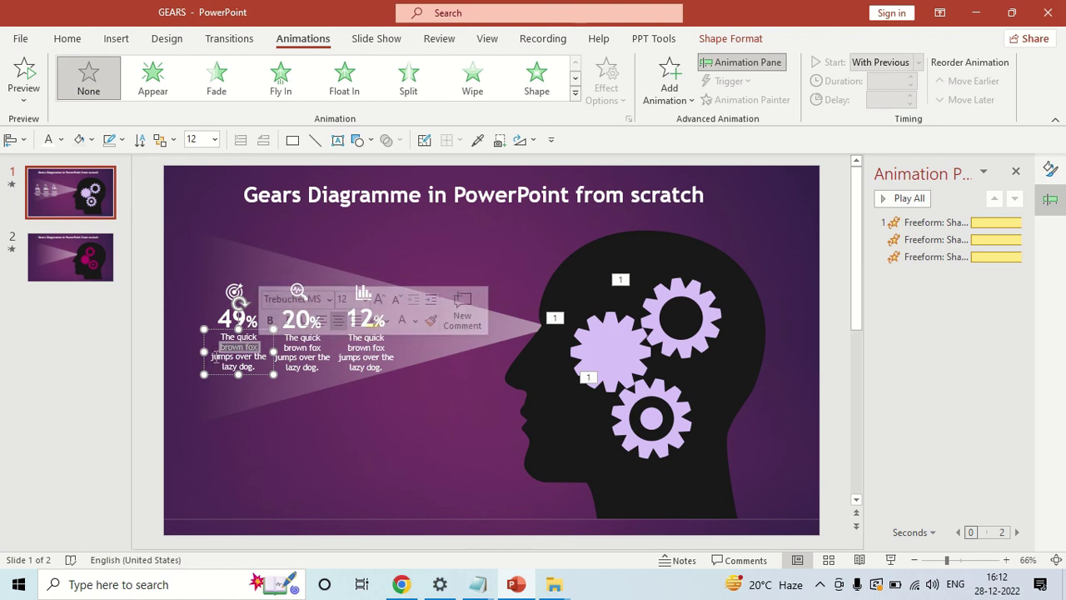
{"action": "left_click", "coordinate": [325, 422]}
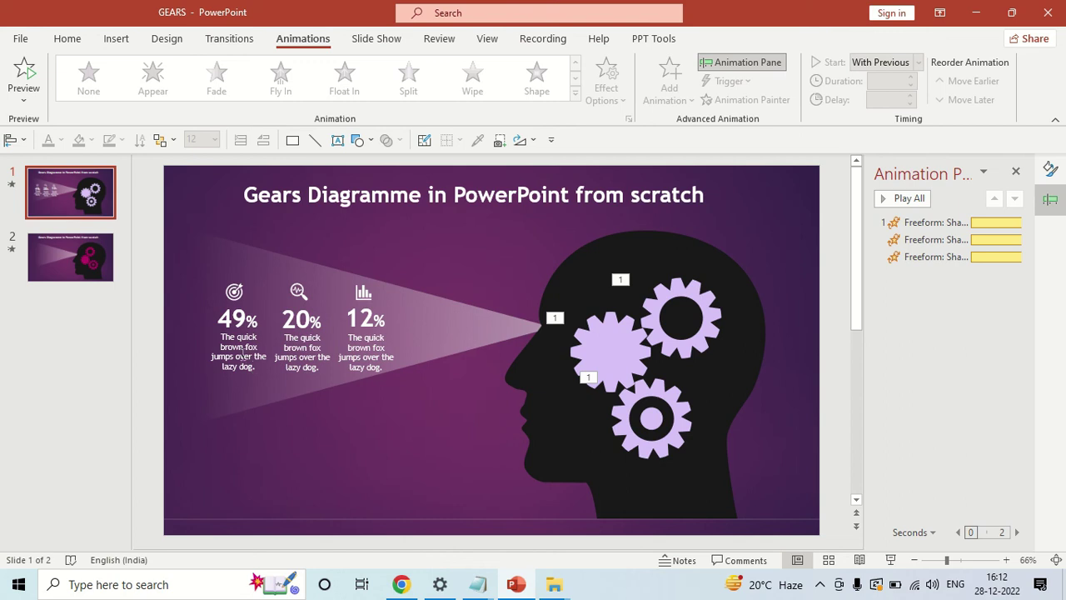
Step: On slide 1, select the target, magnifier and chart icons with their 49%, 20% and 12% boxes
{"action": "left_click", "coordinate": [242, 353]}
{"action": "left_click", "coordinate": [240, 303]}
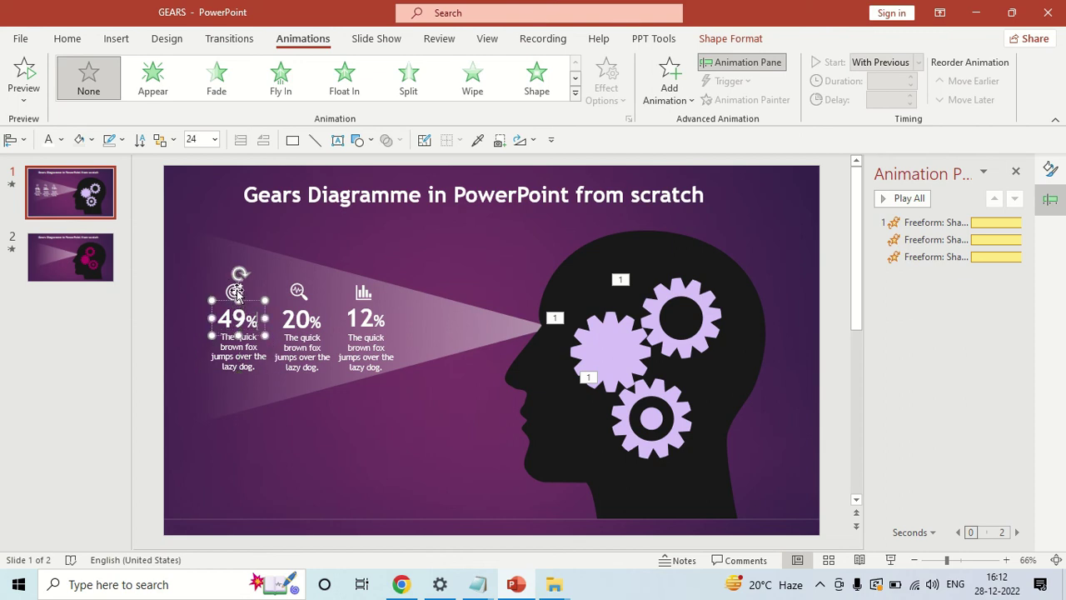
{"action": "left_click", "coordinate": [237, 295], "text": "shift"}
{"action": "left_click", "coordinate": [297, 292], "text": "shift"}
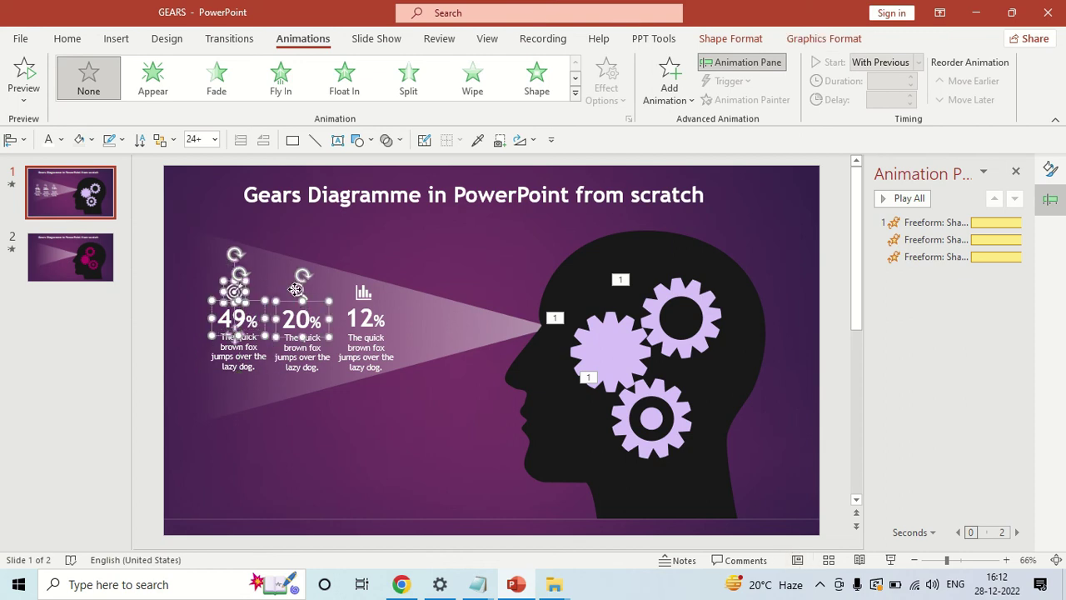
{"action": "left_click", "coordinate": [295, 289], "text": "shift"}
{"action": "left_click", "coordinate": [363, 292], "text": "shift"}
{"action": "left_click", "coordinate": [373, 317], "text": "shift"}
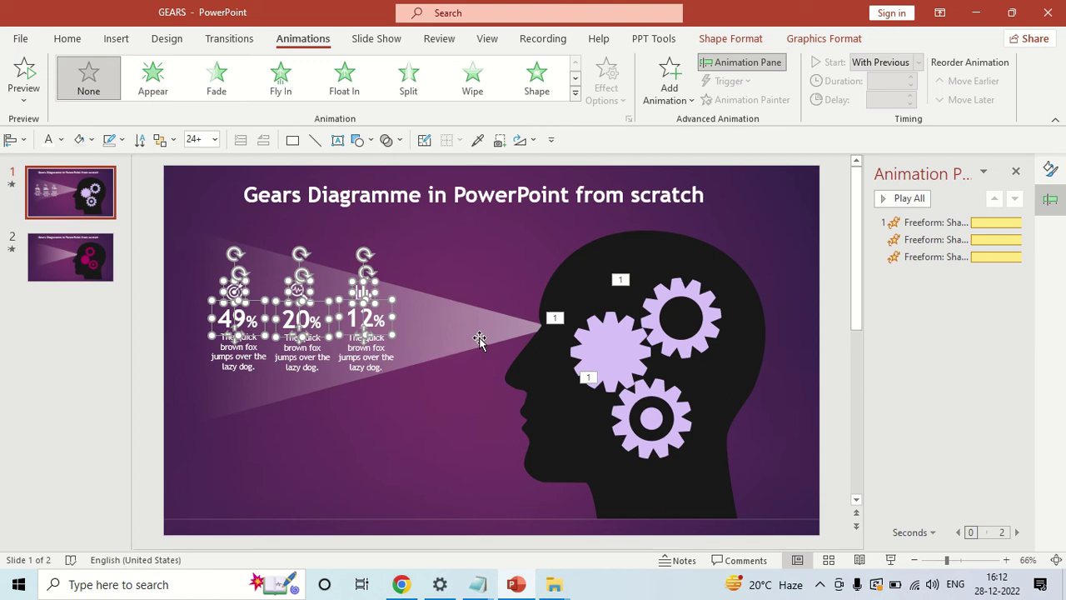
Step: Paste the icons and percentages onto slide 2's light beam and dismiss the paste options
{"action": "left_click", "coordinate": [104, 266]}
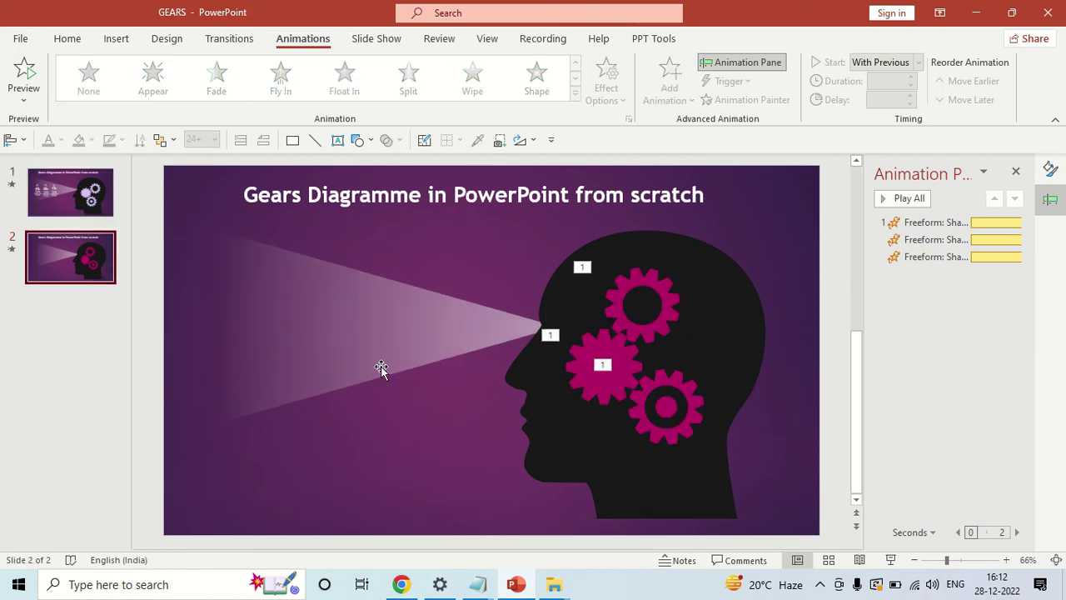
{"action": "key", "text": "ctrl+v"}
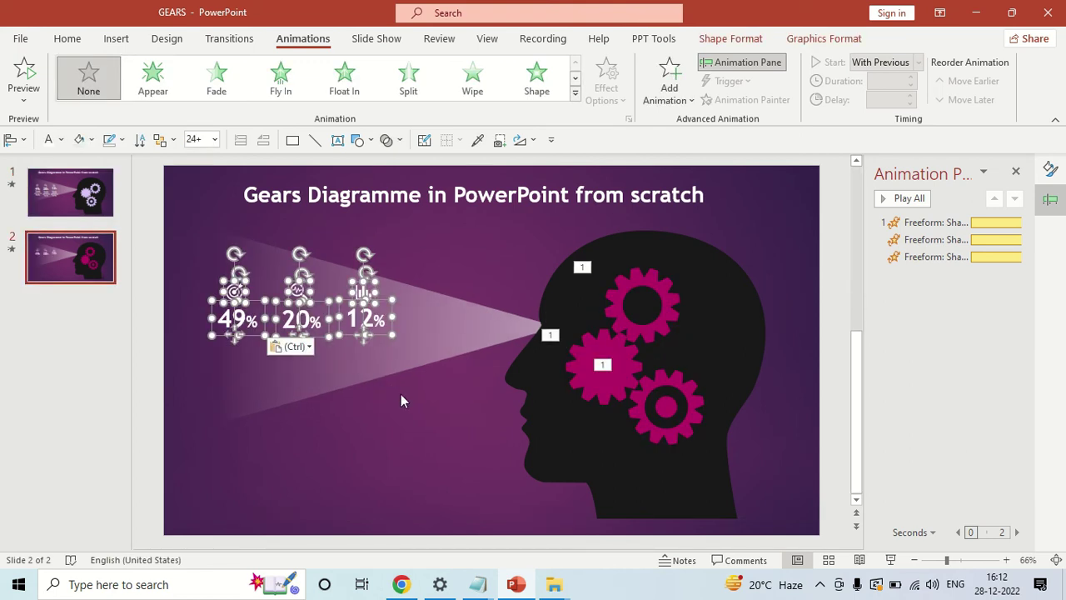
{"action": "left_click", "coordinate": [404, 398]}
{"action": "key", "text": "Page_Up"}
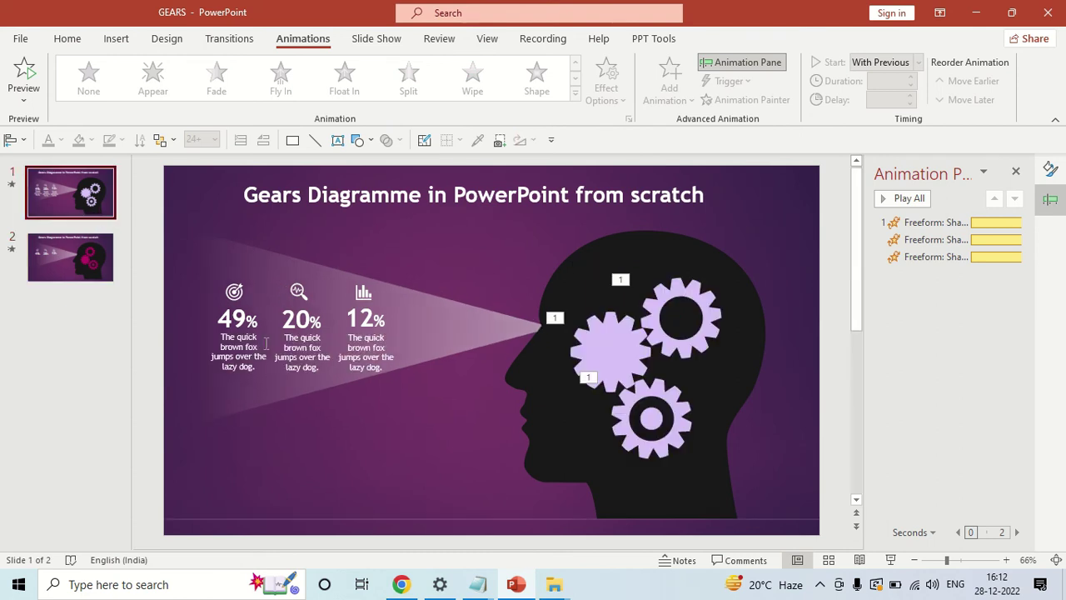
{"action": "left_click", "coordinate": [100, 267]}
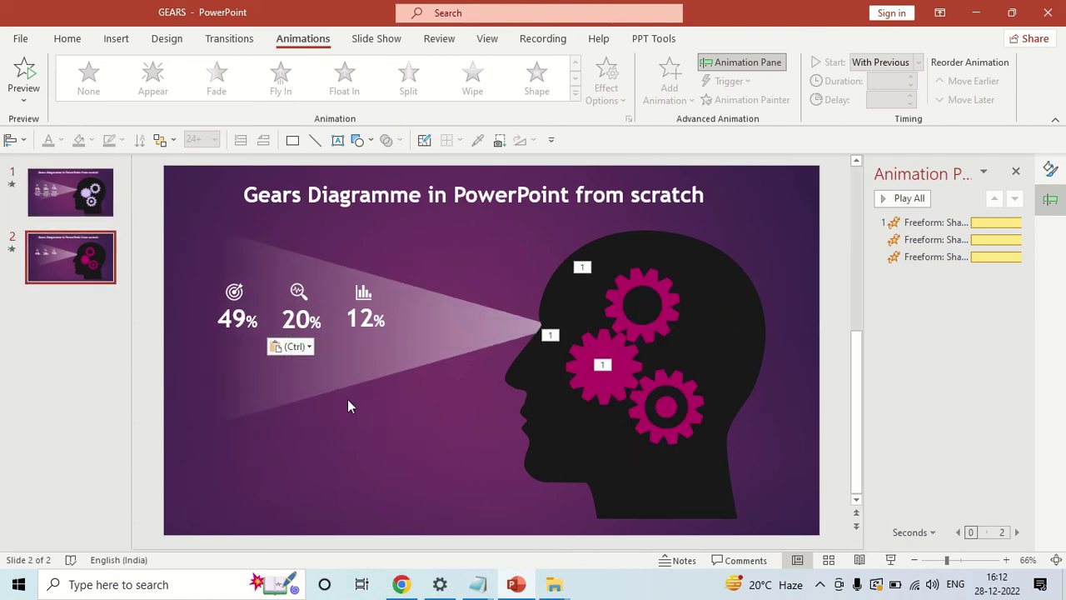
{"action": "left_click", "coordinate": [391, 356]}
{"action": "left_click", "coordinate": [391, 447]}
{"action": "left_click", "coordinate": [308, 347]}
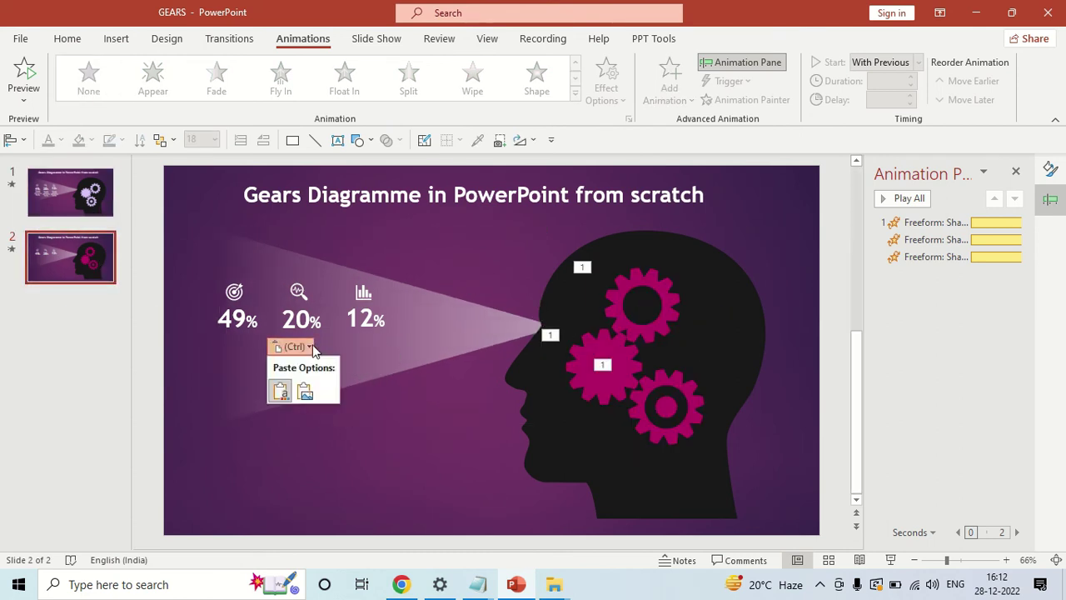
{"action": "left_click", "coordinate": [391, 391]}
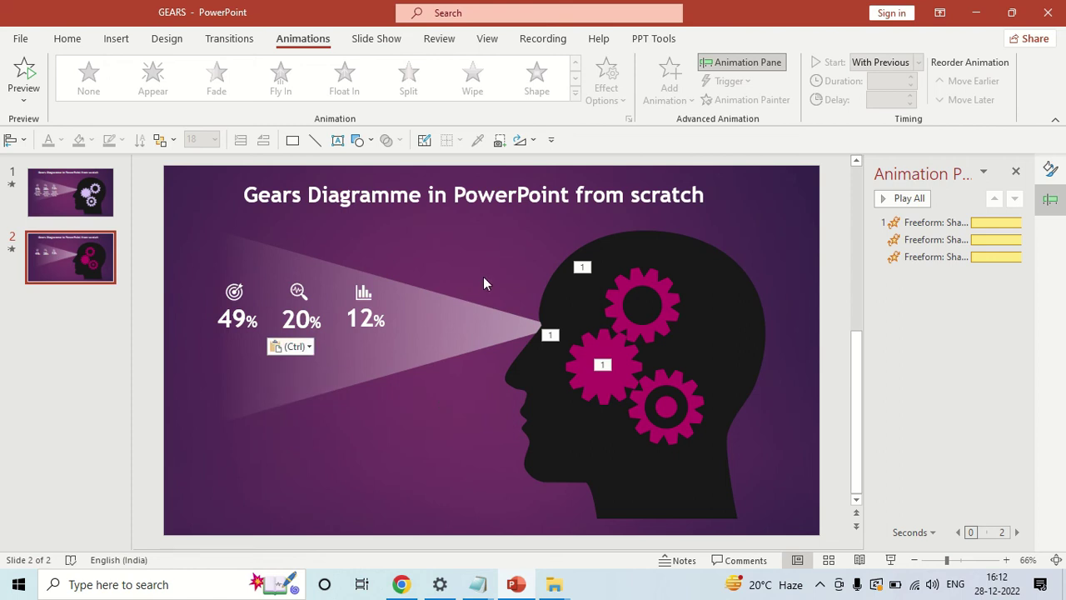
{"action": "key", "text": "Escape"}
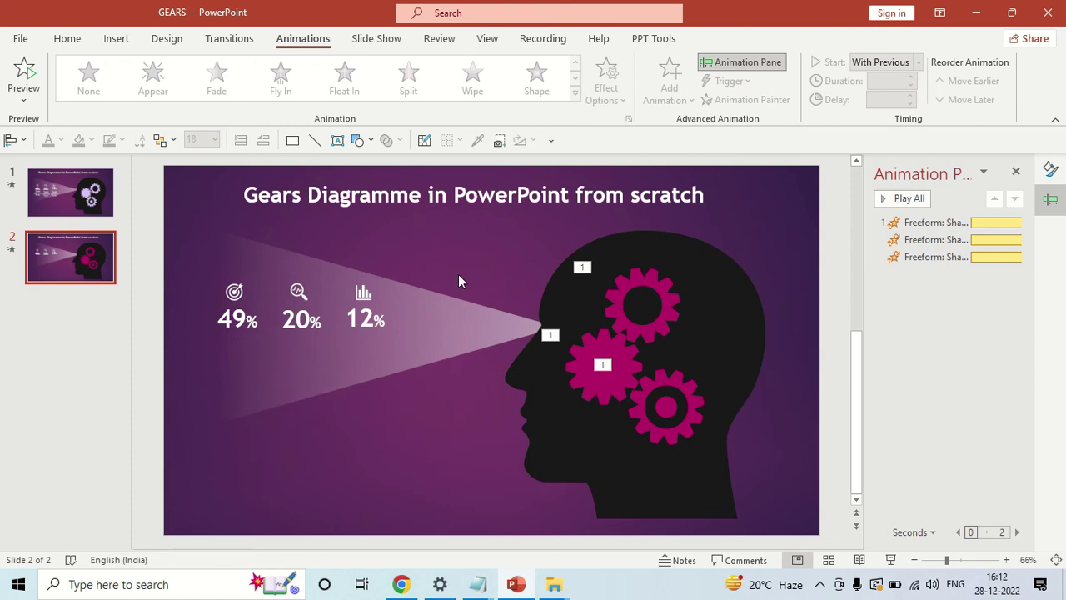
Step: Draw a new text box below the 49% stat on slide 2
{"action": "left_click", "coordinate": [132, 42]}
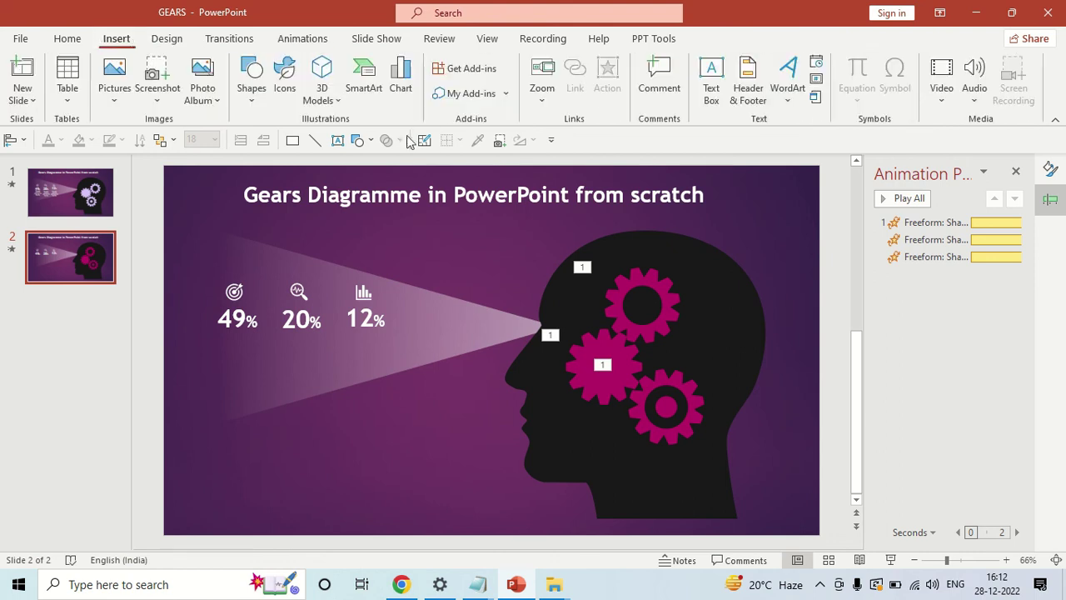
{"action": "left_click", "coordinate": [714, 87]}
{"action": "left_click_drag", "start_coordinate": [224, 383], "coordinate": [330, 457]}
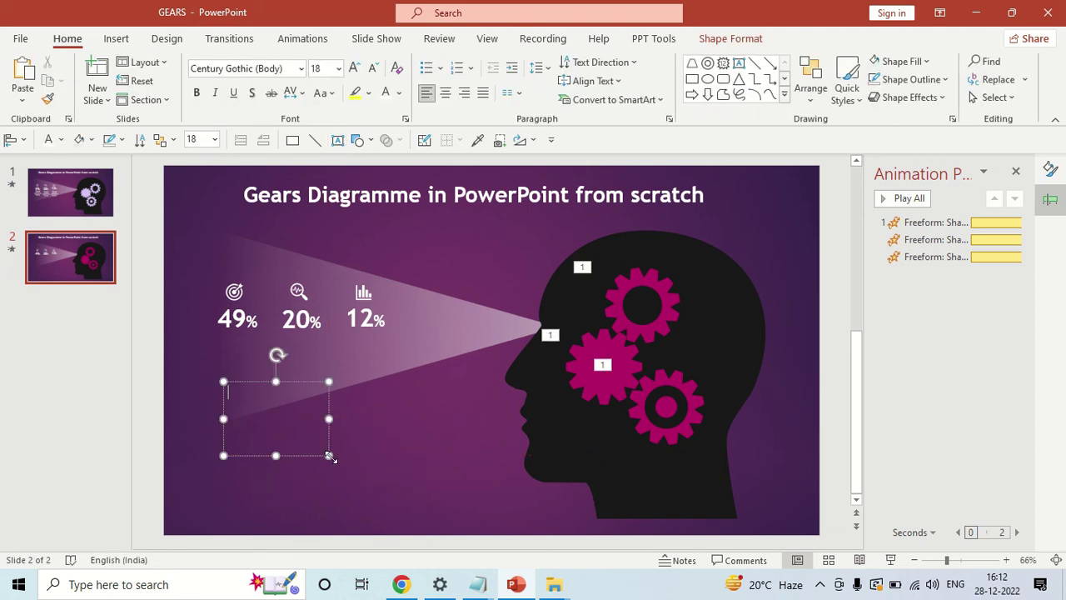
{"action": "scroll", "coordinate": [224, 406], "scroll_direction": "up", "scroll_amount": 4}
{"action": "scroll", "coordinate": [226, 414], "scroll_direction": "up", "scroll_amount": 4}
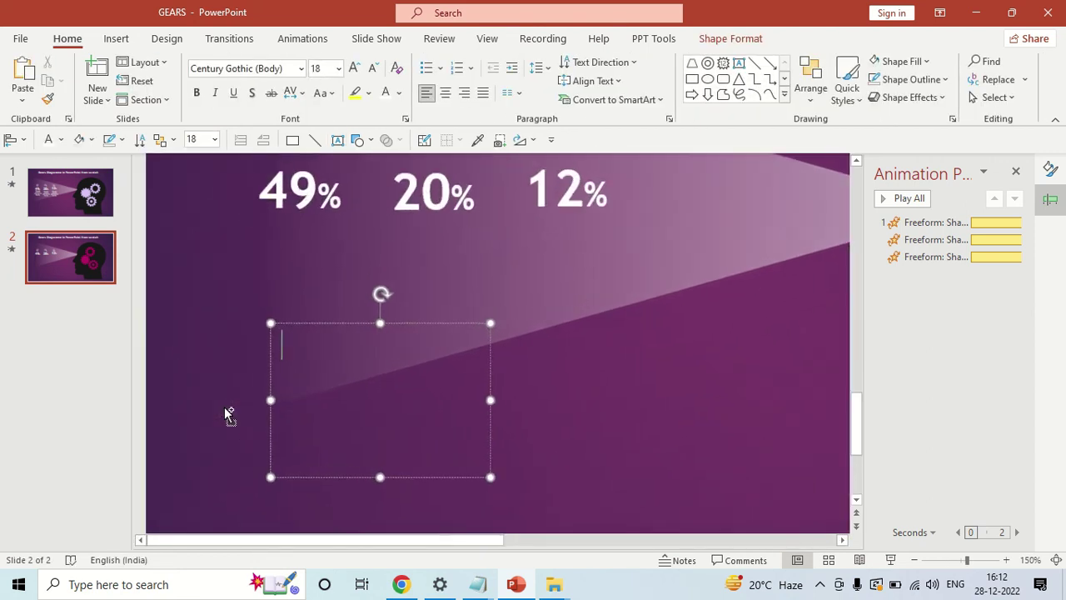
{"action": "scroll", "coordinate": [226, 414], "scroll_direction": "up", "scroll_amount": 5}
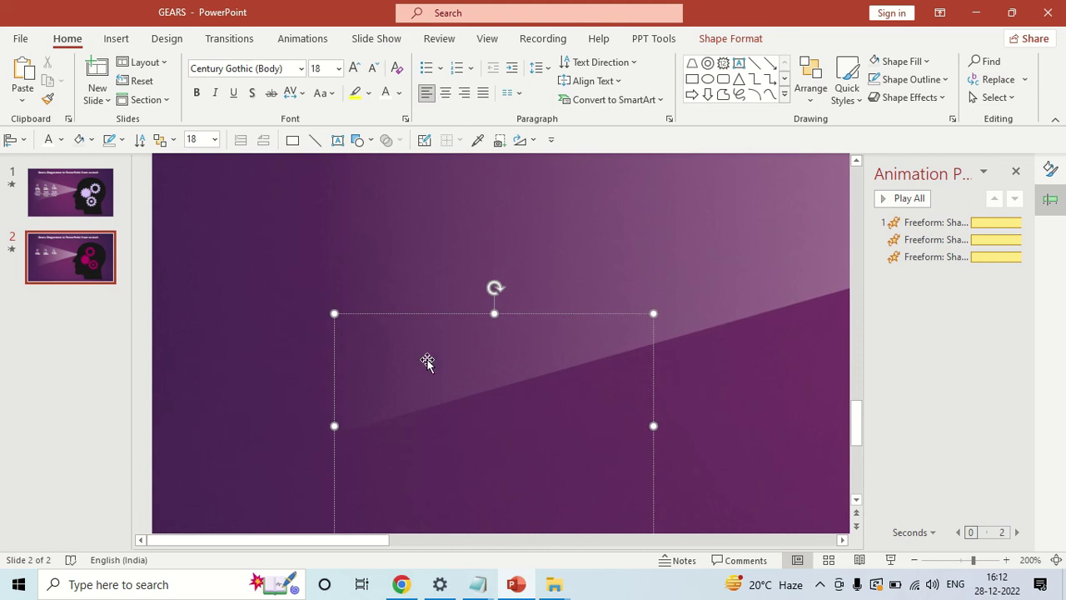
Step: Enter =rand(1) to fill it with 'The quick brown fox jumps over the lazy dog.' text
{"action": "type", "text": "="}
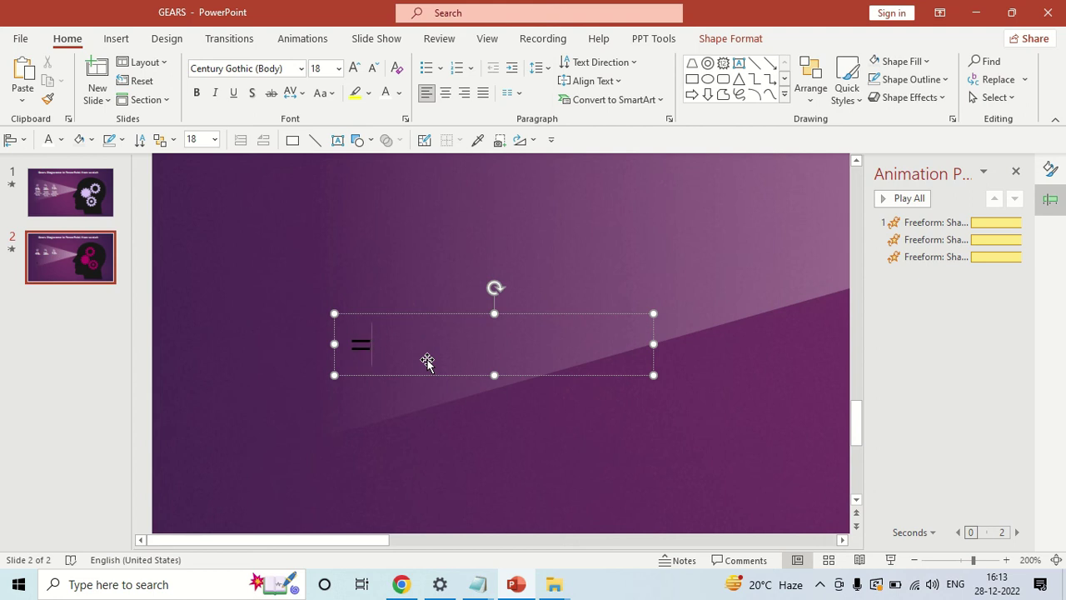
{"action": "type", "text": "rand"}
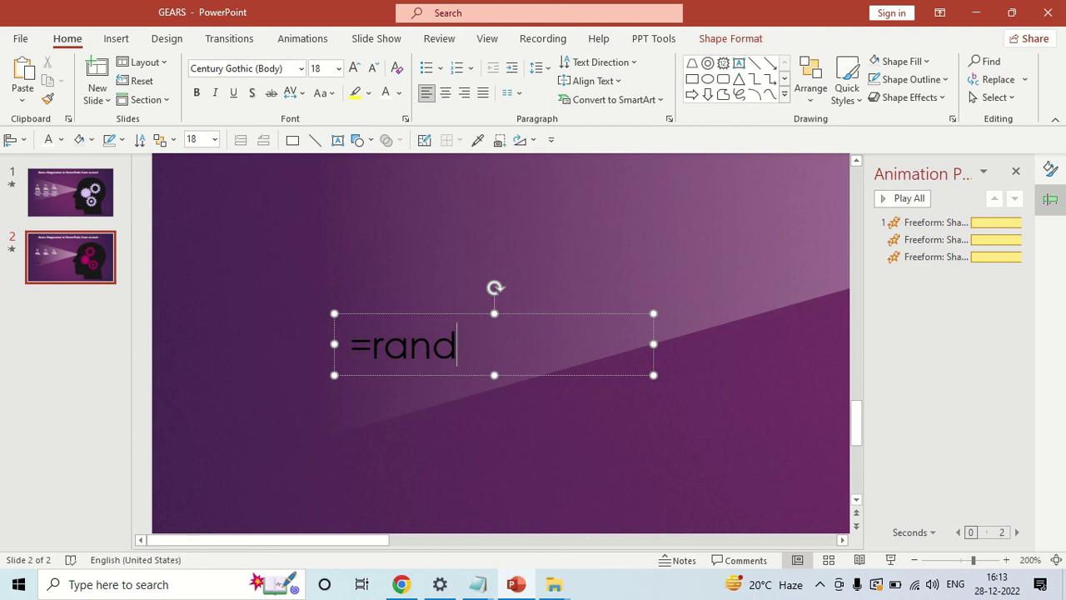
{"action": "type", "text": "()"}
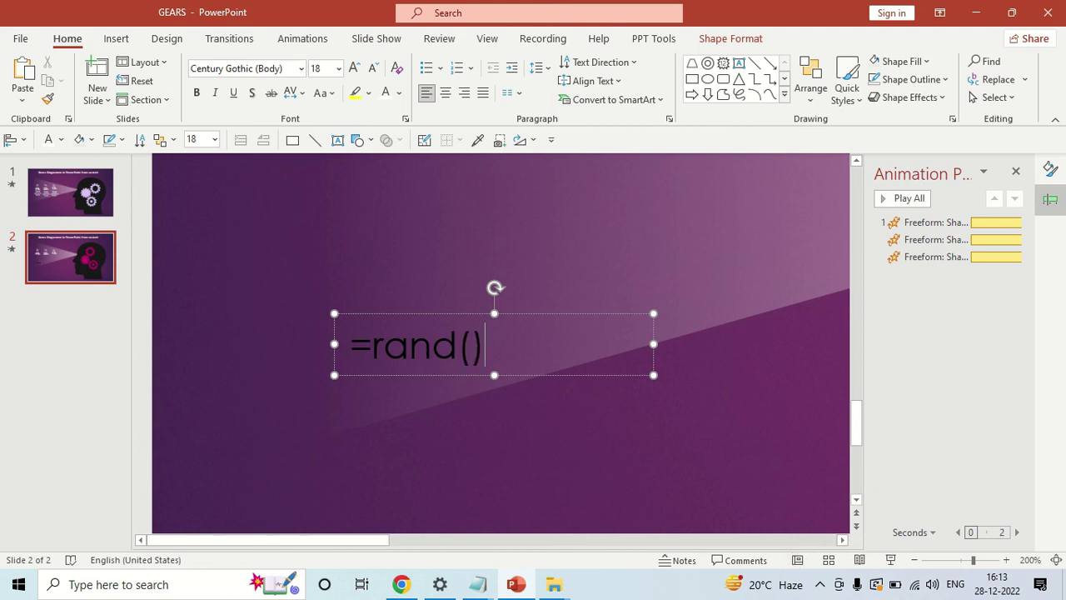
{"action": "key", "text": "Left"}
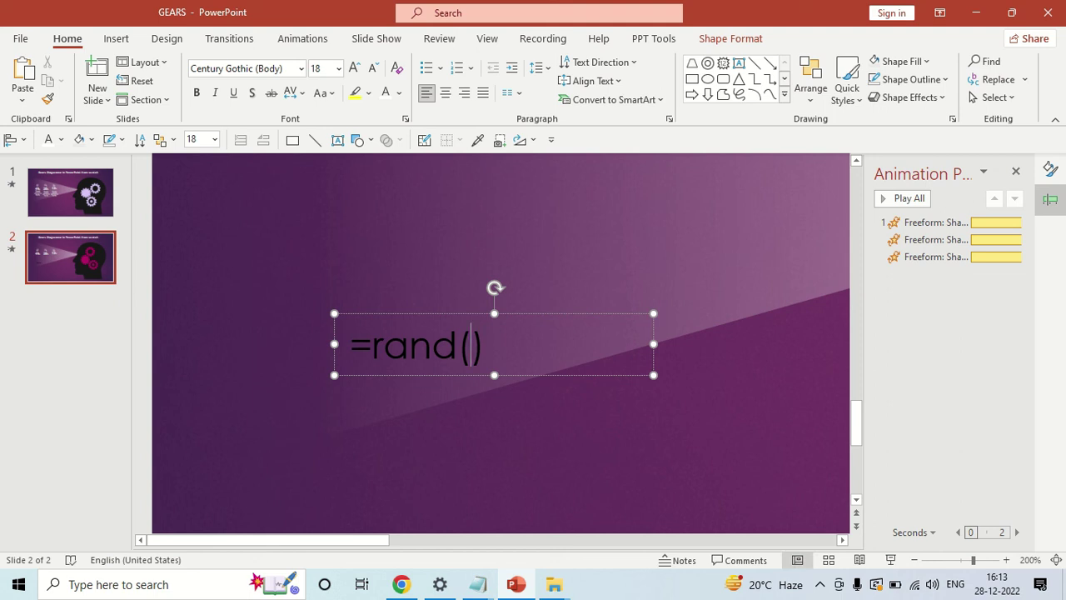
{"action": "type", "text": "1"}
{"action": "left_click", "coordinate": [506, 344]}
{"action": "key", "text": "Return"}
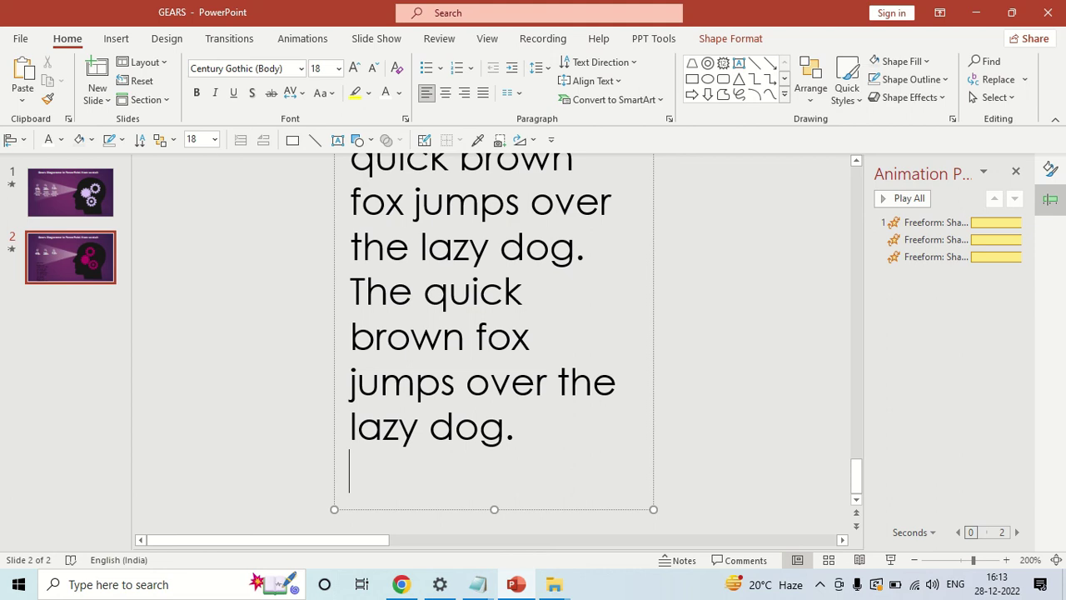
Step: Widen the sample paragraph box and place it below the 49%, 20% and 12% statistics
{"action": "scroll", "coordinate": [424, 364], "scroll_direction": "down", "scroll_amount": 3, "text": "ctrl"}
{"action": "scroll", "coordinate": [424, 364], "scroll_direction": "down", "scroll_amount": 3, "text": "ctrl"}
{"action": "scroll", "coordinate": [424, 364], "scroll_direction": "down", "scroll_amount": 3, "text": "ctrl"}
{"action": "scroll", "coordinate": [424, 364], "scroll_direction": "down", "scroll_amount": 3, "text": "ctrl"}
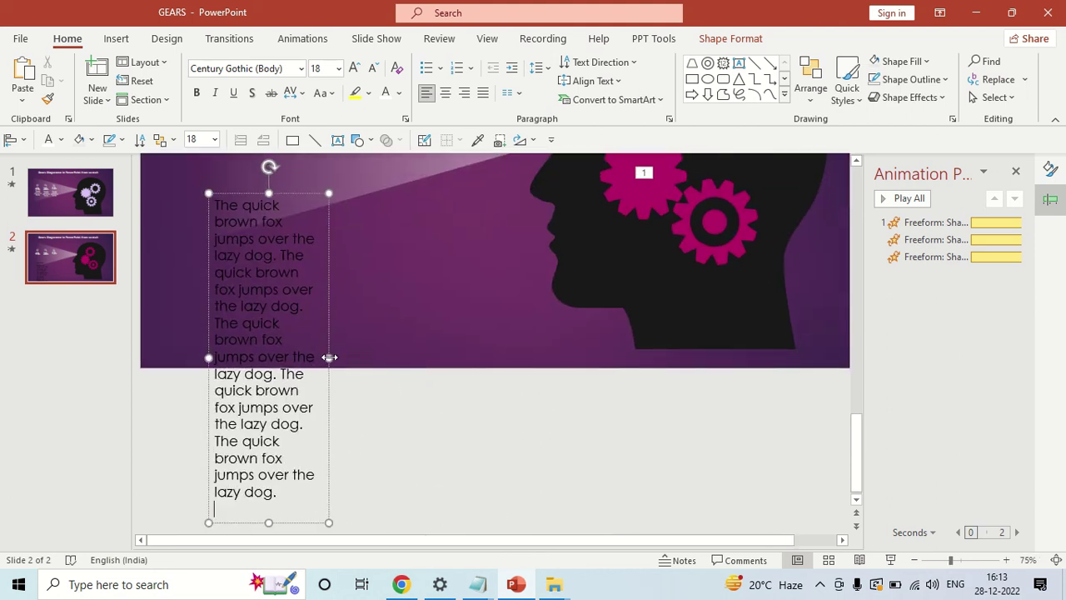
{"action": "left_click_drag", "start_coordinate": [329, 357], "coordinate": [470, 350]}
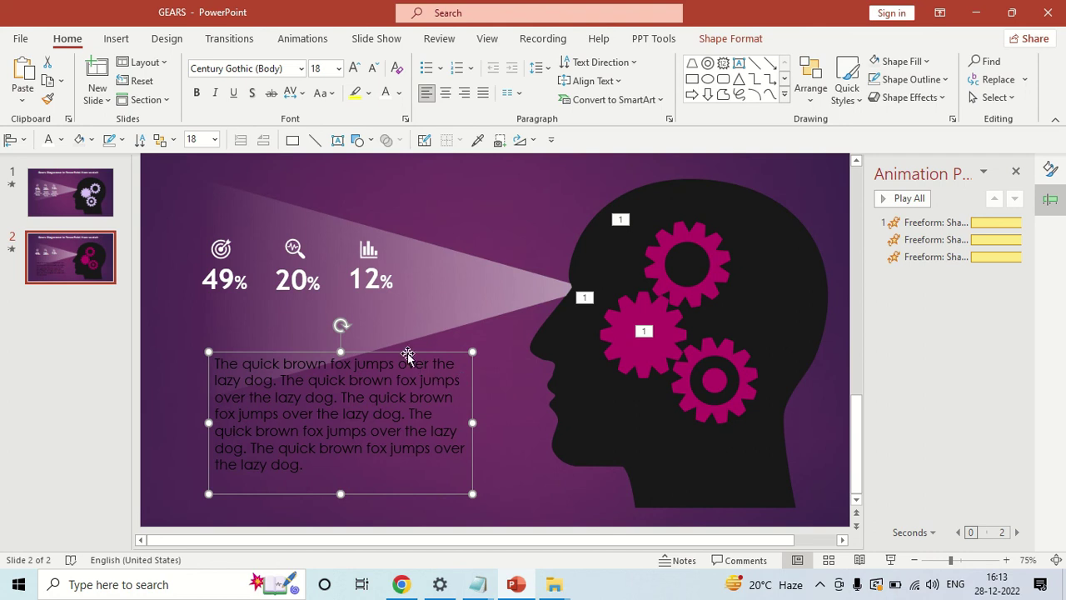
{"action": "left_click_drag", "start_coordinate": [406, 352], "coordinate": [428, 364]}
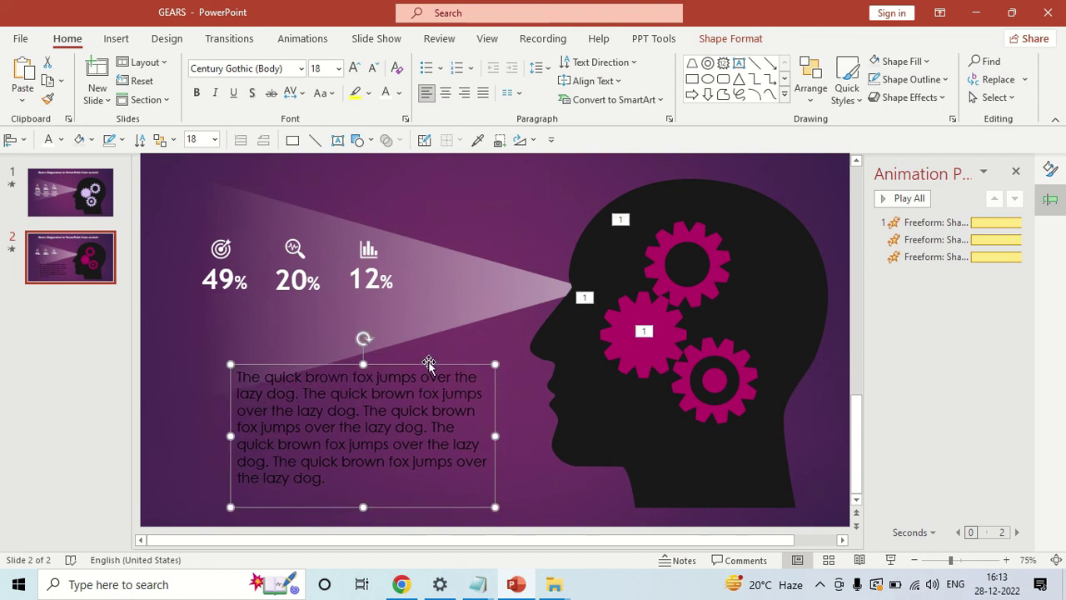
{"action": "left_click", "coordinate": [391, 460]}
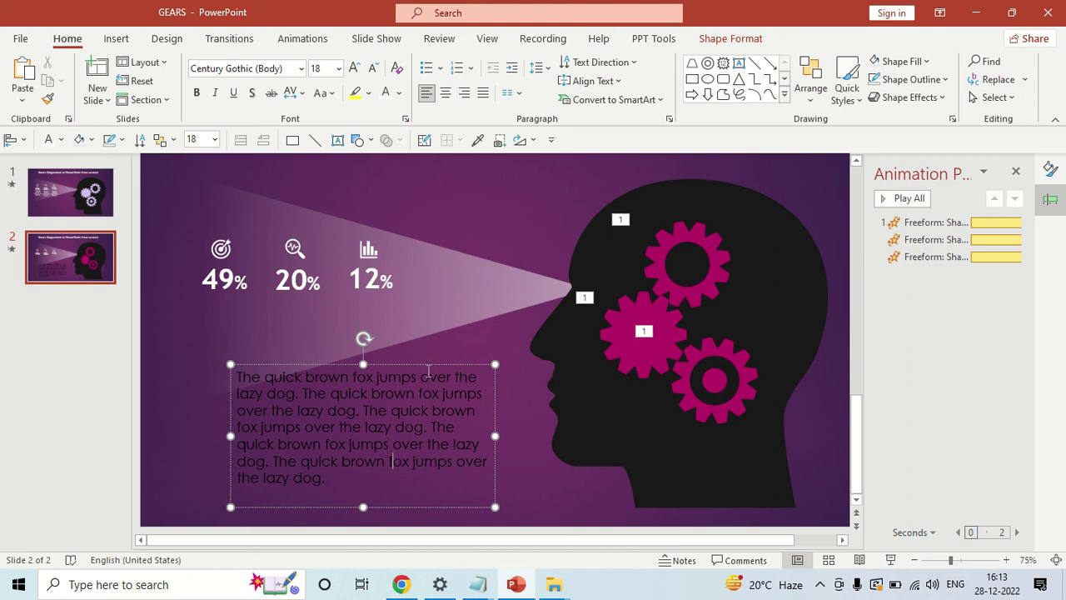
{"action": "left_click_drag", "start_coordinate": [427, 359], "coordinate": [405, 346]}
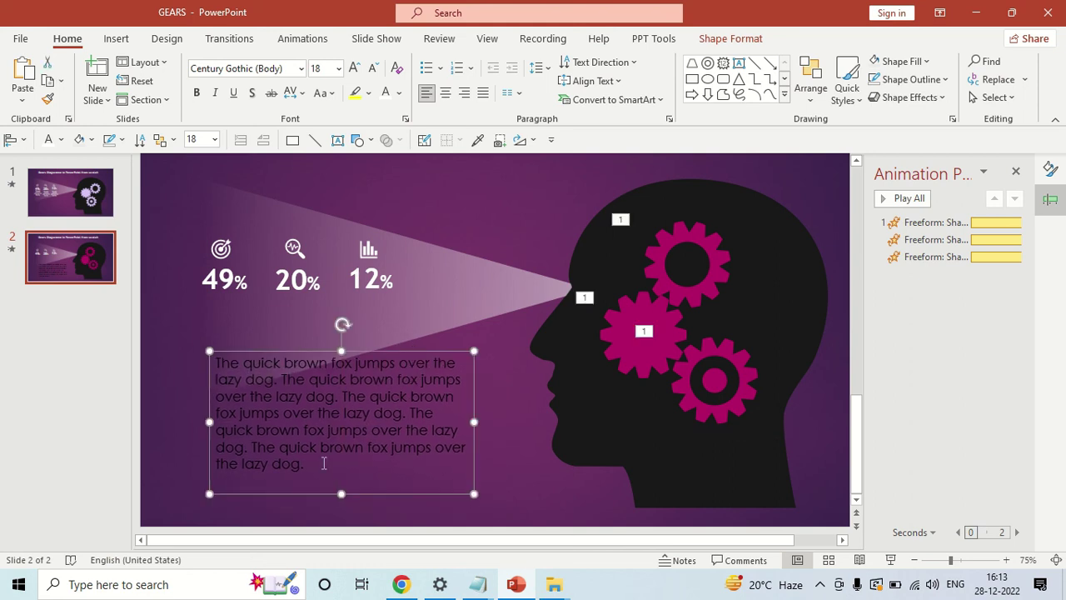
{"action": "left_click_drag", "start_coordinate": [316, 464], "coordinate": [222, 377]}
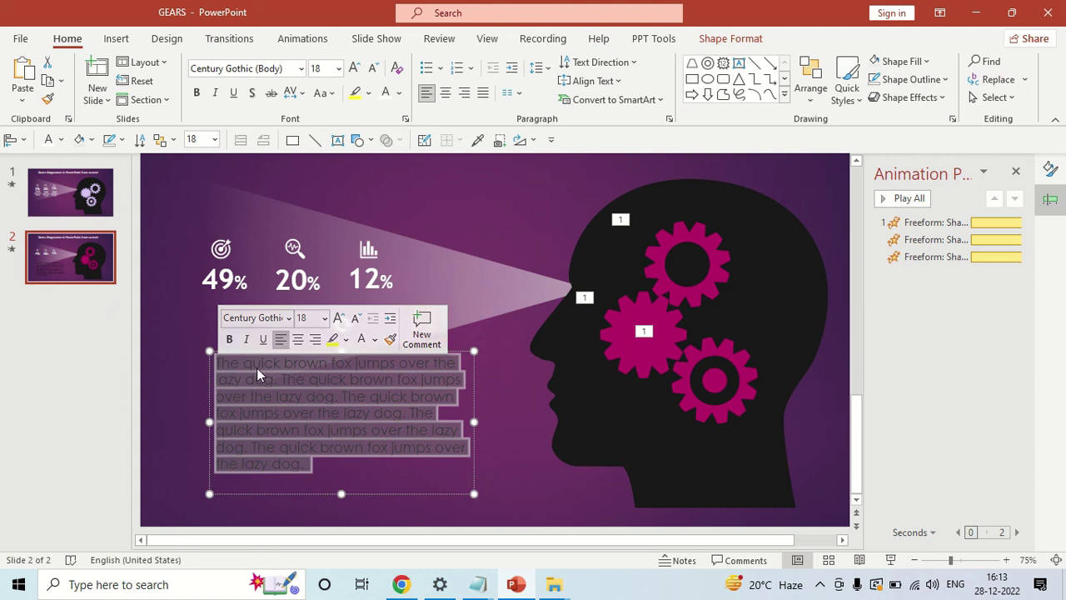
Step: Compare with the caption under 49% on slide 1, then return to slide 2
{"action": "left_click", "coordinate": [90, 215]}
{"action": "left_click", "coordinate": [225, 336]}
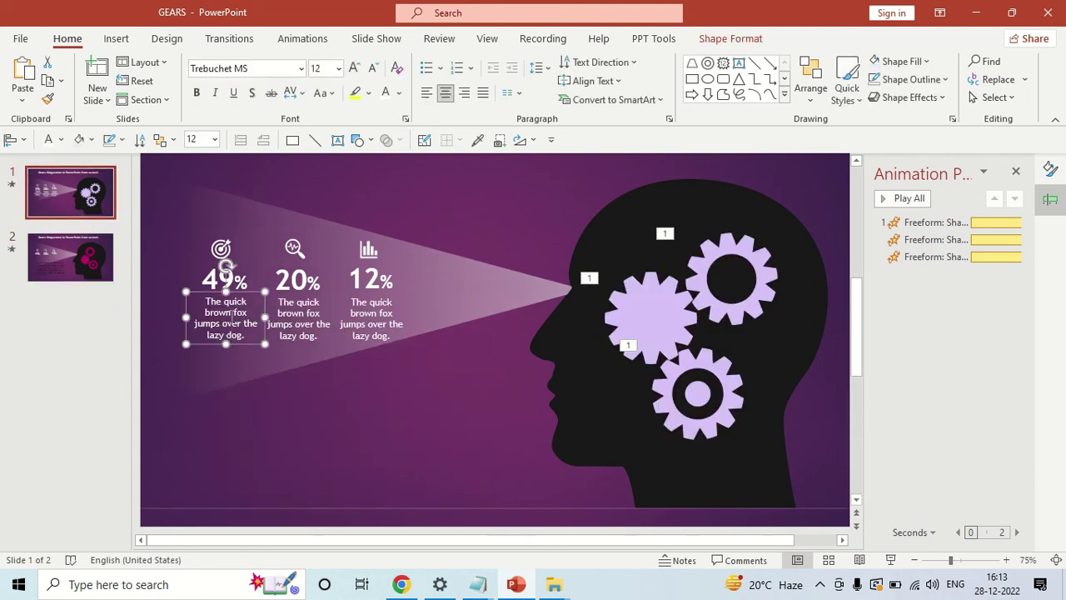
{"action": "left_click", "coordinate": [107, 268]}
{"action": "left_click", "coordinate": [358, 407]}
Step: Undo back to the formula and change it to =rand(1,1) for a single sample sentence
{"action": "key", "text": "ctrl+z"}
{"action": "key", "text": "ctrl+z"}
{"action": "key", "text": "ctrl+z"}
{"action": "key", "text": "ctrl+z"}
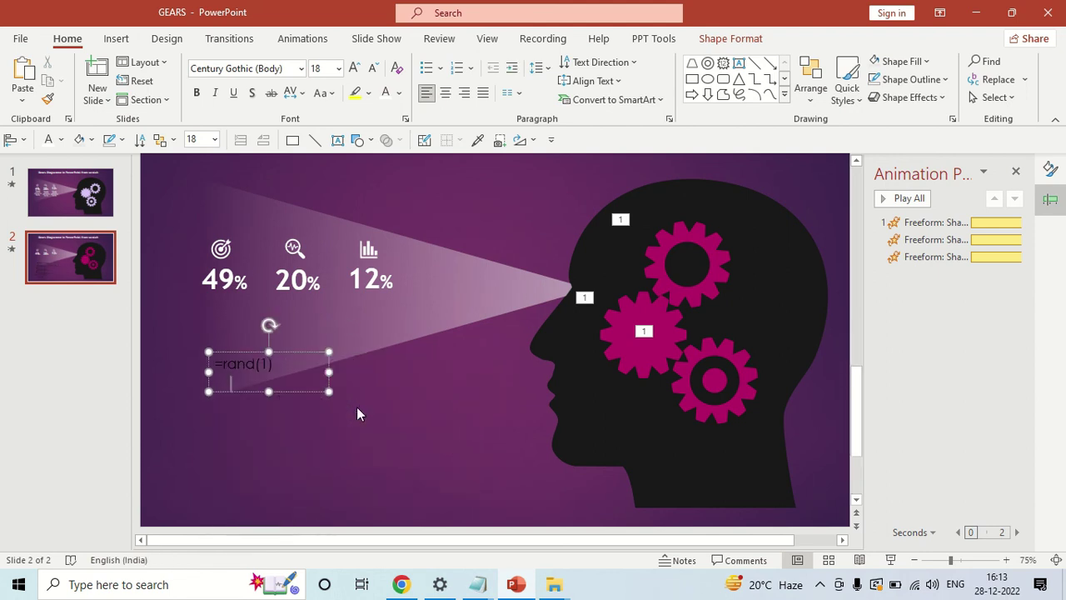
{"action": "left_click", "coordinate": [280, 364]}
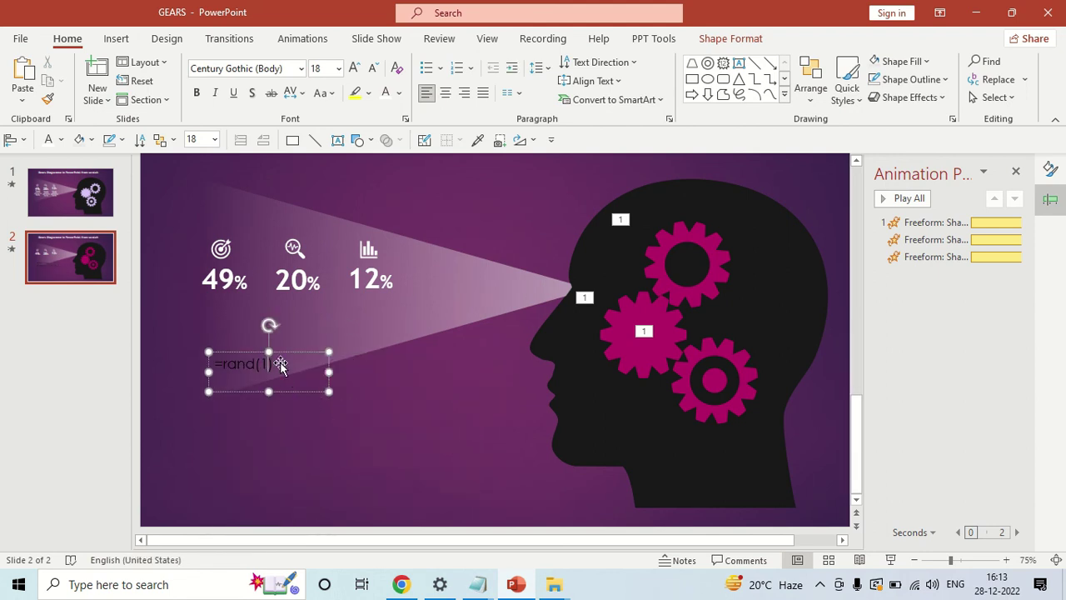
{"action": "key", "text": "Left"}
{"action": "type", "text": ",1"}
{"action": "key", "text": "Return"}
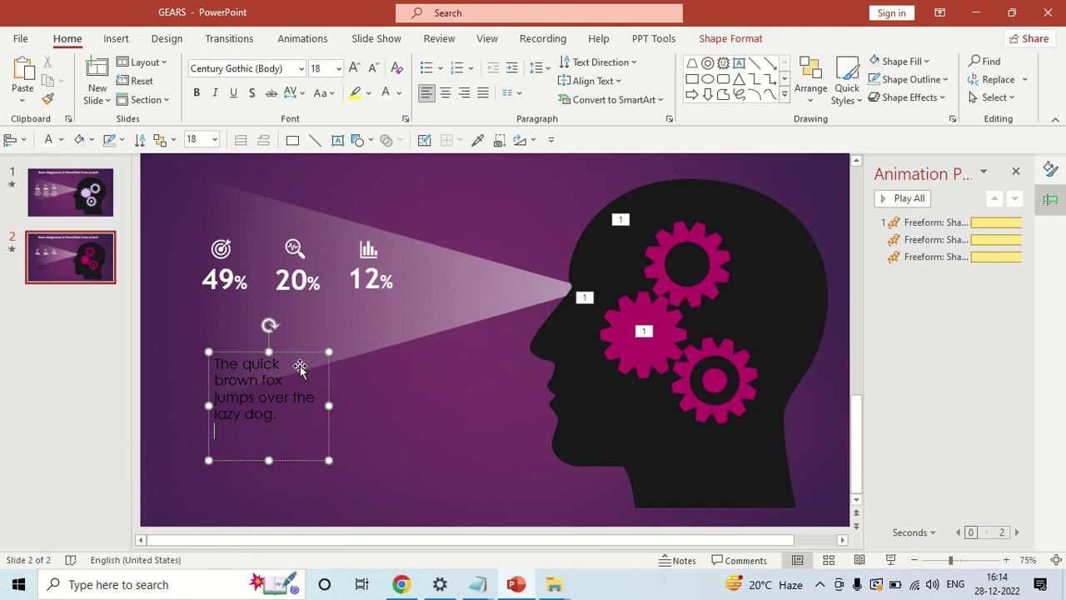
{"action": "key", "text": "BackSpace"}
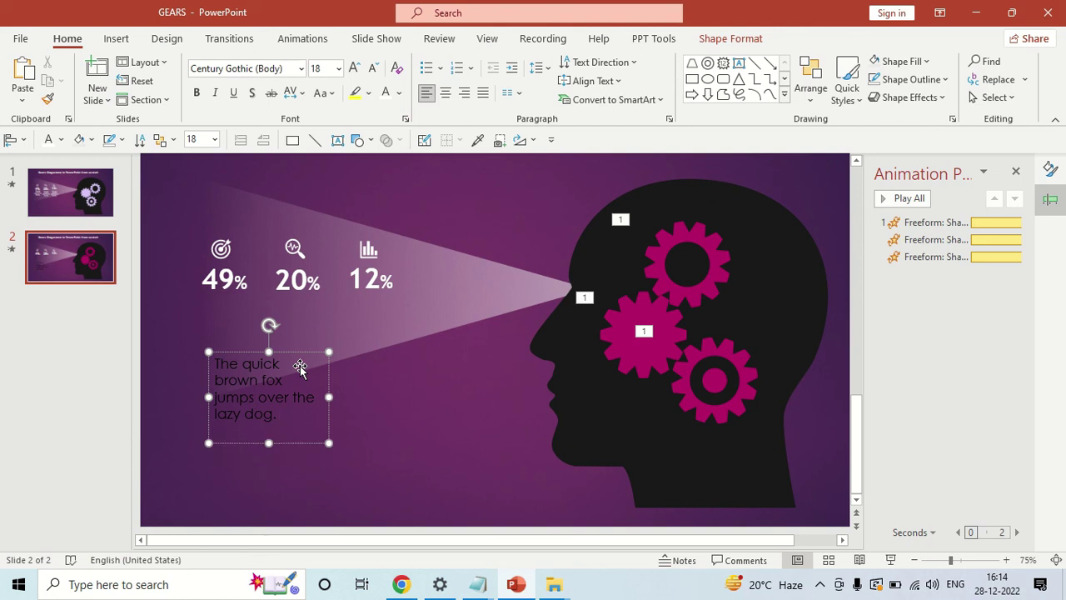
Step: Make the caption white, 12 pt and centred, narrowed and placed under the 49% statistic
{"action": "mouse_move", "coordinate": [329, 397]}
{"action": "left_mouse_down"}
{"action": "mouse_move", "coordinate": [382, 395]}
{"action": "mouse_move", "coordinate": [303, 402]}
{"action": "mouse_move", "coordinate": [317, 408]}
{"action": "left_mouse_up"}
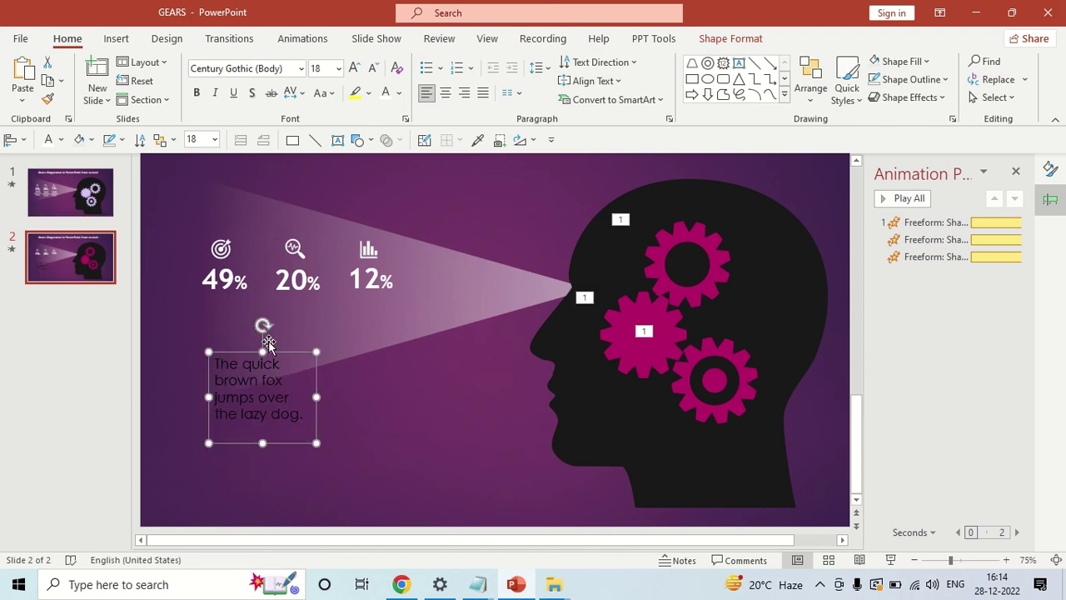
{"action": "left_click_drag", "start_coordinate": [268, 341], "coordinate": [260, 300]}
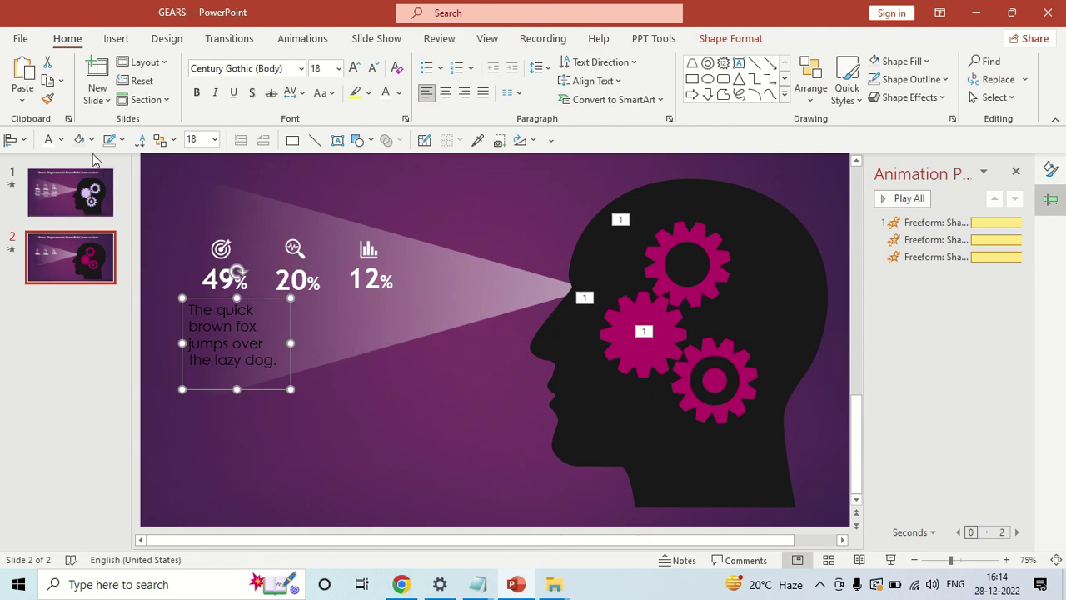
{"action": "left_click", "coordinate": [49, 139]}
{"action": "left_click_drag", "start_coordinate": [291, 343], "coordinate": [268, 343]}
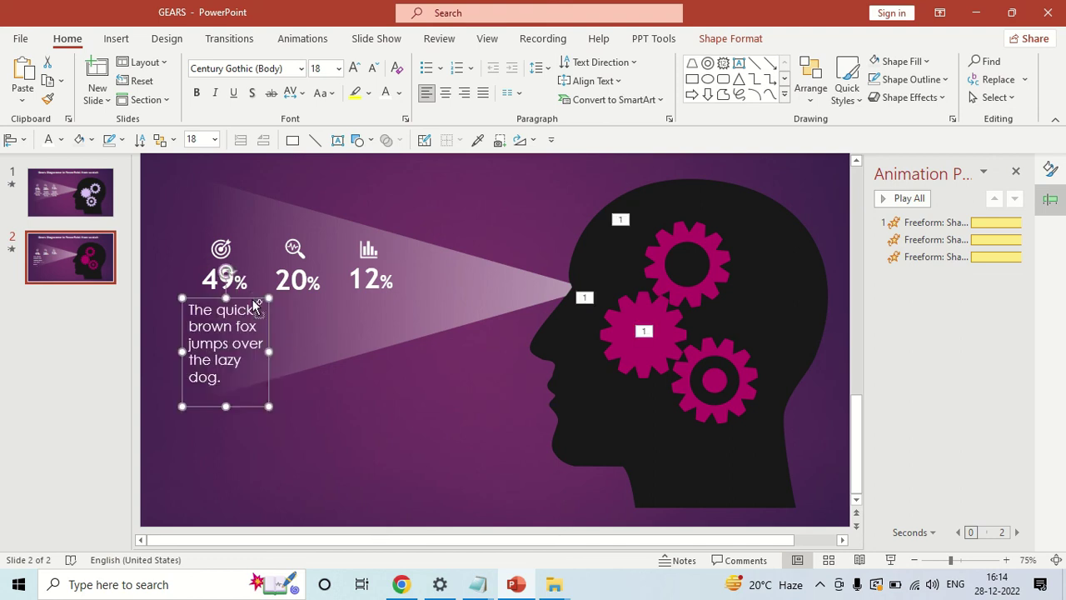
{"action": "key", "text": "ctrl+shift+less"}
{"action": "key", "text": "ctrl+shift+less"}
{"action": "key", "text": "ctrl+shift+less"}
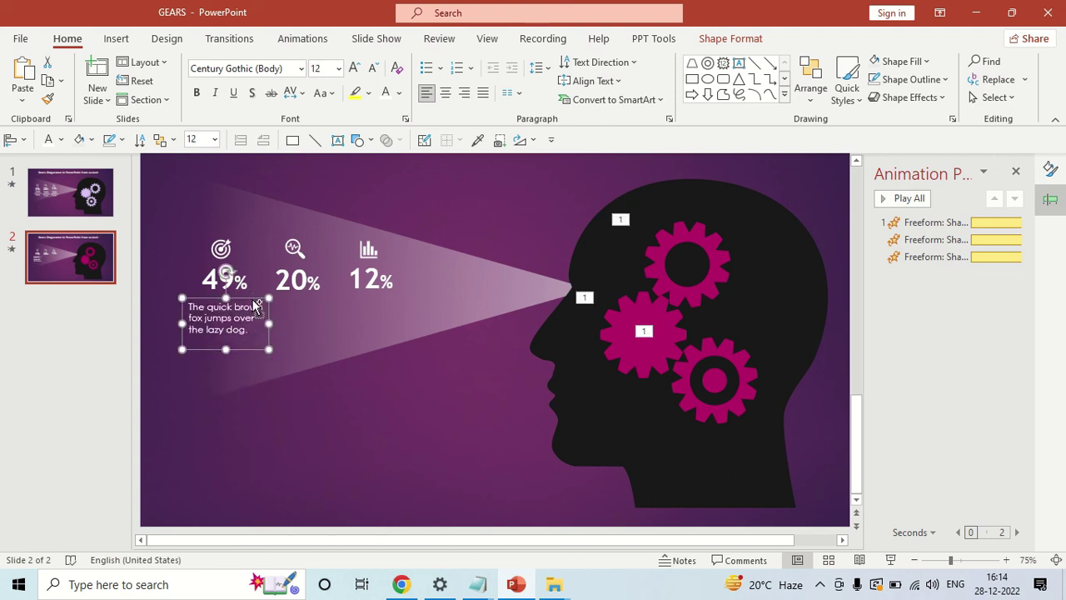
{"action": "mouse_move", "coordinate": [268, 323]}
{"action": "left_mouse_down"}
{"action": "mouse_move", "coordinate": [248, 323]}
{"action": "mouse_move", "coordinate": [243, 303]}
{"action": "left_mouse_up"}
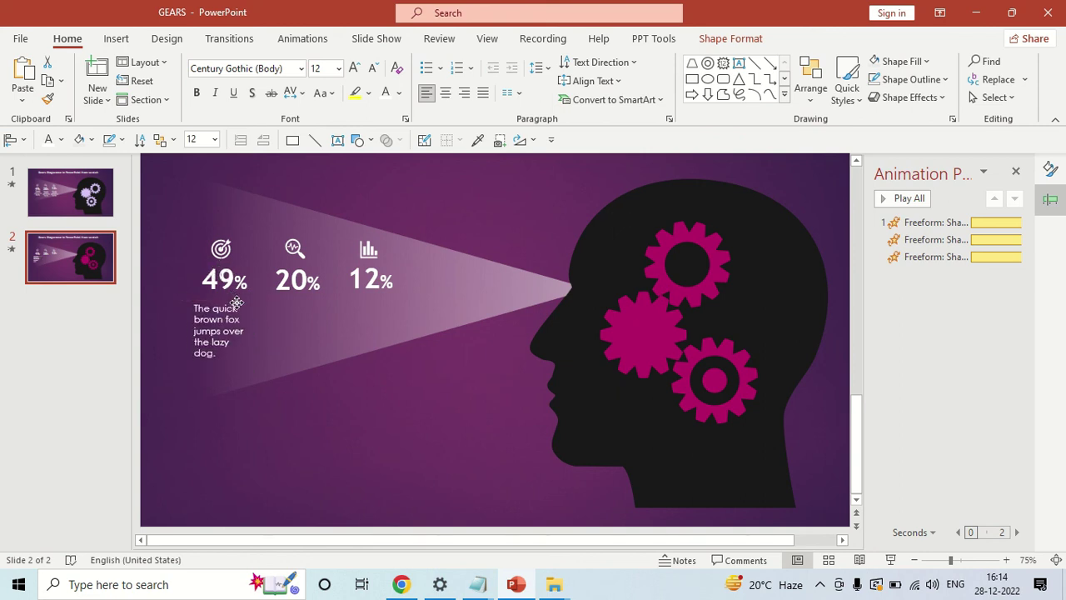
{"action": "key", "text": "ctrl+e"}
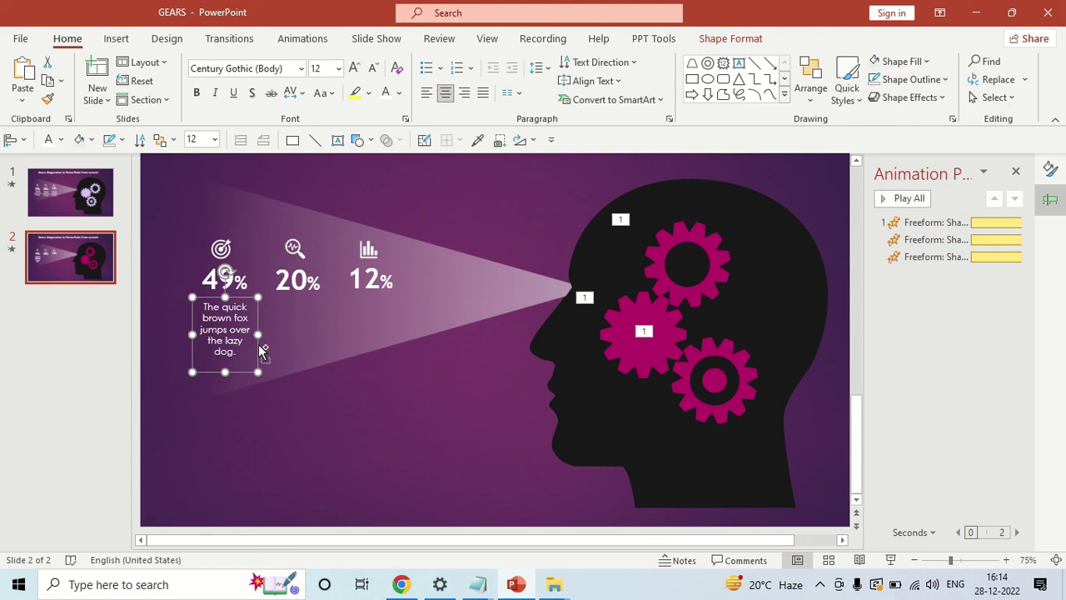
Step: Copy the caption under the 20% and 12% statistics
{"action": "left_click_drag", "start_coordinate": [256, 344], "coordinate": [400, 364]}
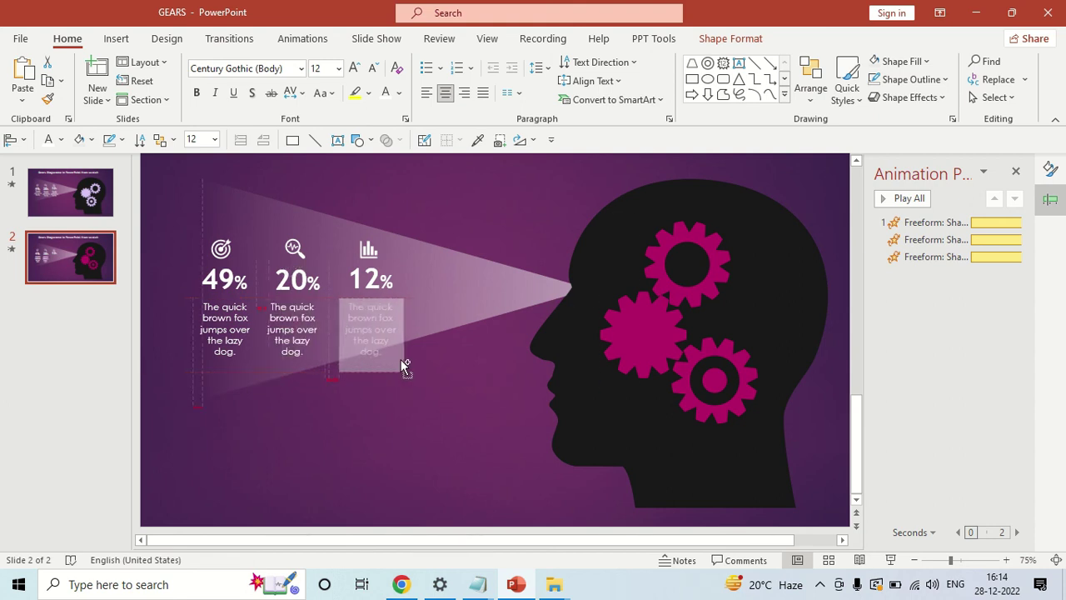
{"action": "left_click_drag", "start_coordinate": [399, 359], "coordinate": [400, 361]}
{"action": "left_click", "coordinate": [465, 408]}
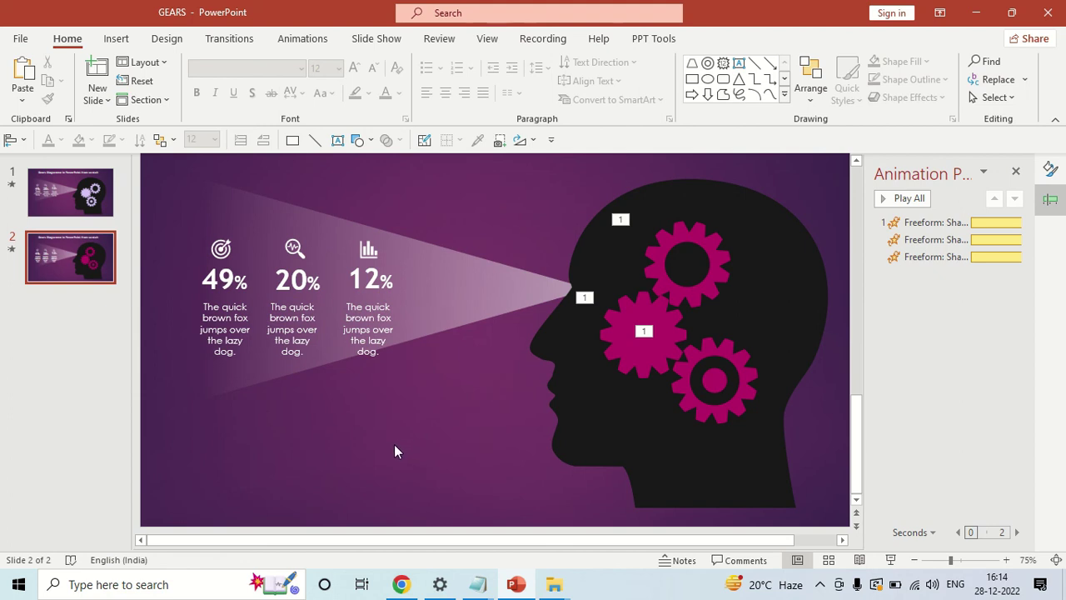
{"action": "left_click", "coordinate": [891, 560]}
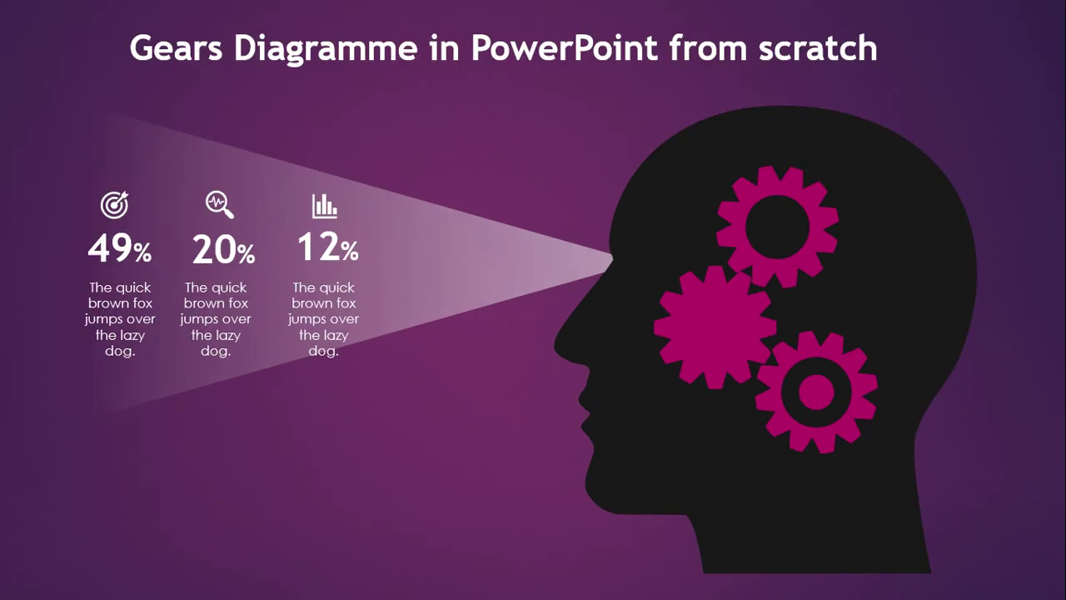
{"action": "right_click", "coordinate": [814, 392]}
{"action": "left_click", "coordinate": [833, 381]}
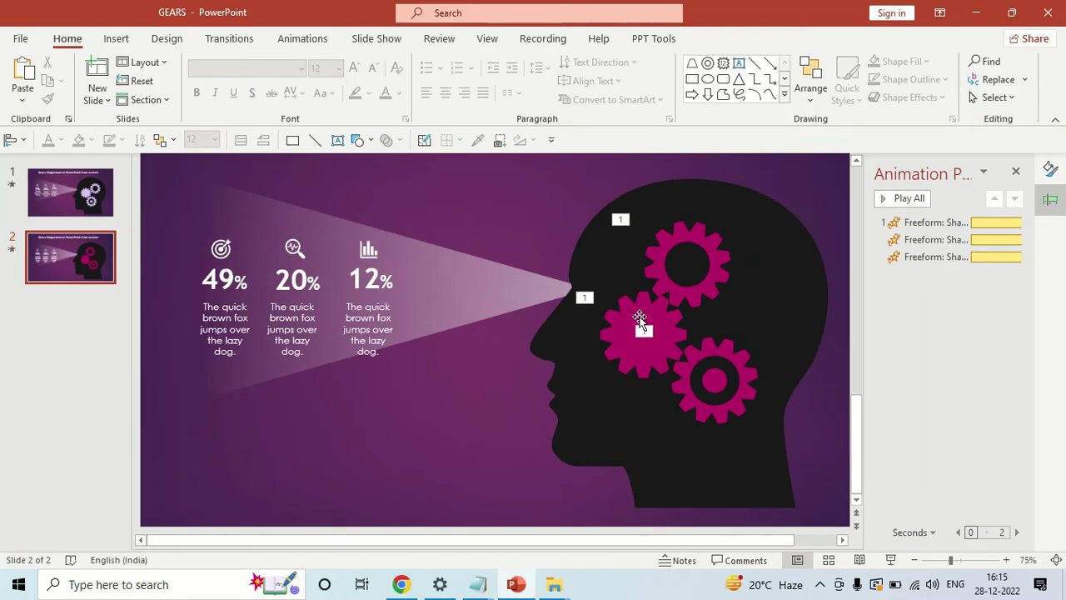
{"action": "left_click", "coordinate": [675, 333]}
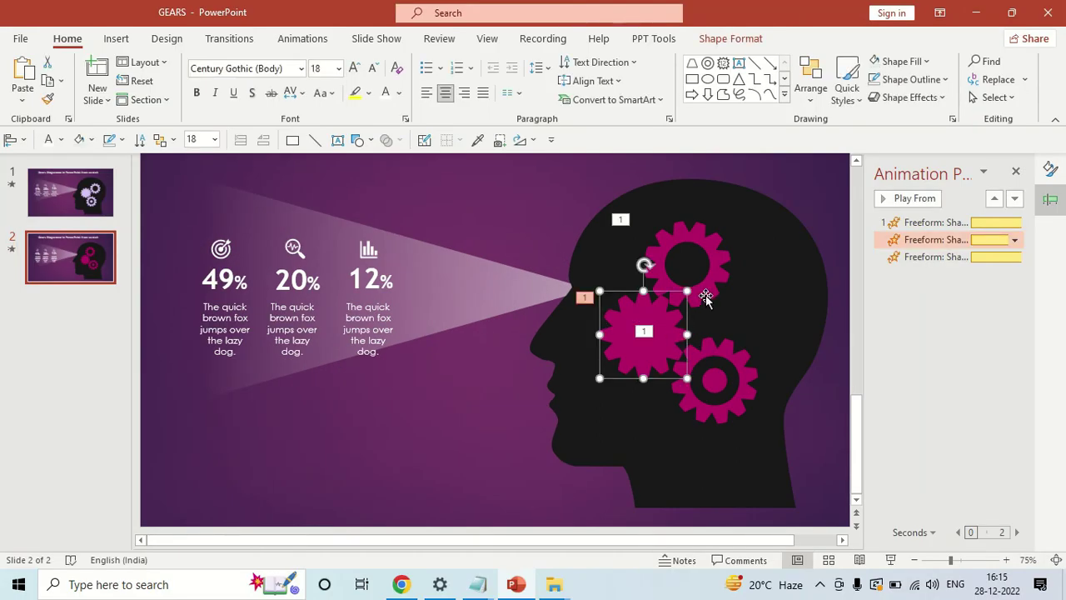
{"action": "left_click", "coordinate": [705, 297]}
{"action": "left_click", "coordinate": [752, 370]}
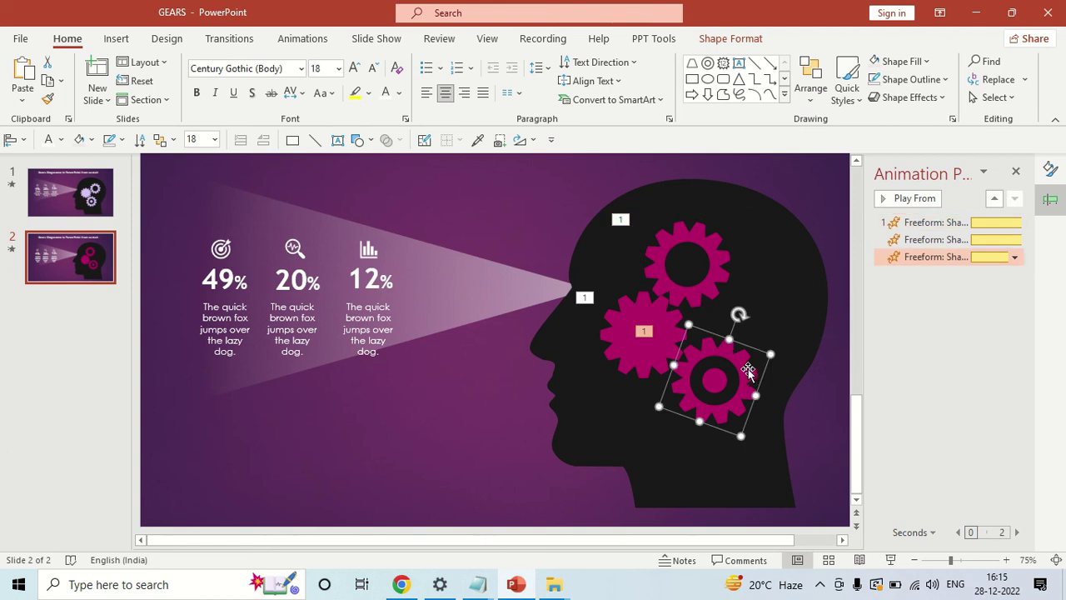
{"action": "left_click", "coordinate": [531, 223]}
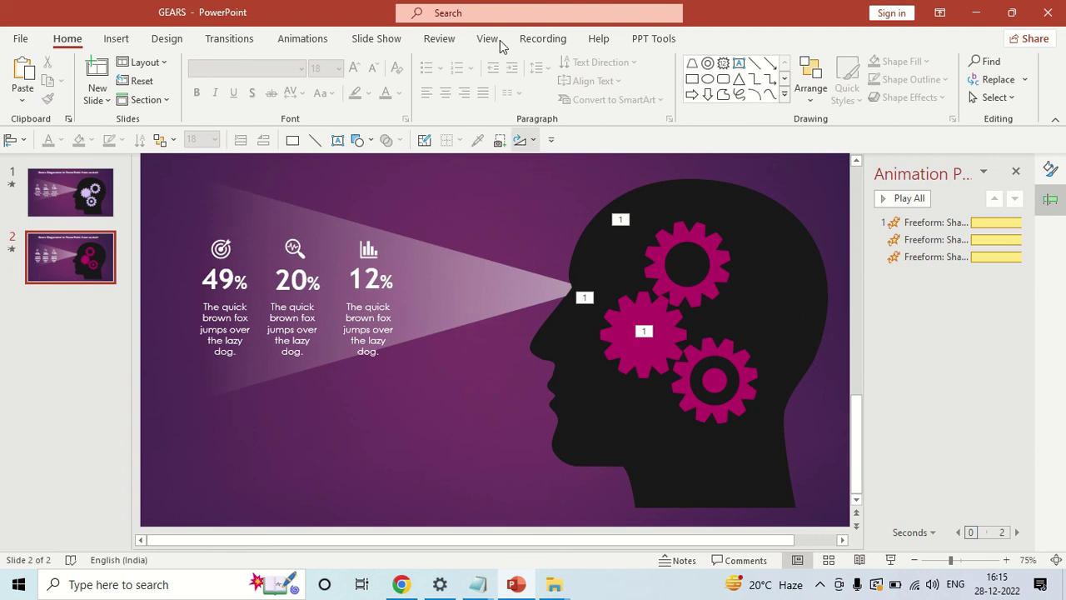